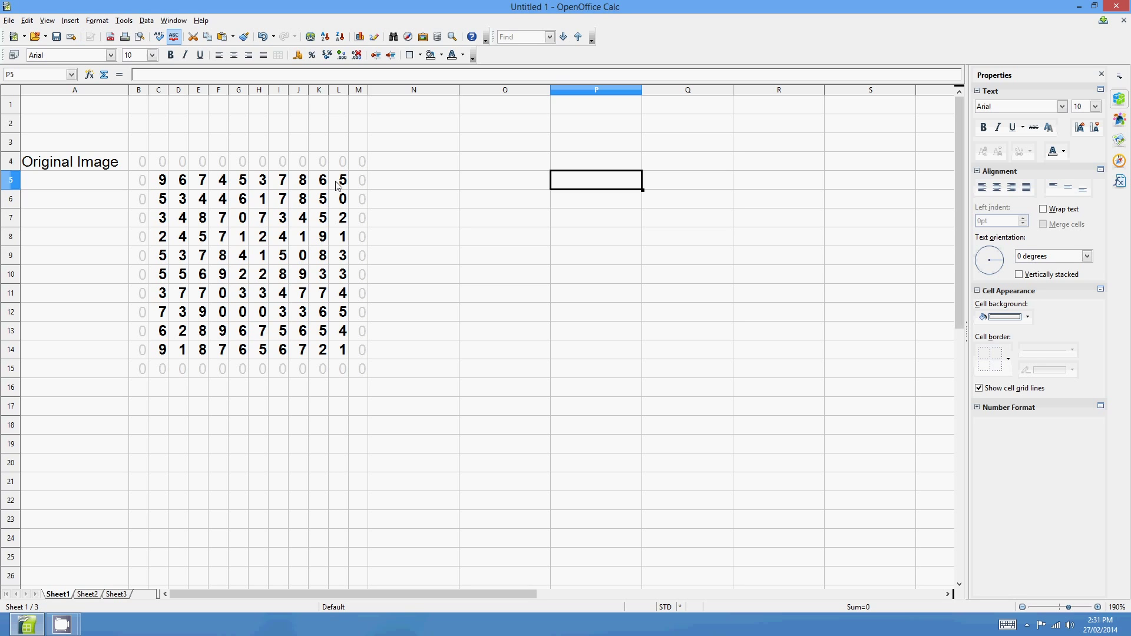
# Step: Enter the sample values 6, 3, 4, 1, 6 down O5:O9 and select them to check their sum
pyautogui.click(487, 179)
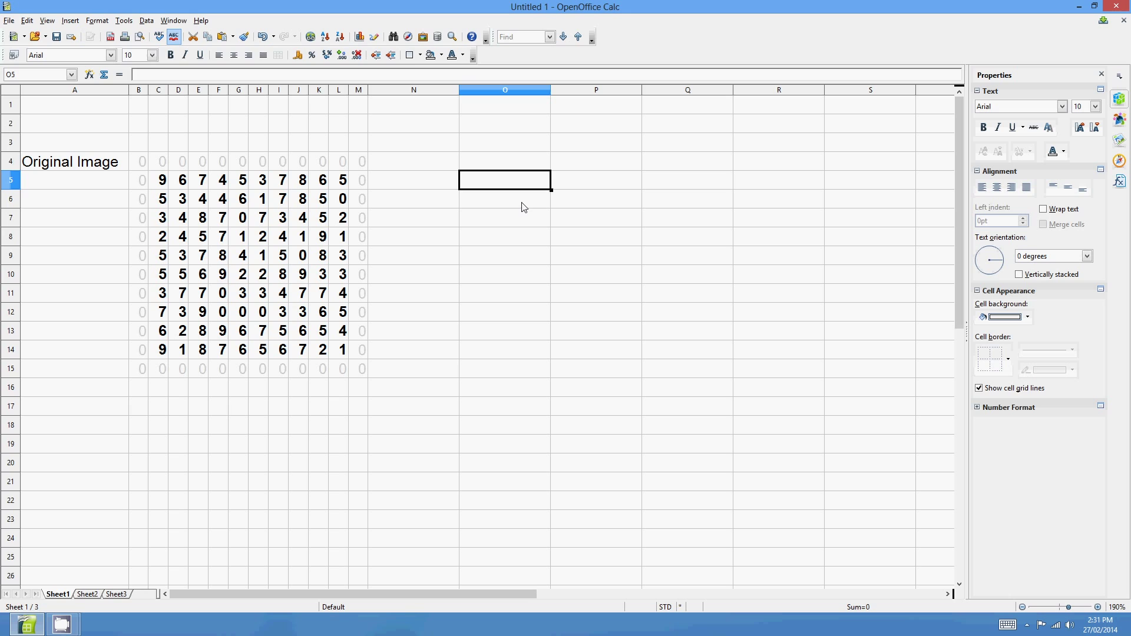
pyautogui.write('6 3 4')
pyautogui.press('Return')
pyautogui.write('1 ')
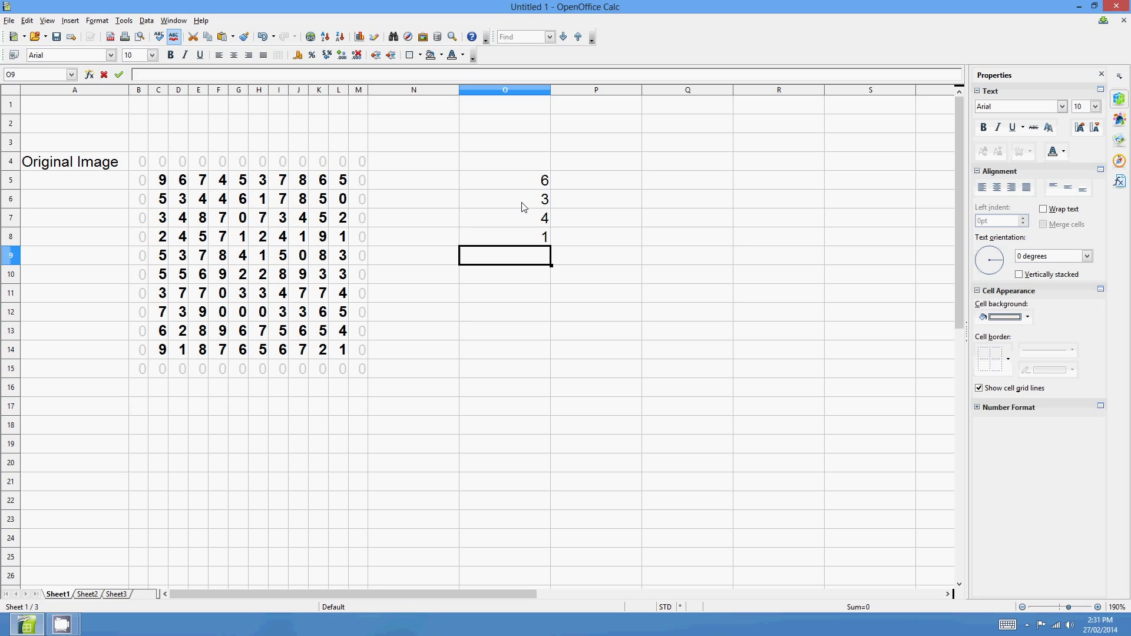
pyautogui.write('6')
pyautogui.press('Return')
pyautogui.press('Right')
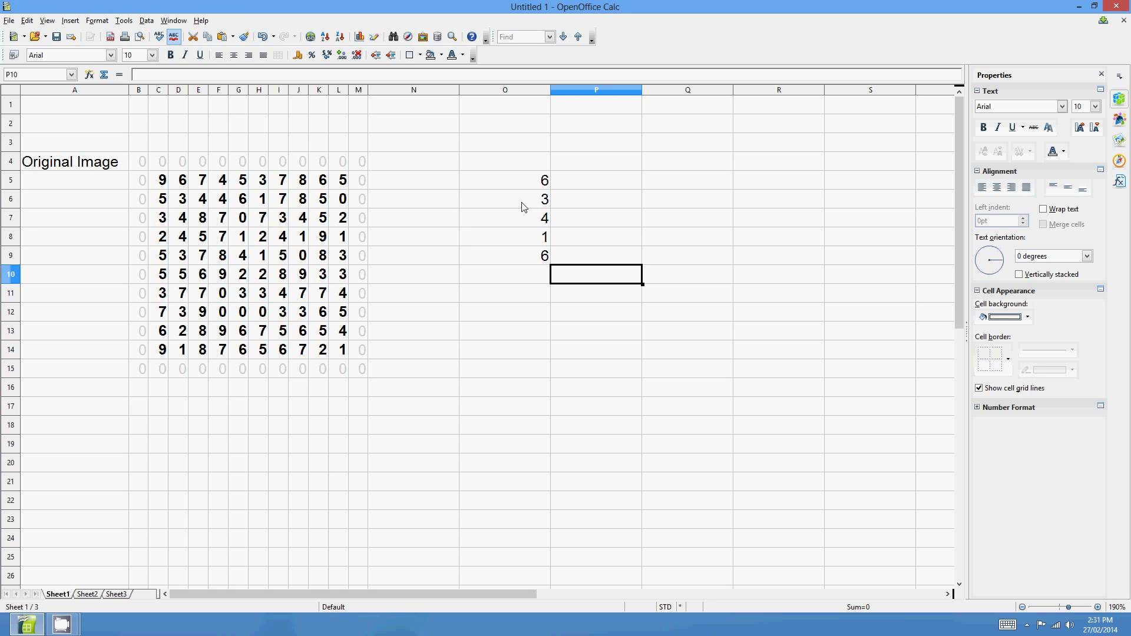
pyautogui.moveTo(528, 182); pyautogui.dragTo(519, 259)
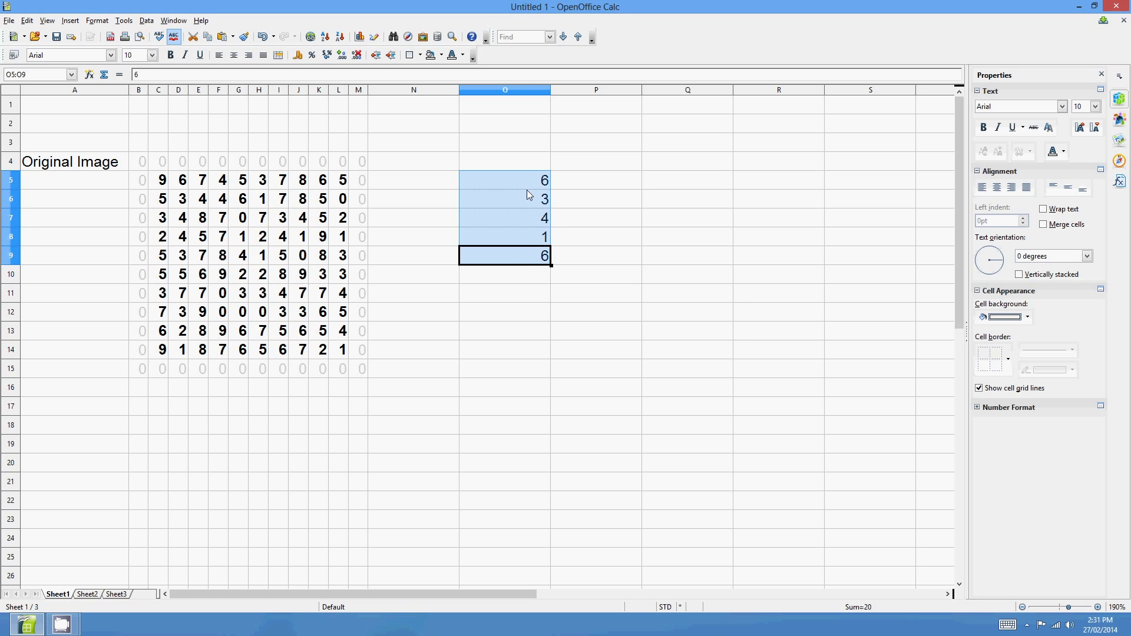
# Step: Put =AVERAGE(O5:O9) in O11, which returns 4
pyautogui.click(523, 293)
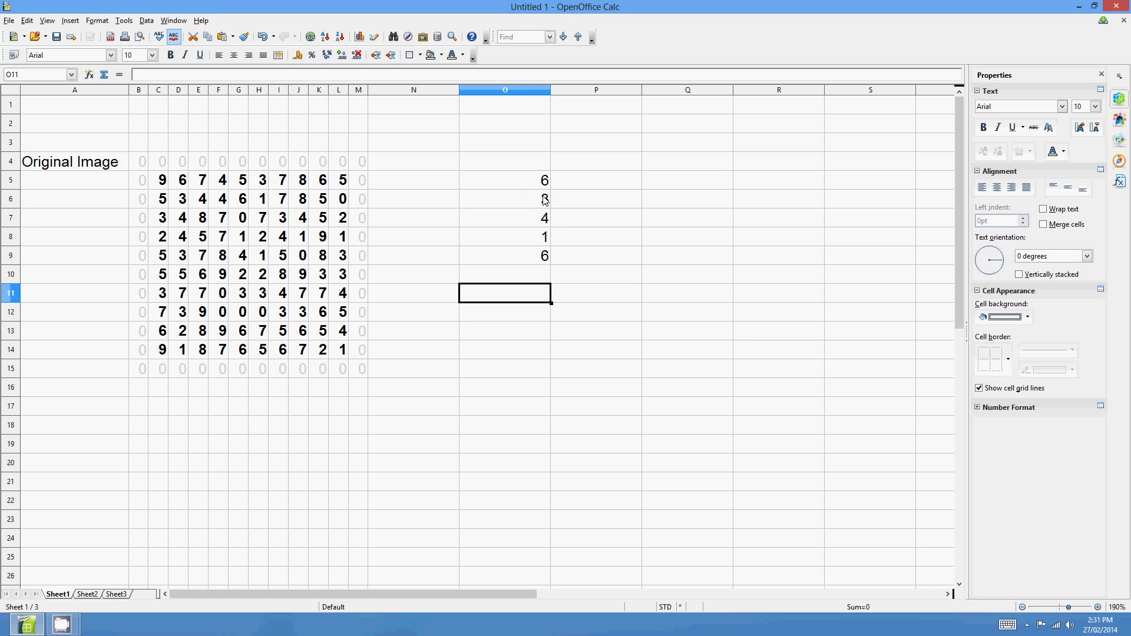
pyautogui.write('=')
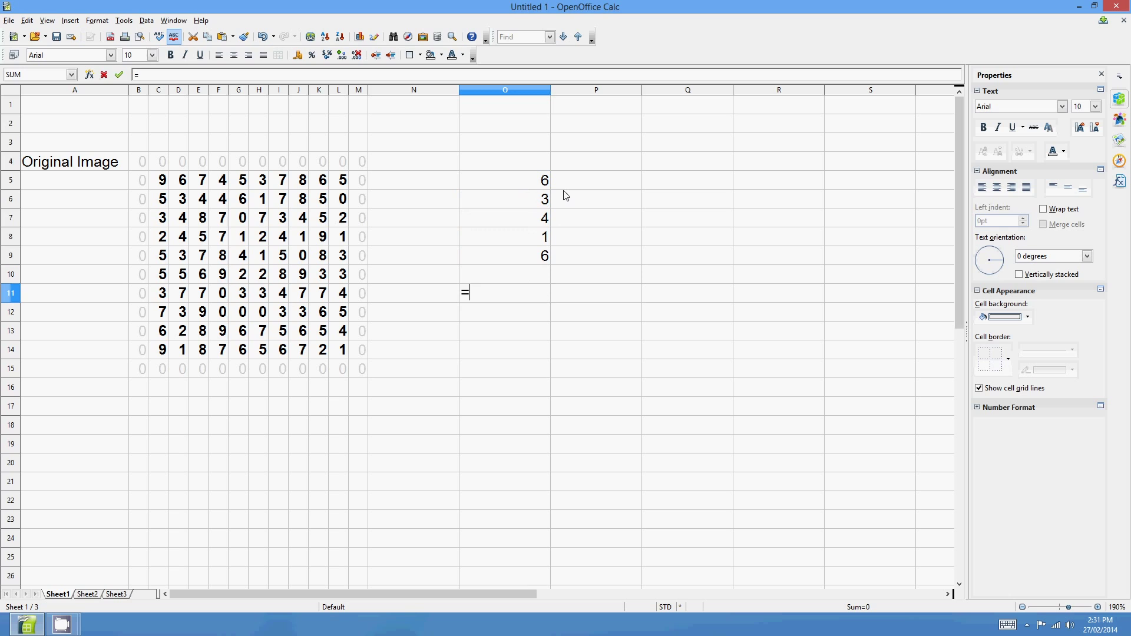
pyautogui.write('Average(')
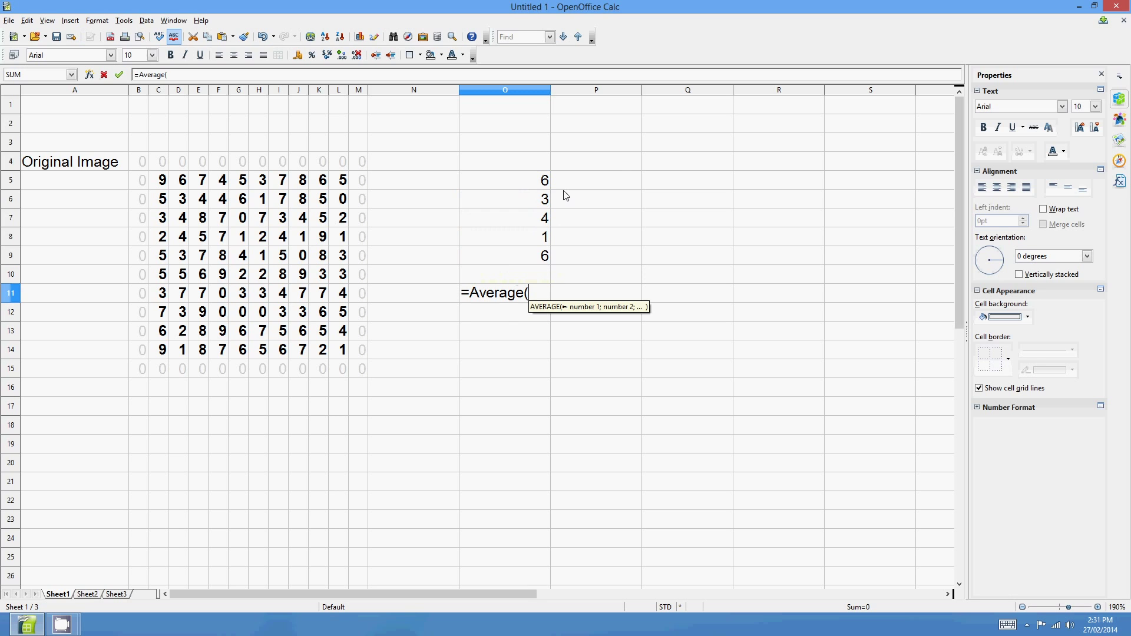
pyautogui.moveTo(533, 180); pyautogui.dragTo(533, 261)
pyautogui.press('Return')
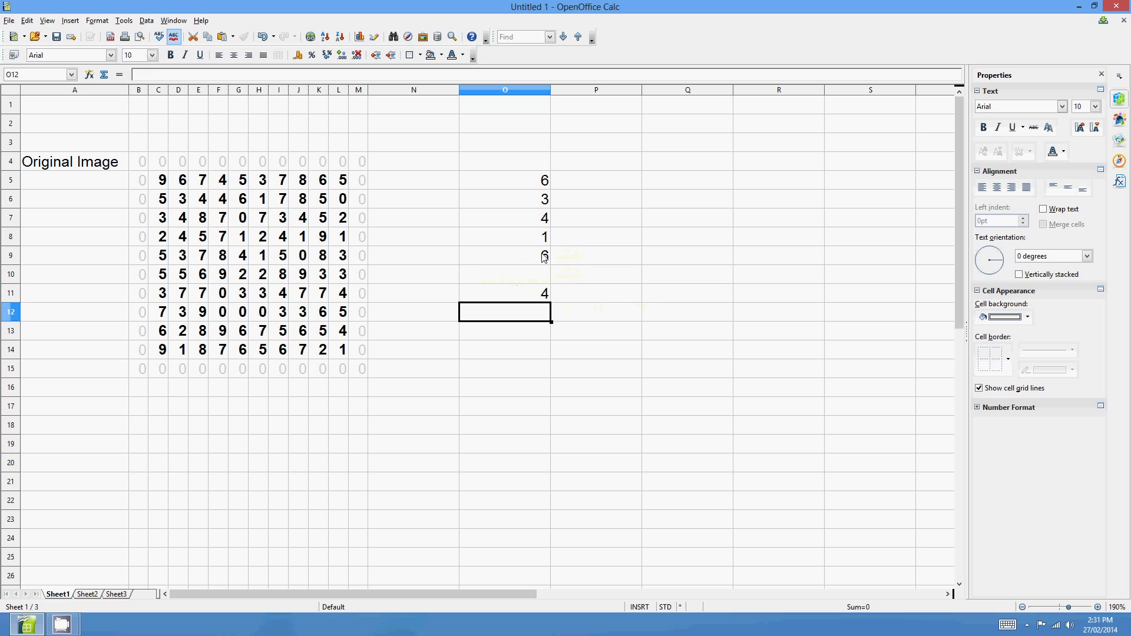
pyautogui.click(542, 293)
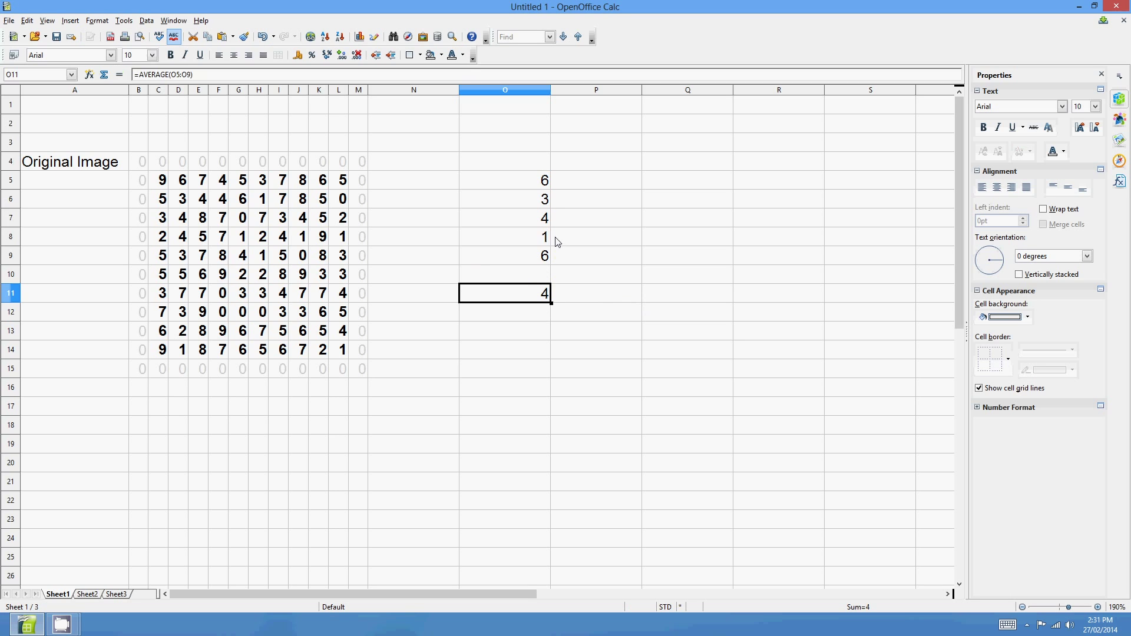
# Step: Review the sample values and the O11 average, ending on O13
pyautogui.click(537, 202)
pyautogui.click(544, 181)
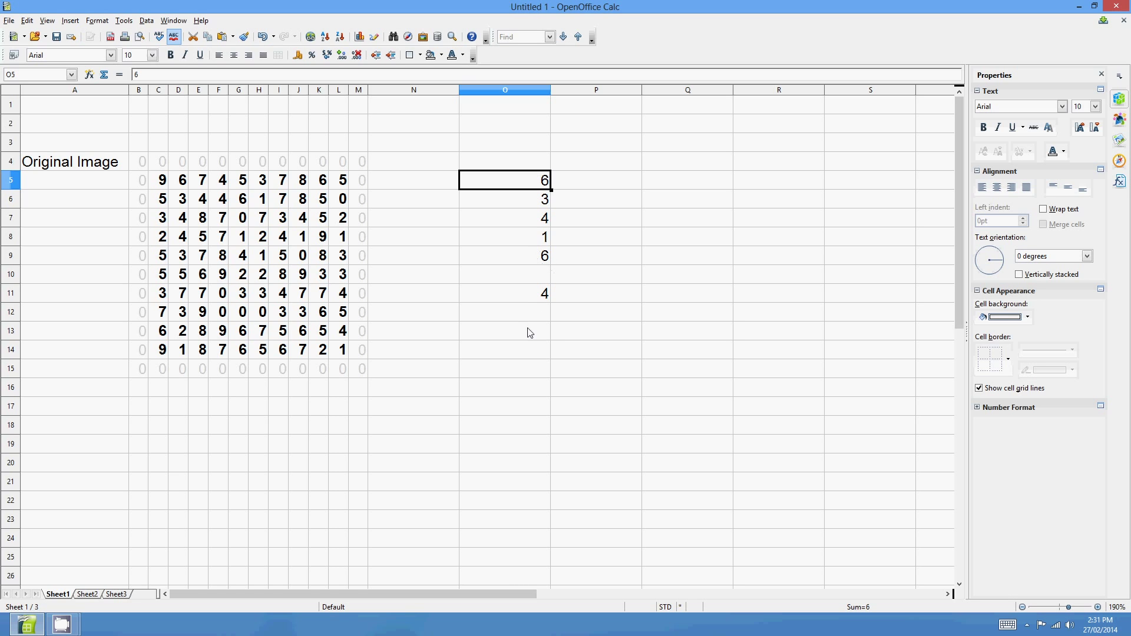
pyautogui.click(530, 331)
pyautogui.click(536, 299)
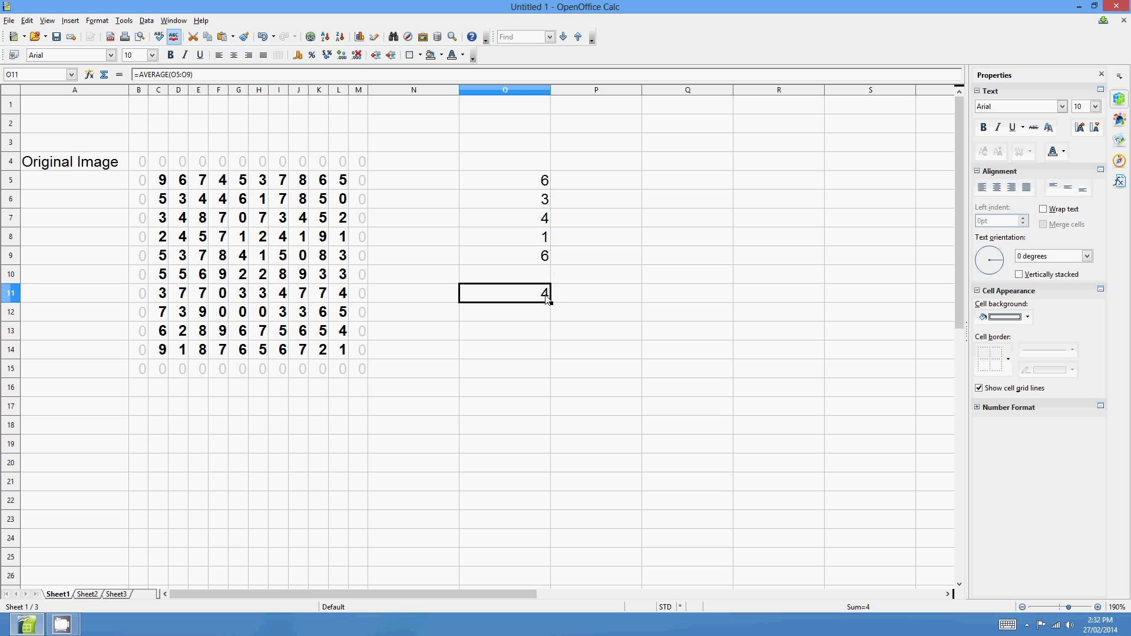
pyautogui.click(534, 335)
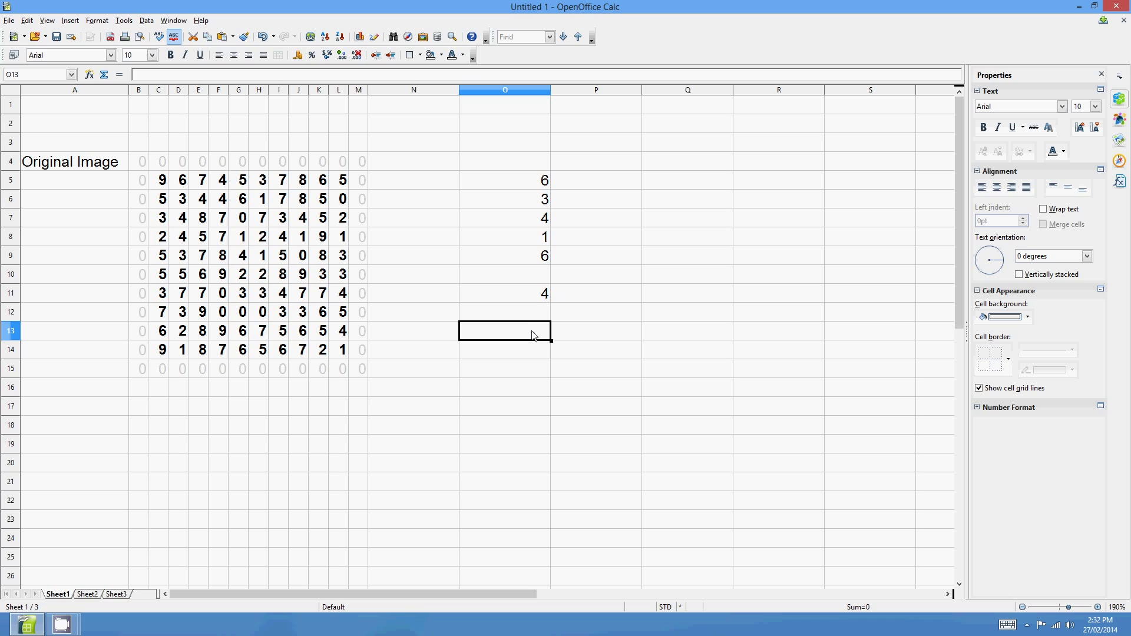
# Step: Enter =O11-6/5 in O13, giving the next running average 2.8
pyautogui.write('=')
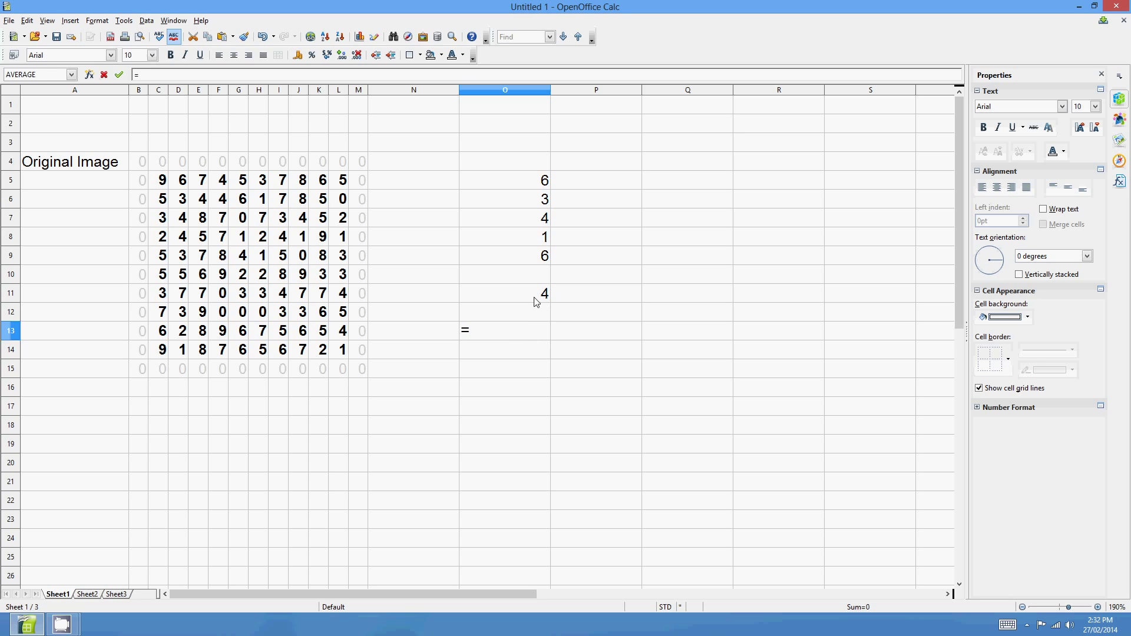
pyautogui.click(537, 296)
pyautogui.write('-')
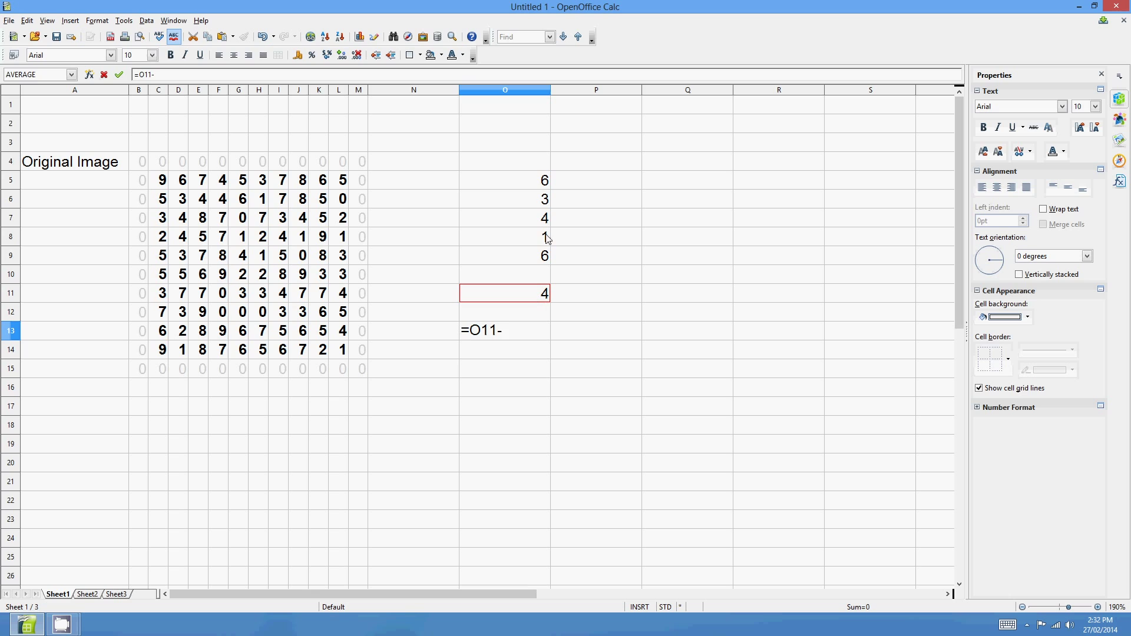
pyautogui.write('6/6')
pyautogui.press('Return')
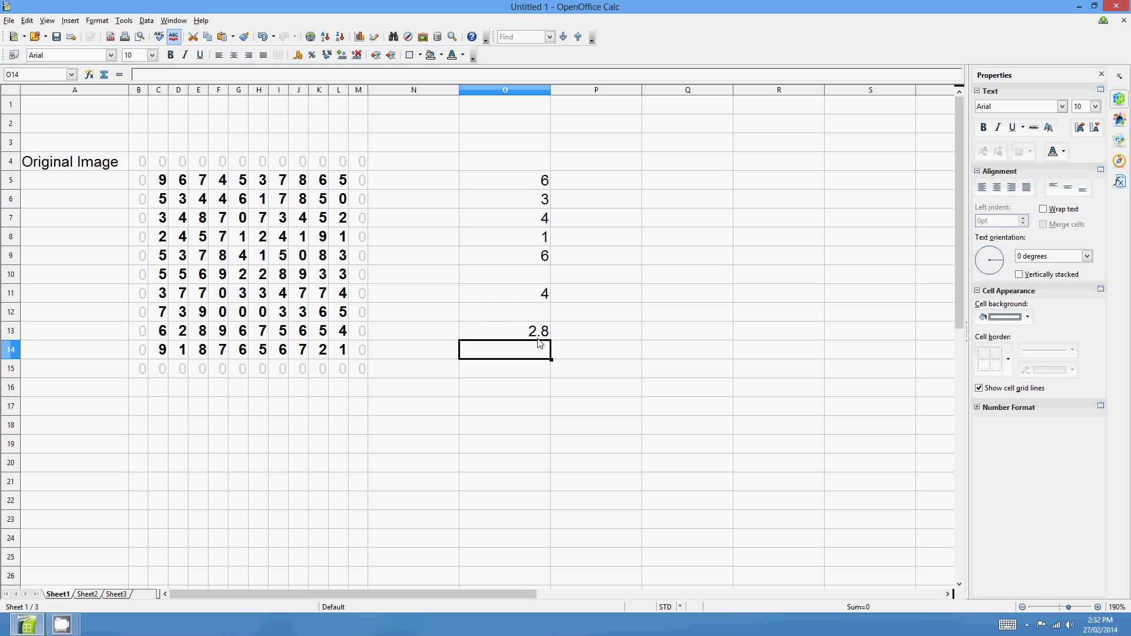
pyautogui.click(548, 333)
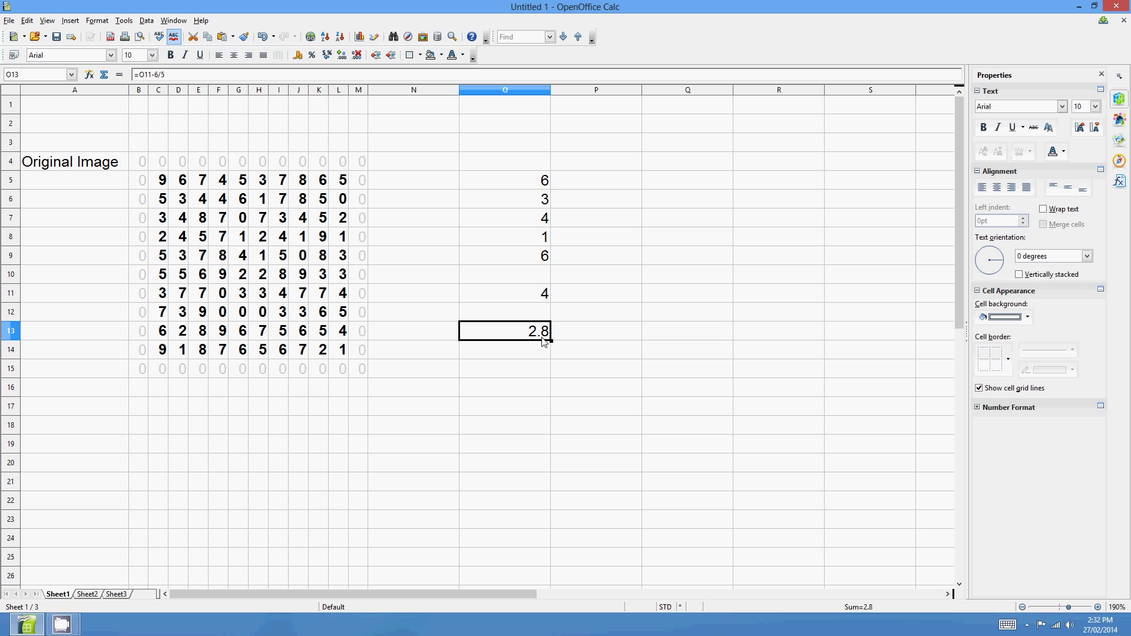
# Step: Enter =O13+1/5 in O15, giving 3
pyautogui.click(536, 370)
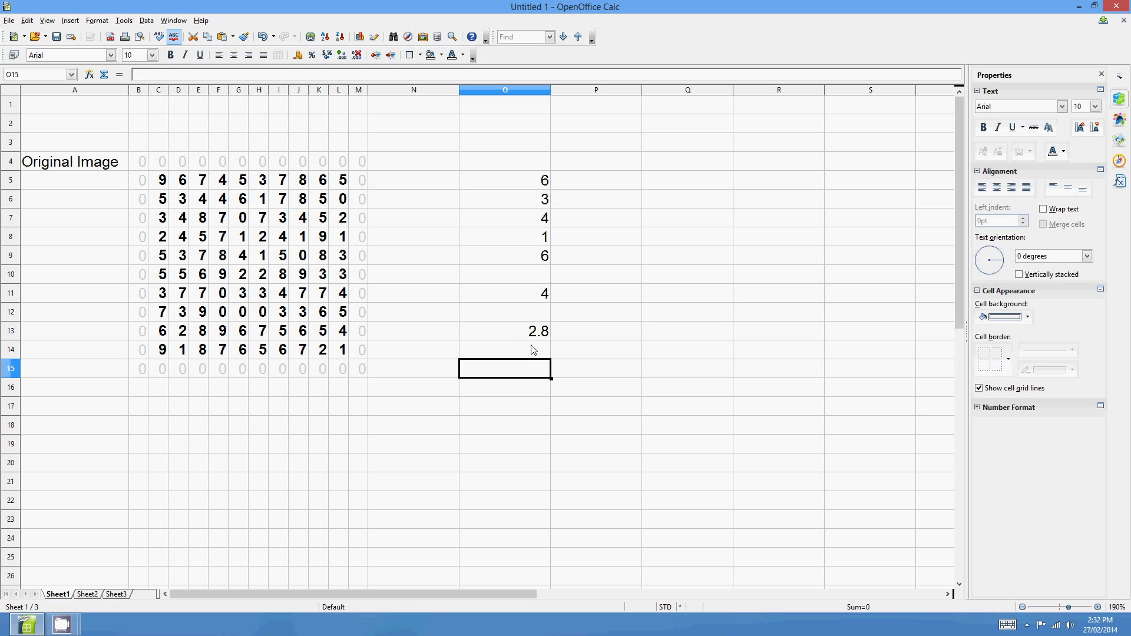
pyautogui.click(537, 337)
pyautogui.click(510, 377)
pyautogui.write('=')
pyautogui.click(545, 336)
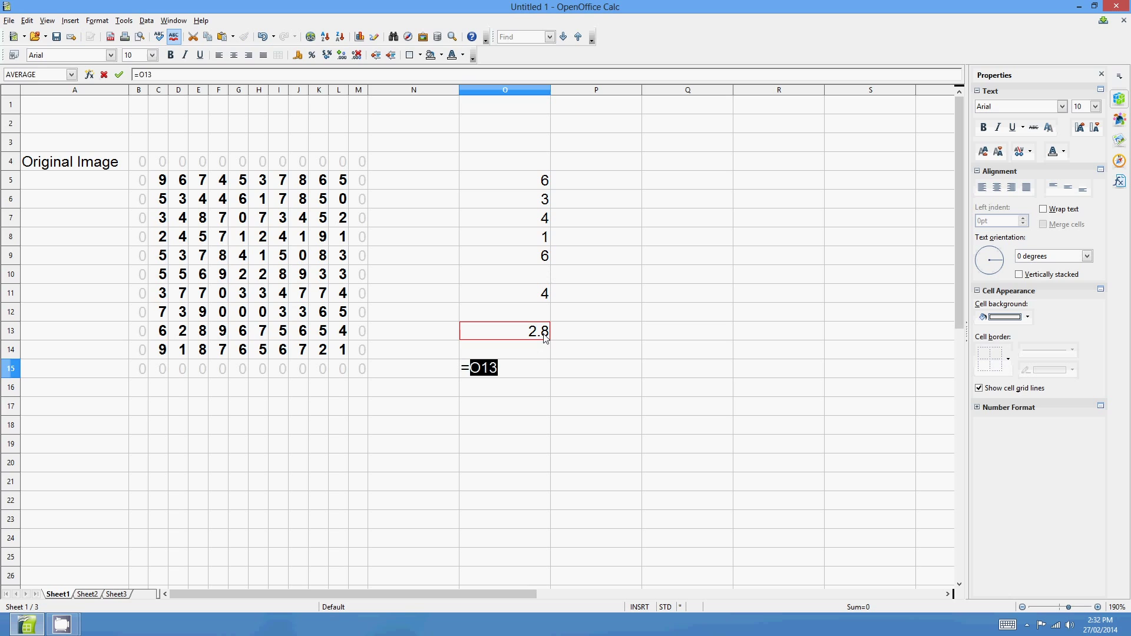
pyautogui.write('+1/5')
pyautogui.press('Return')
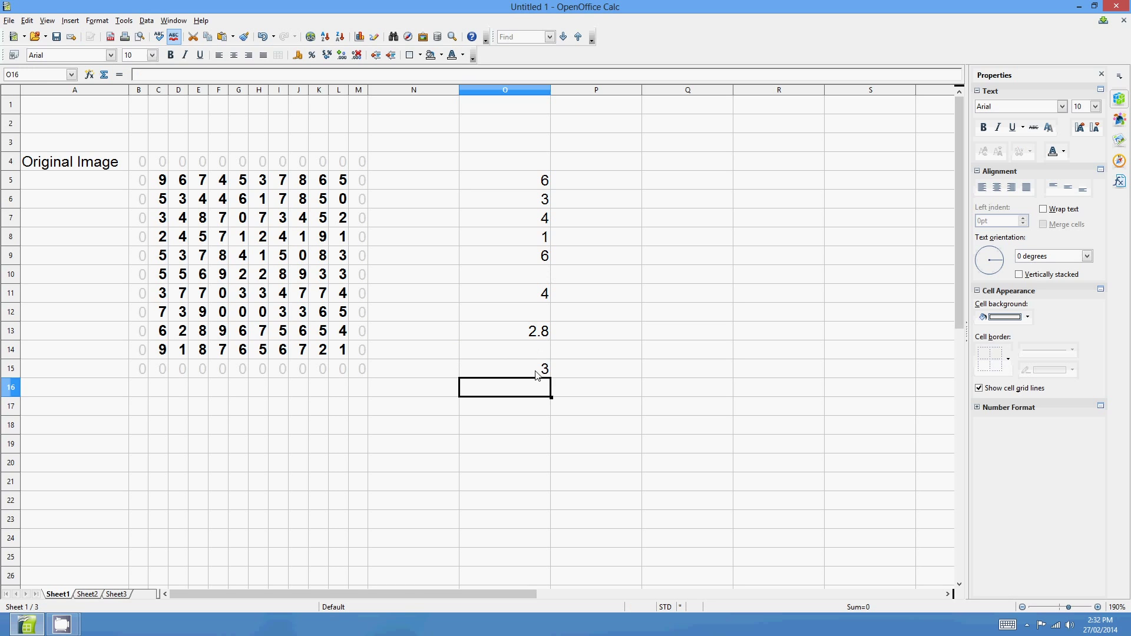
# Step: Review the formulas in O15, O13 and O11
pyautogui.click(537, 375)
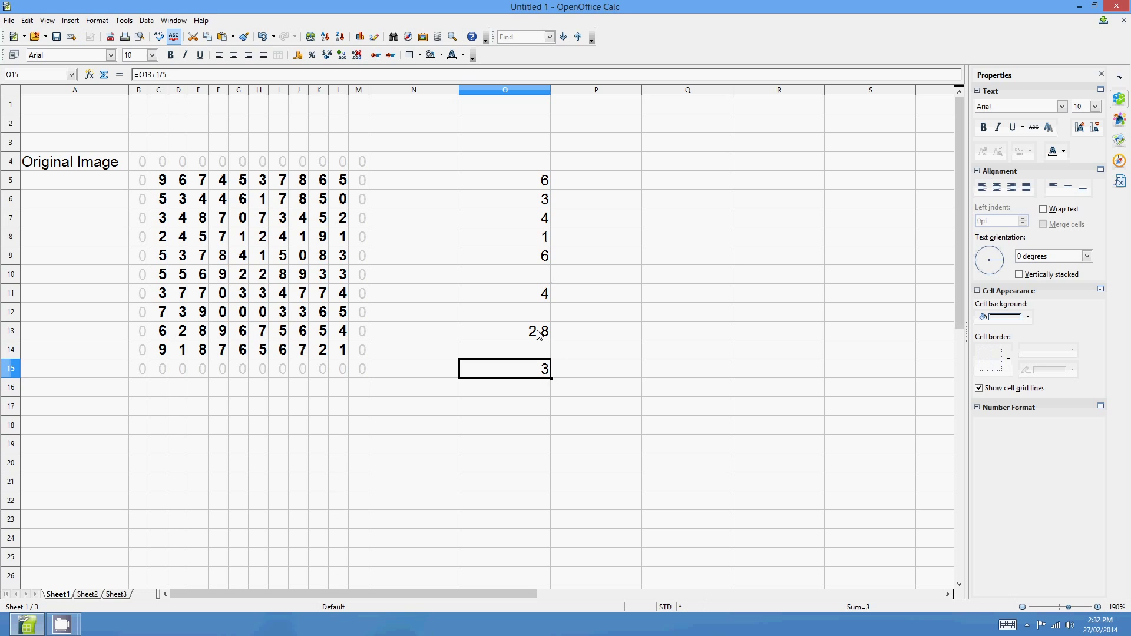
pyautogui.click(539, 337)
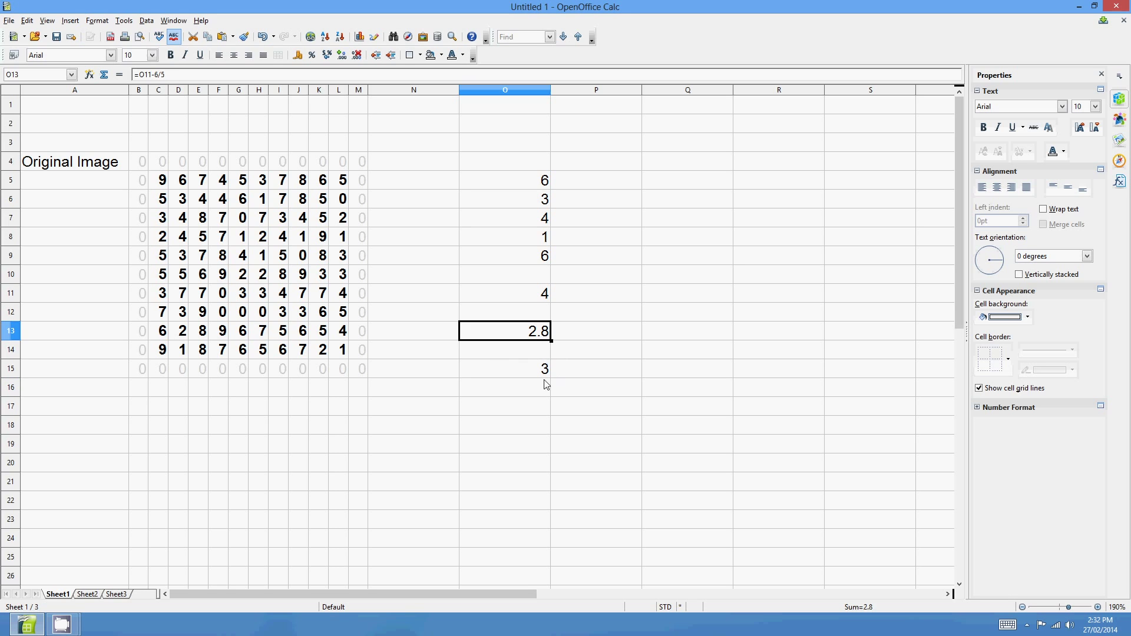
pyautogui.click(545, 372)
pyautogui.click(547, 297)
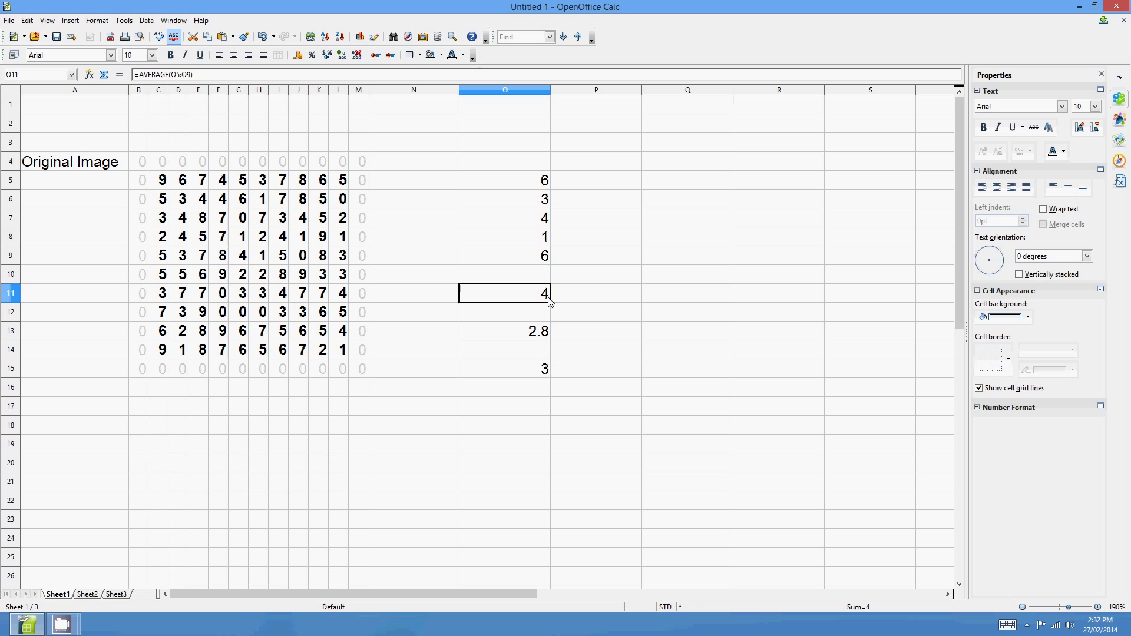
# Step: Copy the sample values from O5:O9 to Q5:Q9 and change Q5 to 1
pyautogui.click(545, 372)
pyautogui.moveTo(540, 183); pyautogui.dragTo(538, 260)
pyautogui.click(672, 181)
pyautogui.hotkey('ctrl', 'v')
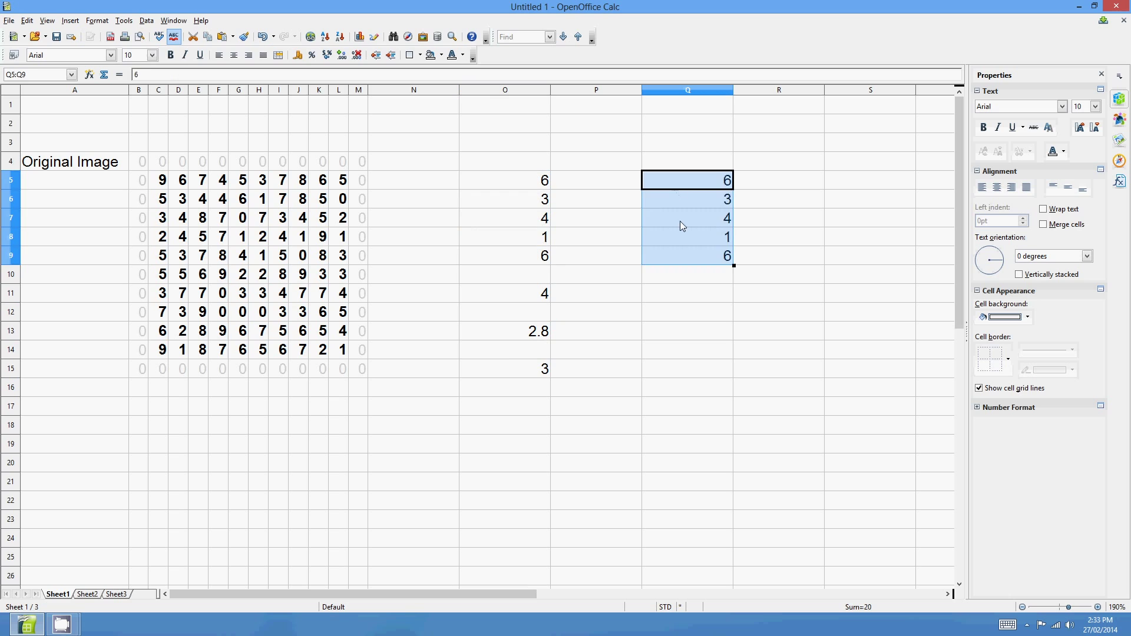
pyautogui.click(695, 237)
pyautogui.click(696, 180)
pyautogui.write('1')
# Step: Put =AVERAGE(Q5:Q9) in Q11, confirming it also returns 3
pyautogui.click(708, 300)
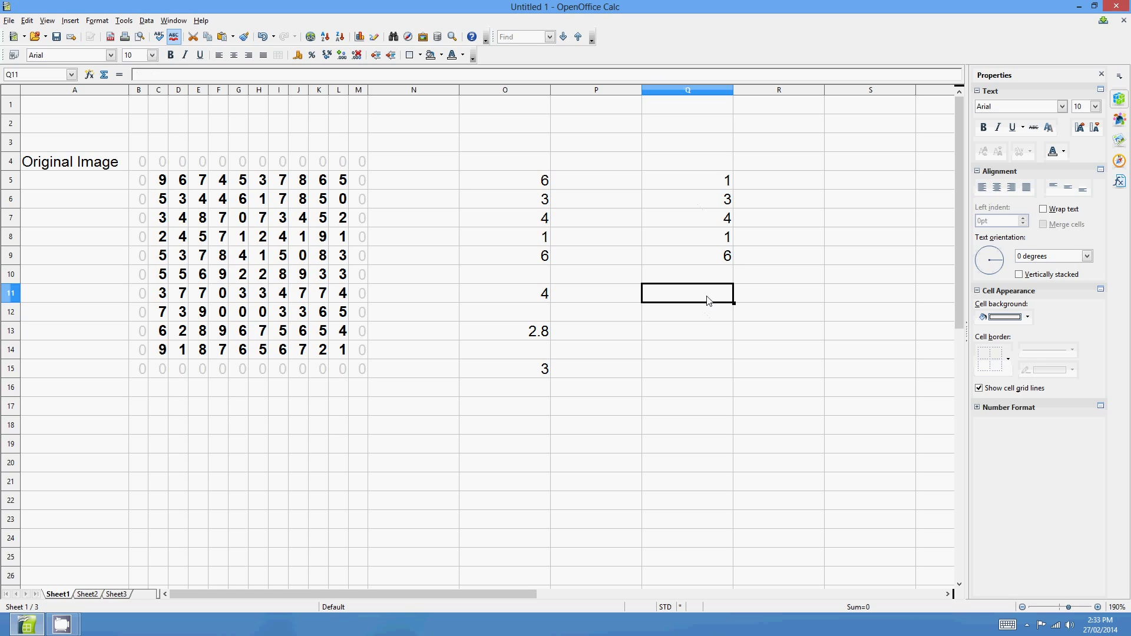
pyautogui.write('=Average(')
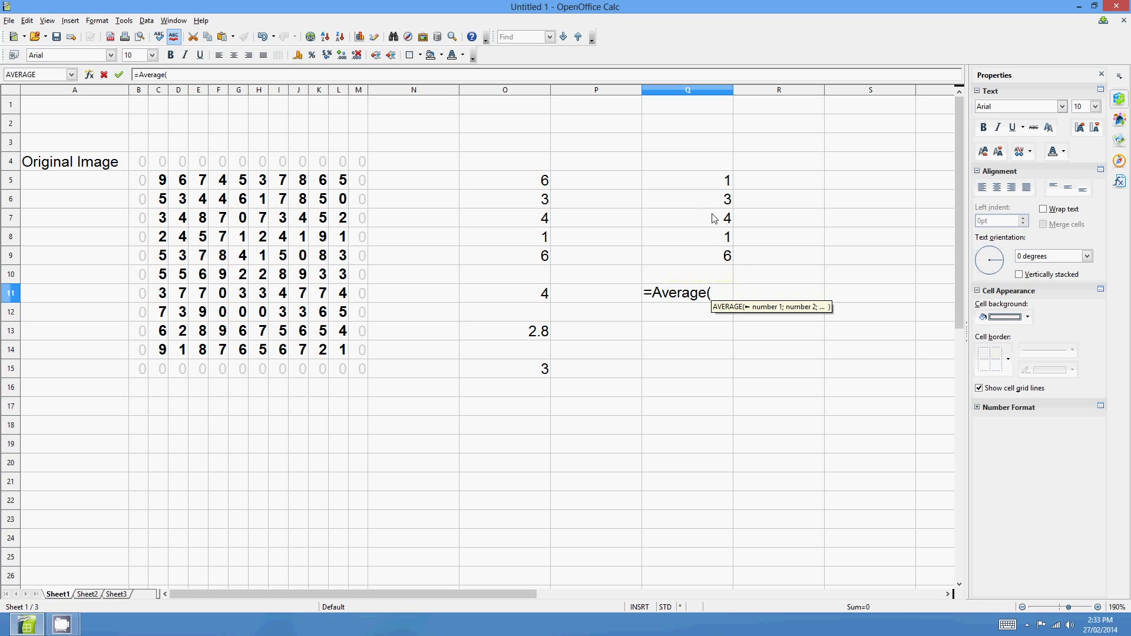
pyautogui.moveTo(719, 183); pyautogui.dragTo(723, 260)
pyautogui.press('Return')
pyautogui.click(726, 293)
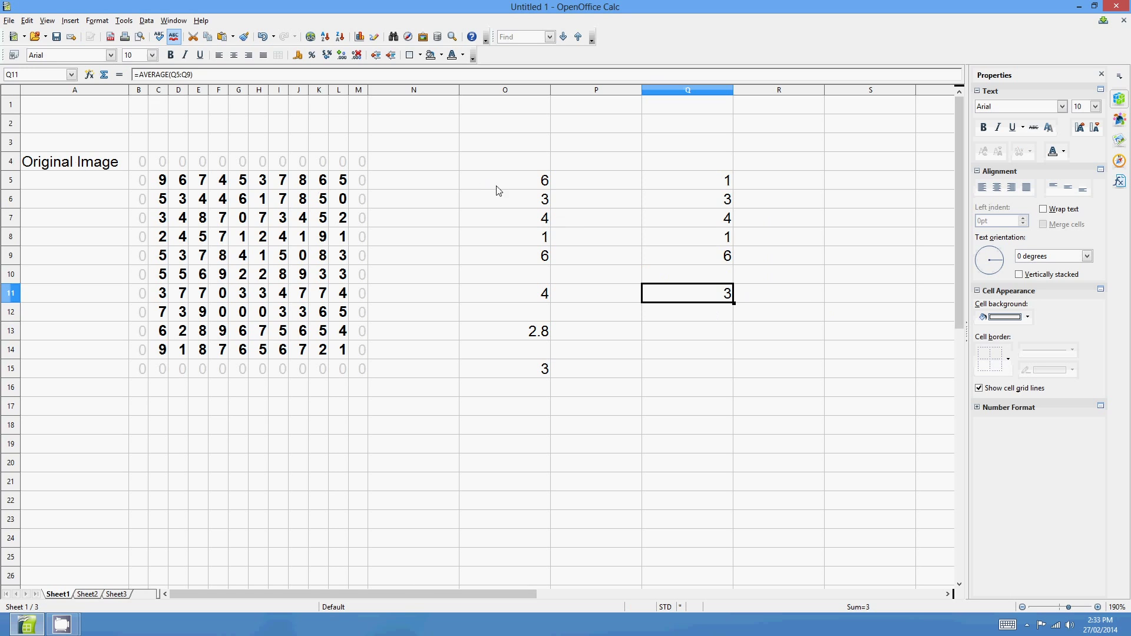
# Step: Delete the contents of the scratch range O5:Q15
pyautogui.moveTo(522, 179); pyautogui.dragTo(694, 375)
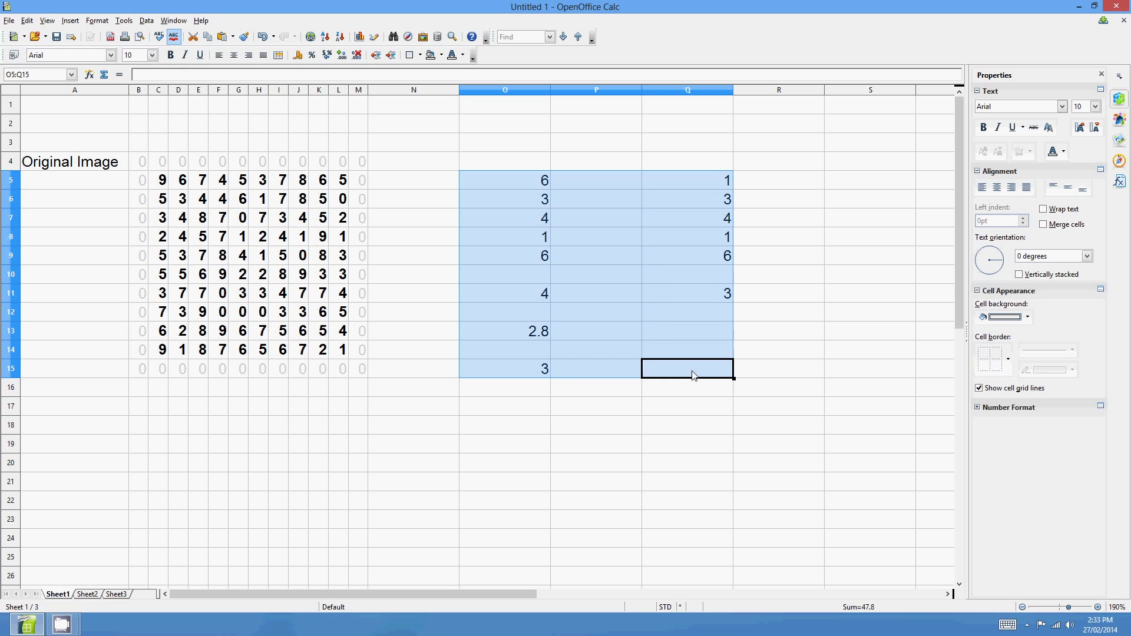
pyautogui.press('BackSpace')
pyautogui.press('Return')
pyautogui.click(682, 310)
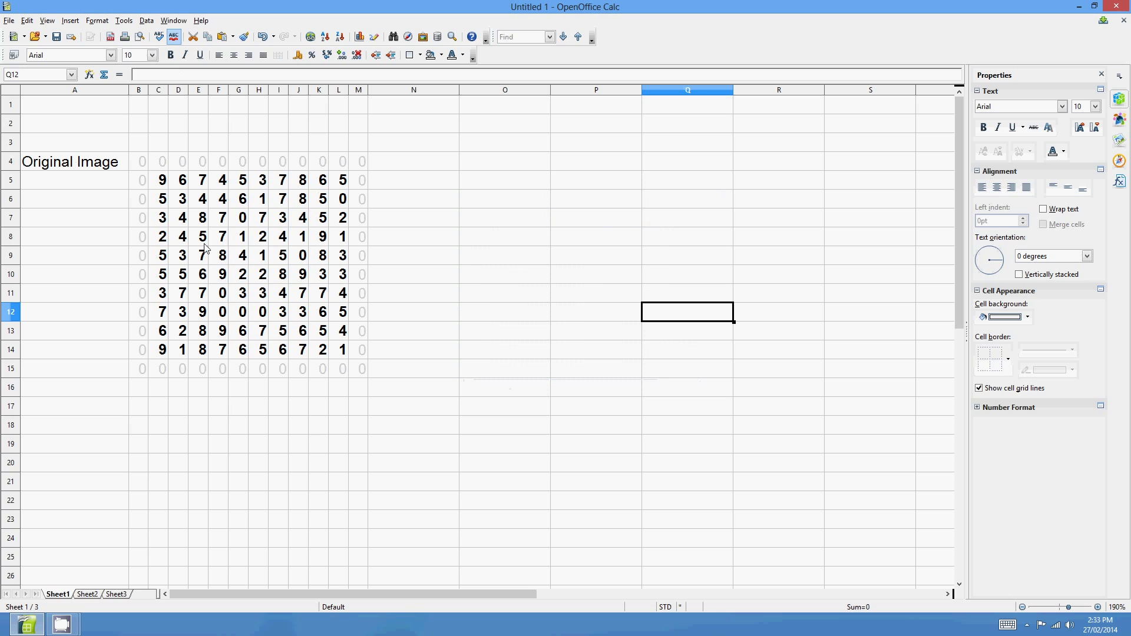
pyautogui.keyDown('ctrl'); pyautogui.scroll(3, 162, 219); pyautogui.keyUp('ctrl')
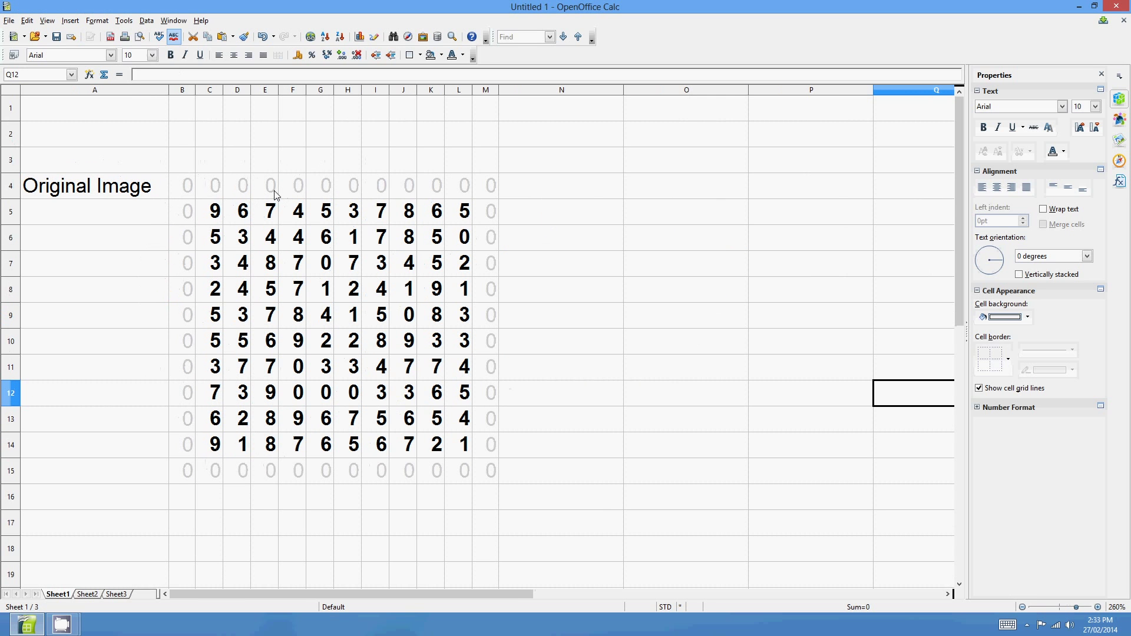
pyautogui.click(218, 219)
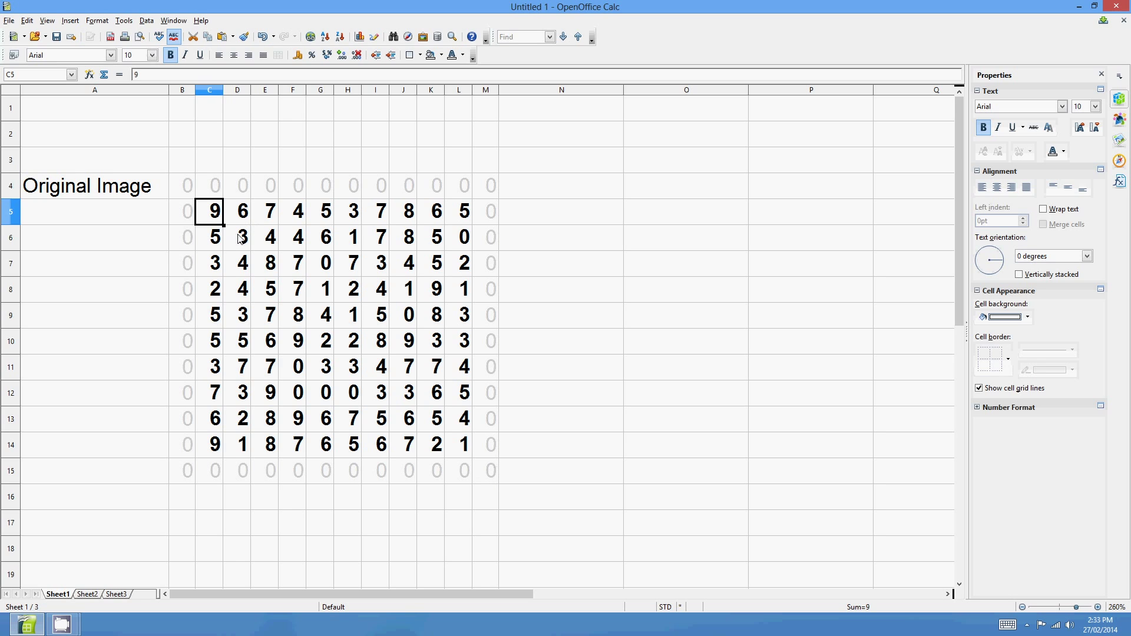
pyautogui.click(145, 195)
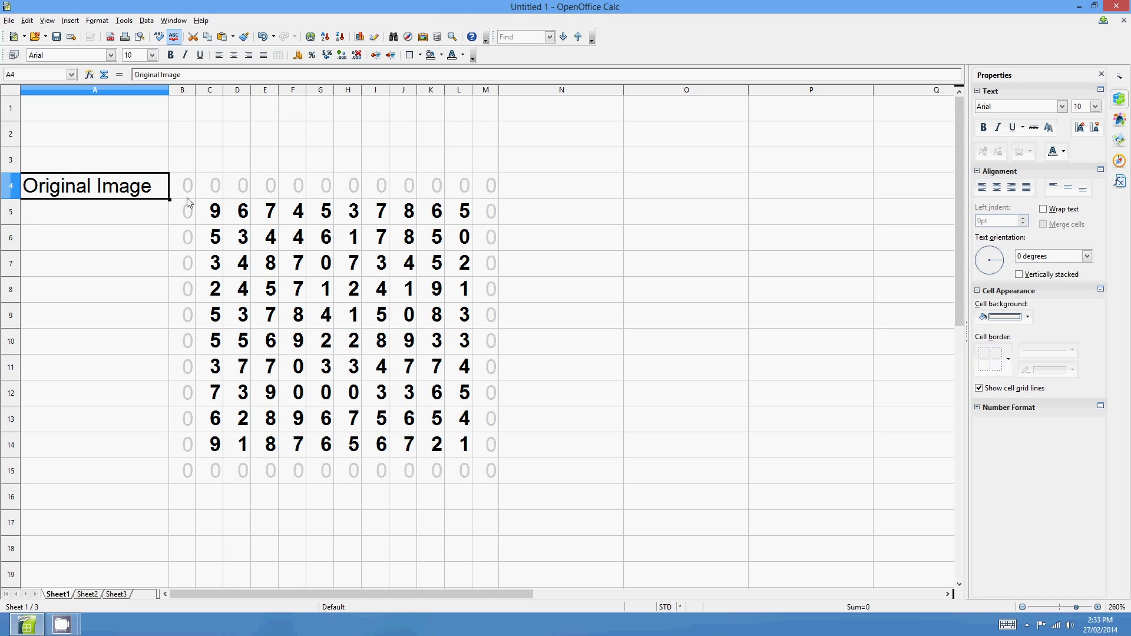
pyautogui.moveTo(226, 223); pyautogui.dragTo(466, 448)
pyautogui.click(356, 244)
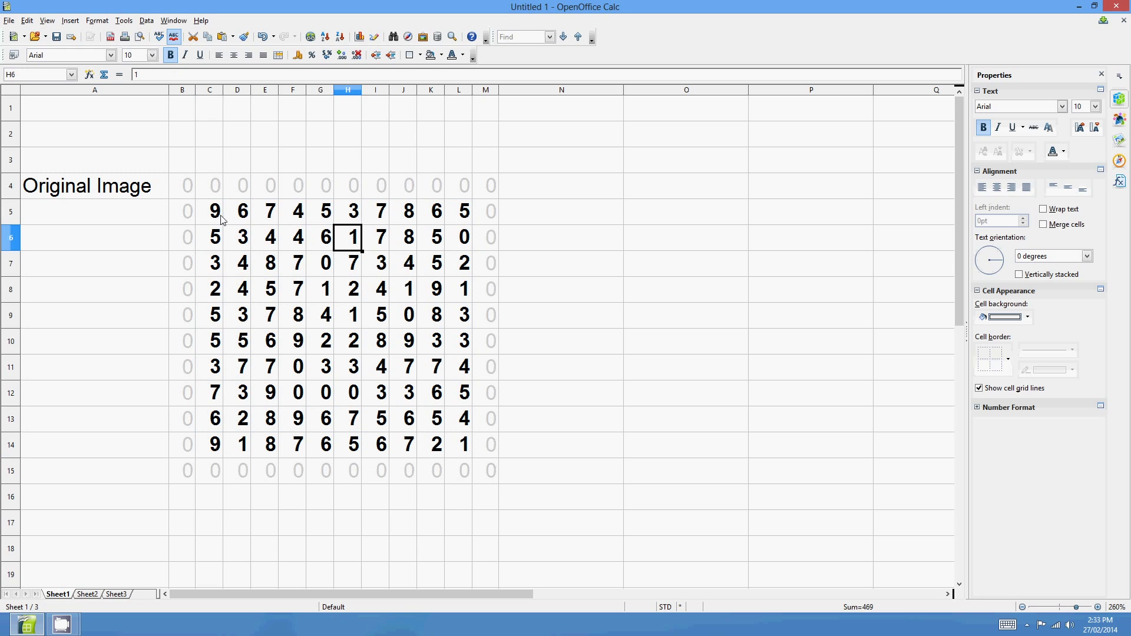
pyautogui.click(216, 217)
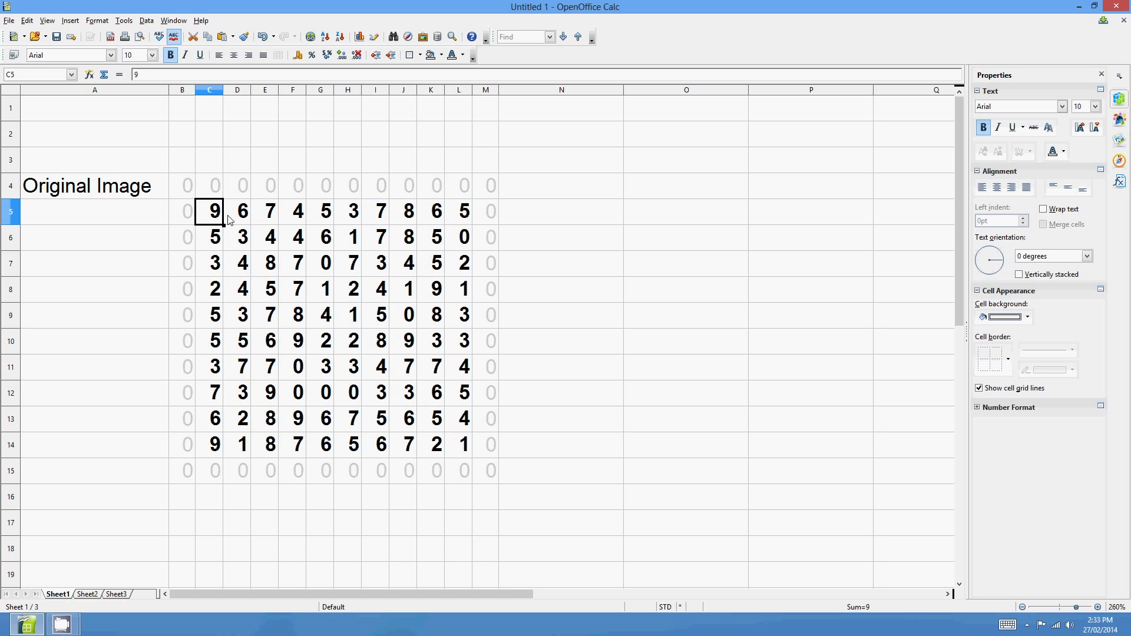
pyautogui.moveTo(185, 190); pyautogui.dragTo(484, 475)
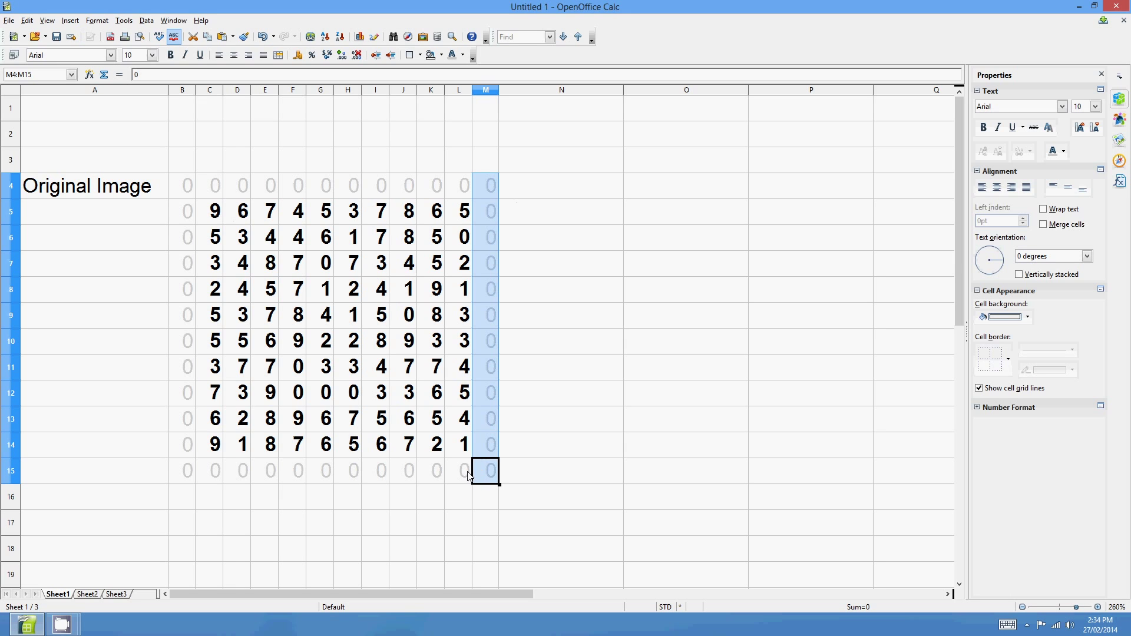
pyautogui.click(494, 476)
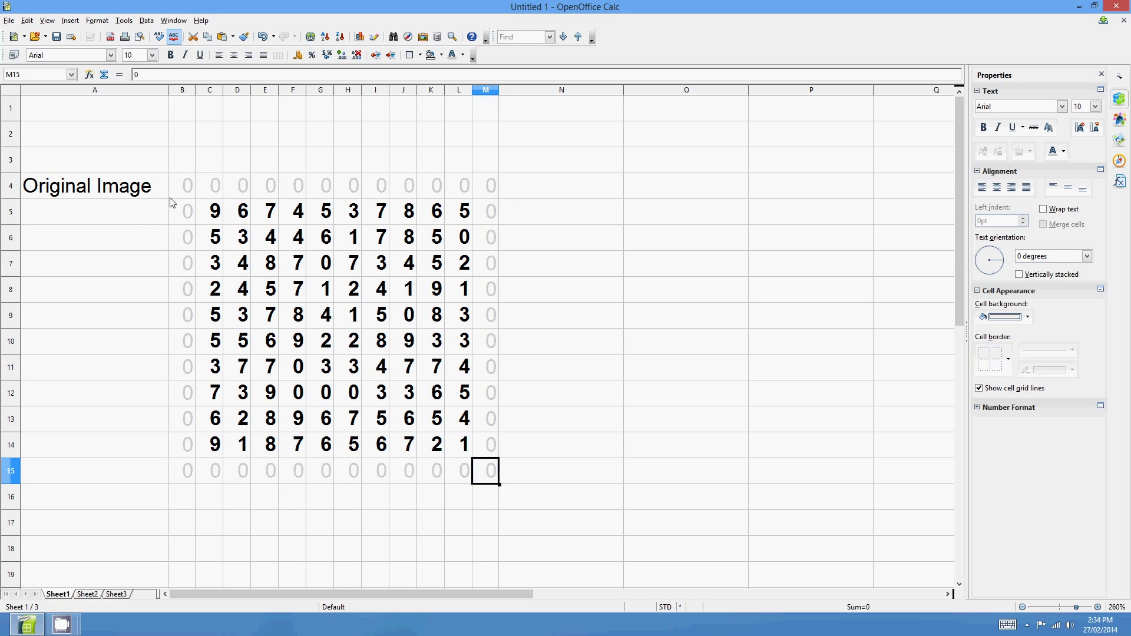
pyautogui.moveTo(198, 475); pyautogui.dragTo(488, 473)
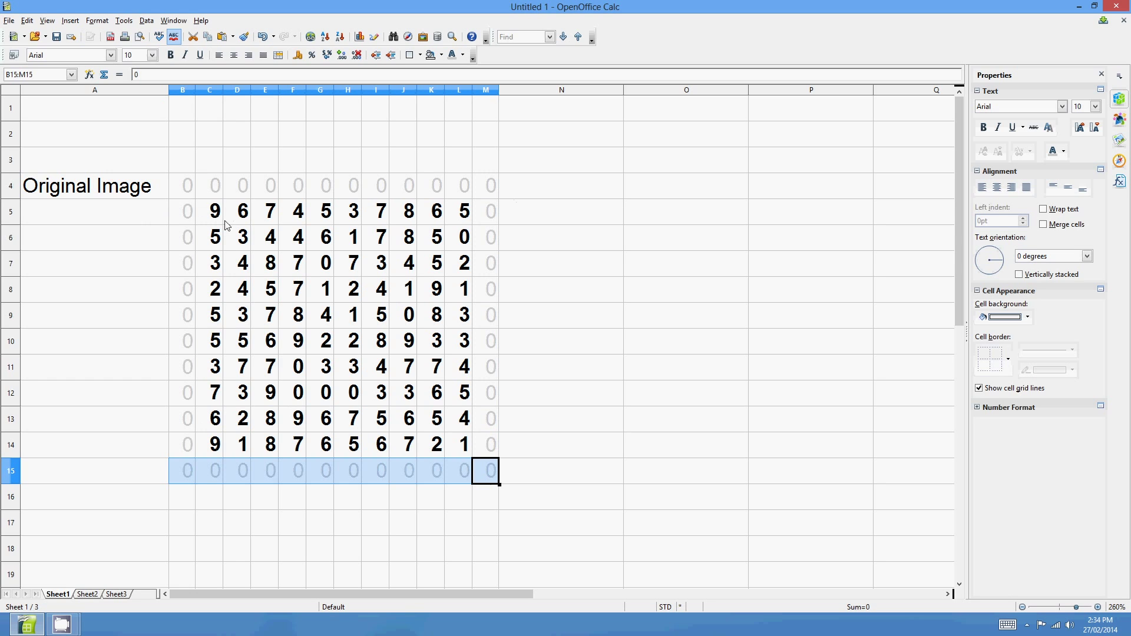
pyautogui.moveTo(496, 185); pyautogui.dragTo(494, 470)
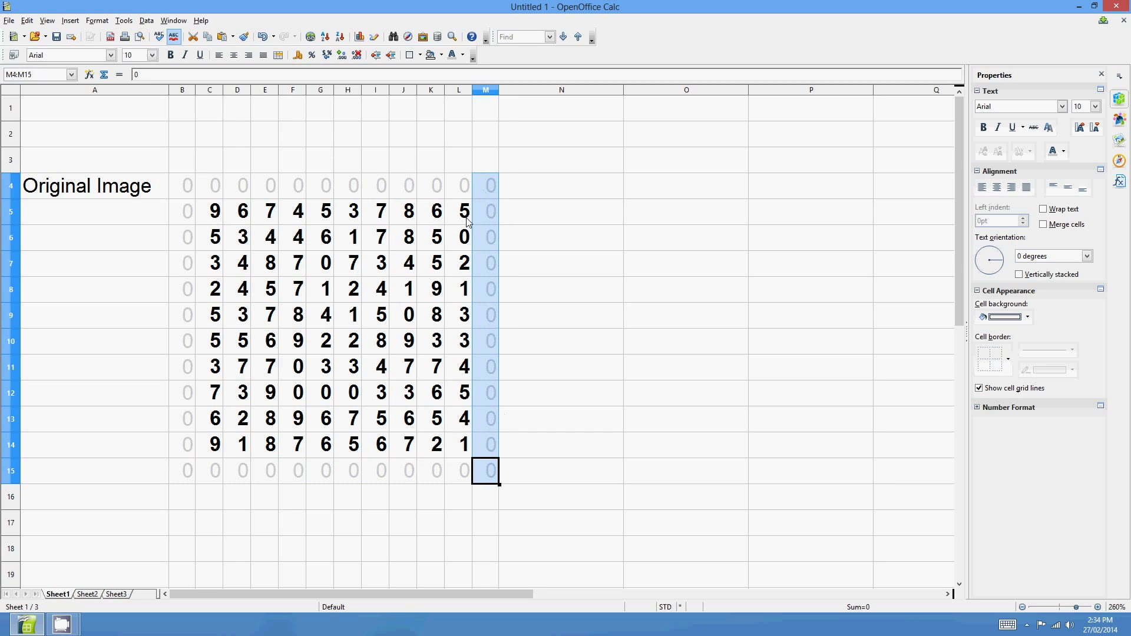
pyautogui.click(608, 209)
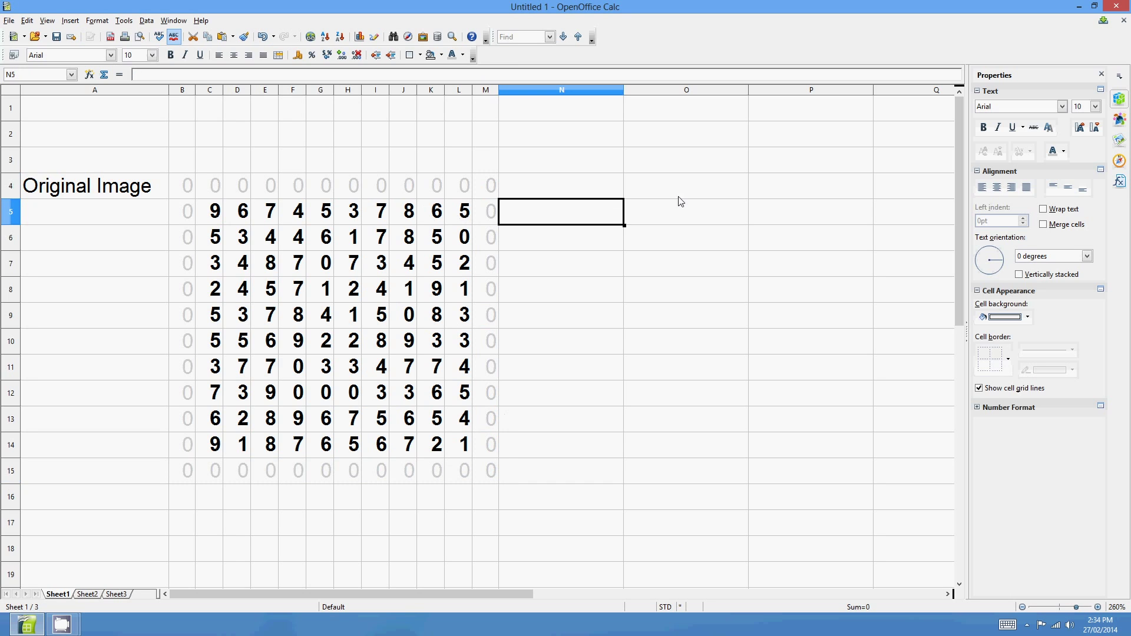
pyautogui.click(491, 189)
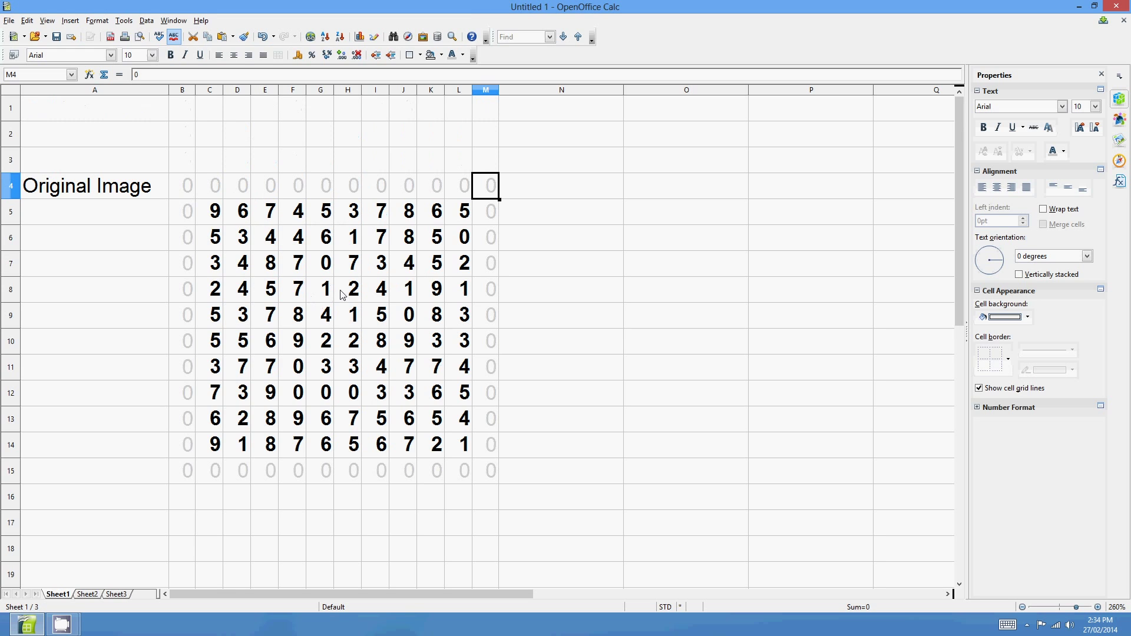
pyautogui.scroll(-1, 333, 291)
pyautogui.keyDown('ctrl'); pyautogui.scroll(-1, 324, 240); pyautogui.keyUp('ctrl')
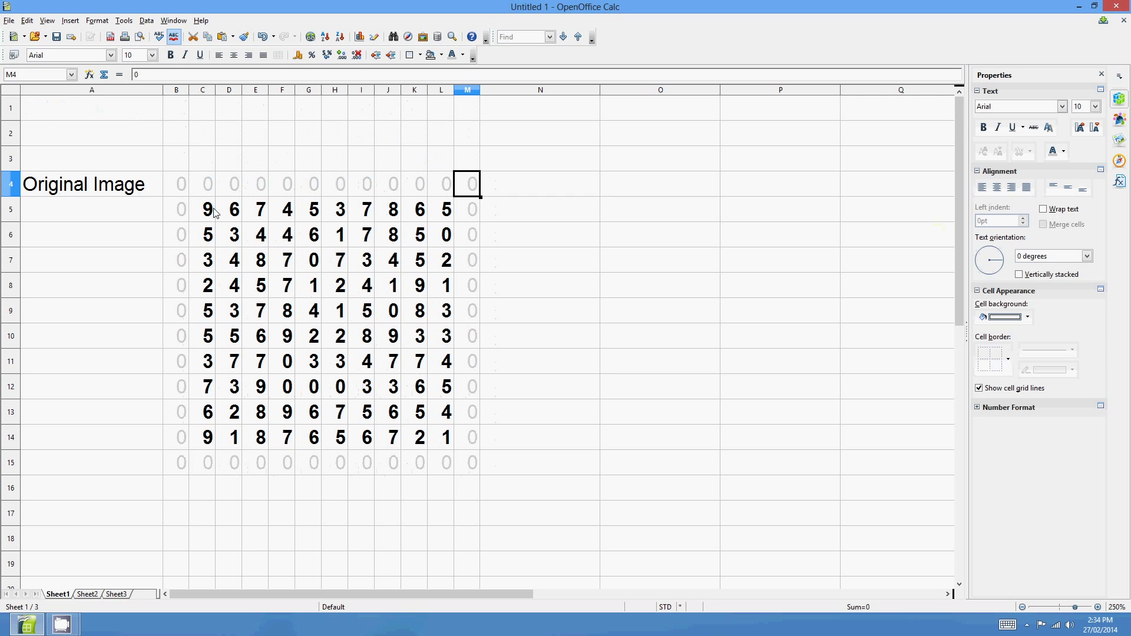
pyautogui.press('Return')
# Step: Type the label 'Result' into A18 below the original image
pyautogui.click(120, 439)
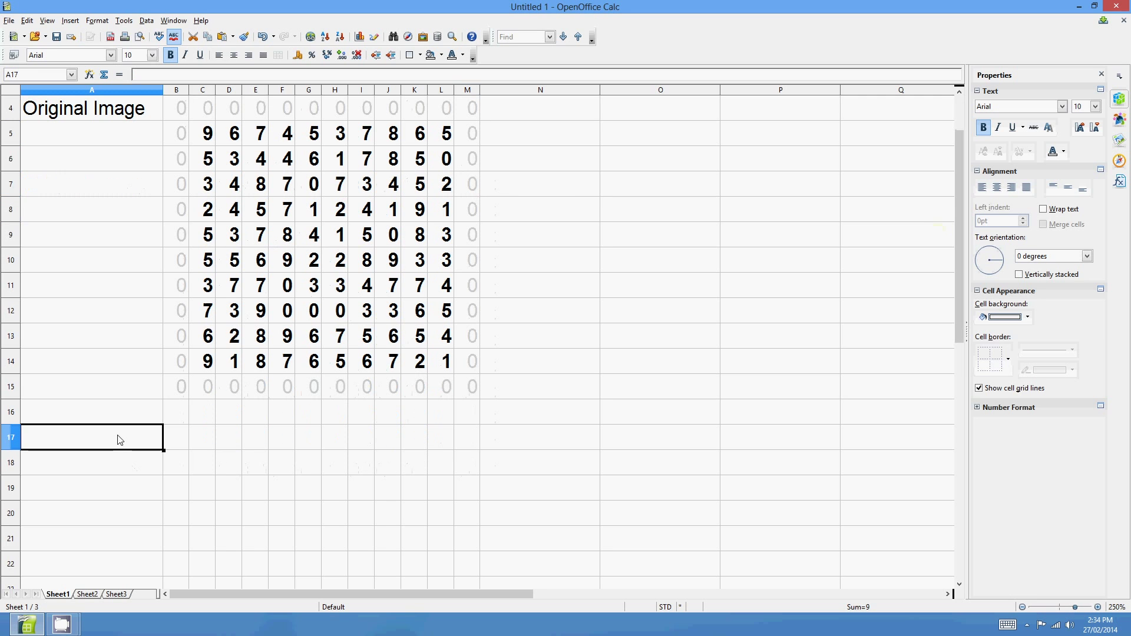
pyautogui.press('Down')
pyautogui.write('Result')
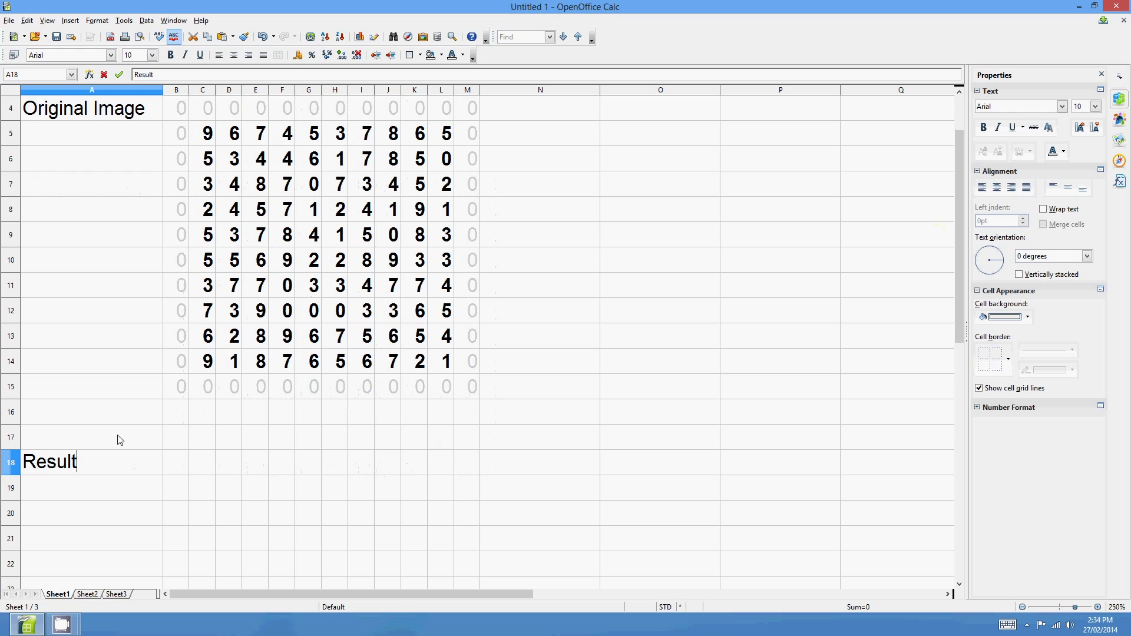
pyautogui.moveTo(199, 461); pyautogui.dragTo(236, 461)
pyautogui.click(201, 472)
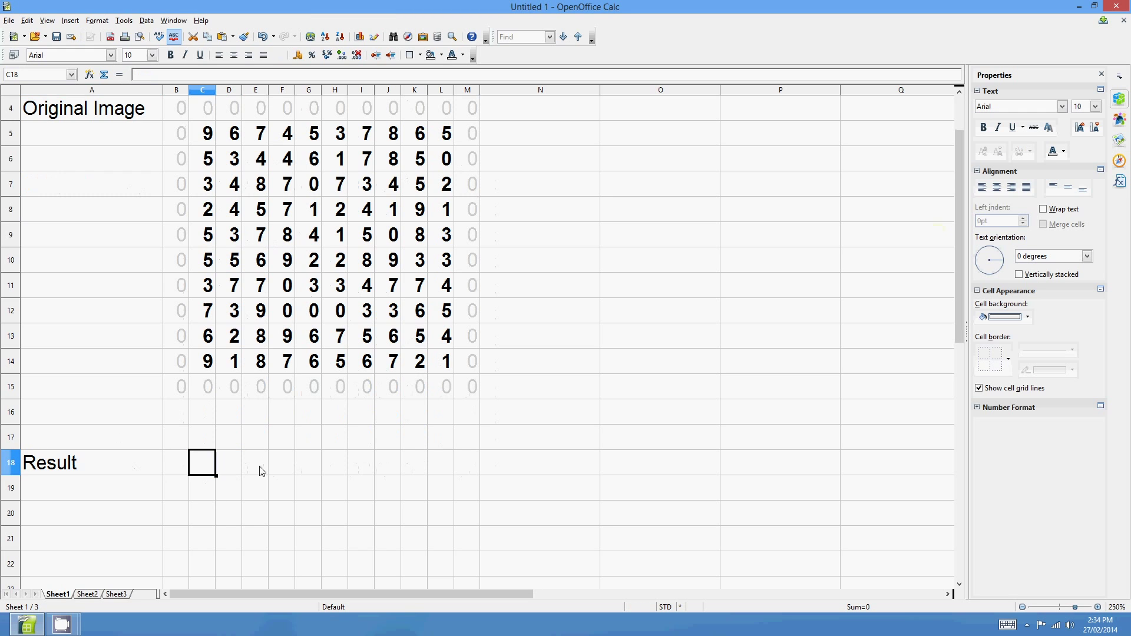
# Step: Highlight the 3x3 neighbourhoods B4:D6, C4:E6 and F10:H12 around pixels C5, D5 and G11
pyautogui.scroll(1, 310, 465)
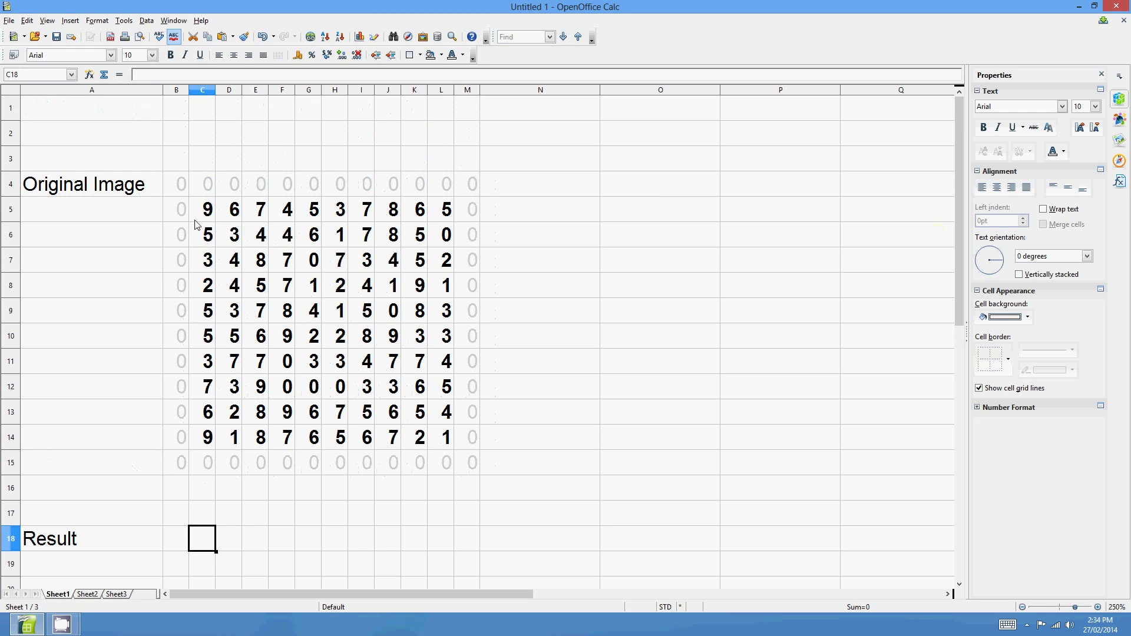
pyautogui.scroll(-1, 204, 464)
pyautogui.scroll(1, 217, 208)
pyautogui.click(204, 214)
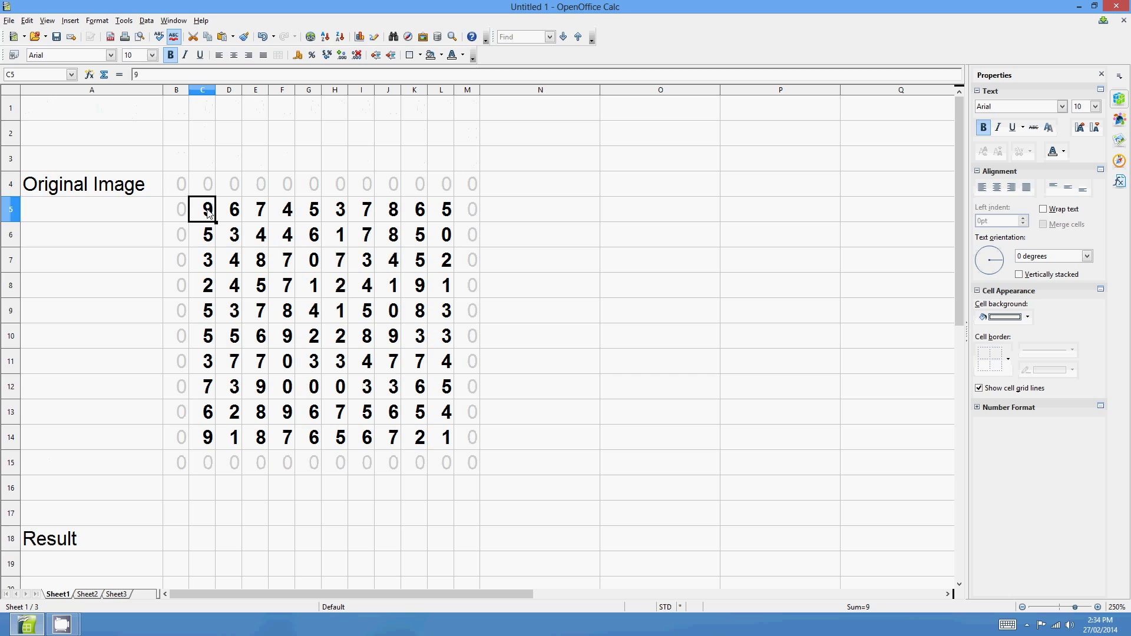
pyautogui.moveTo(177, 184); pyautogui.dragTo(231, 233)
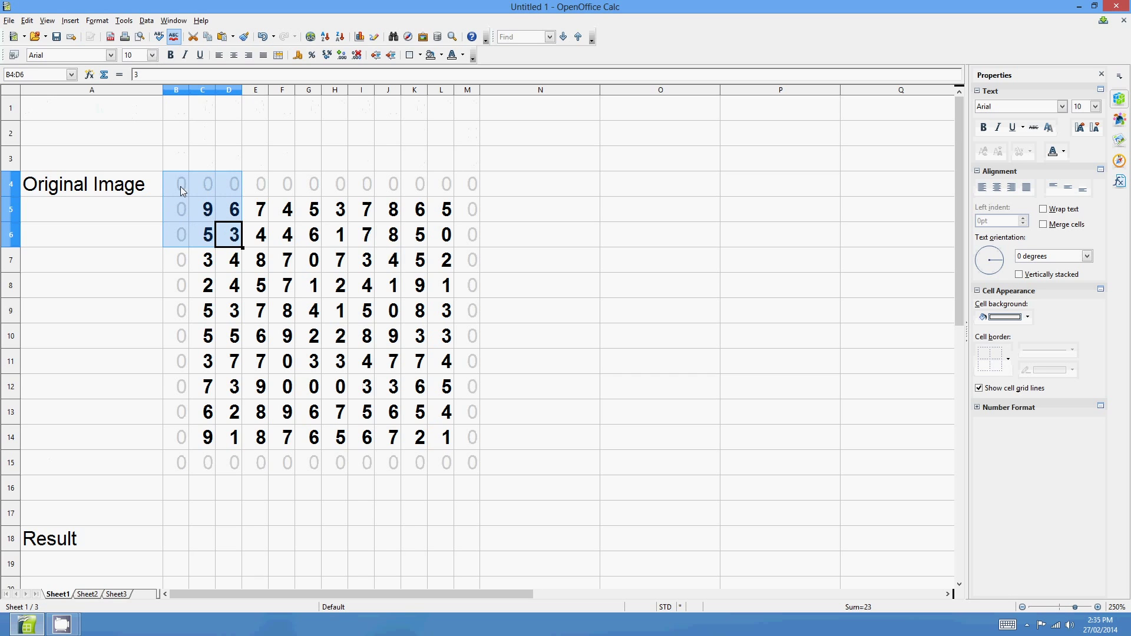
pyautogui.click(206, 213)
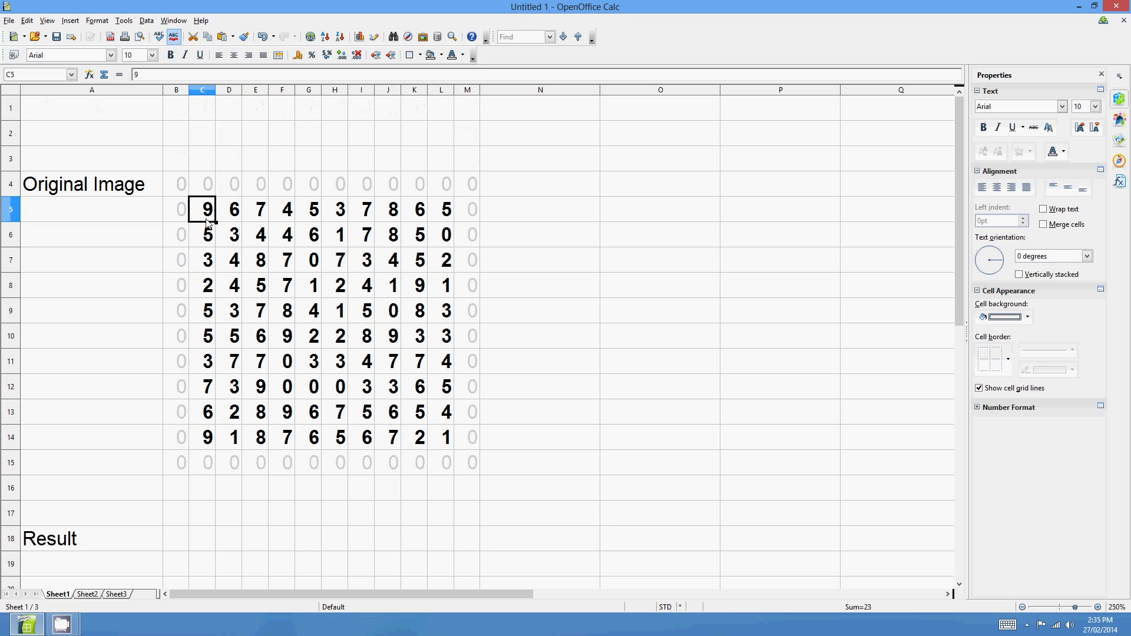
pyautogui.click(238, 214)
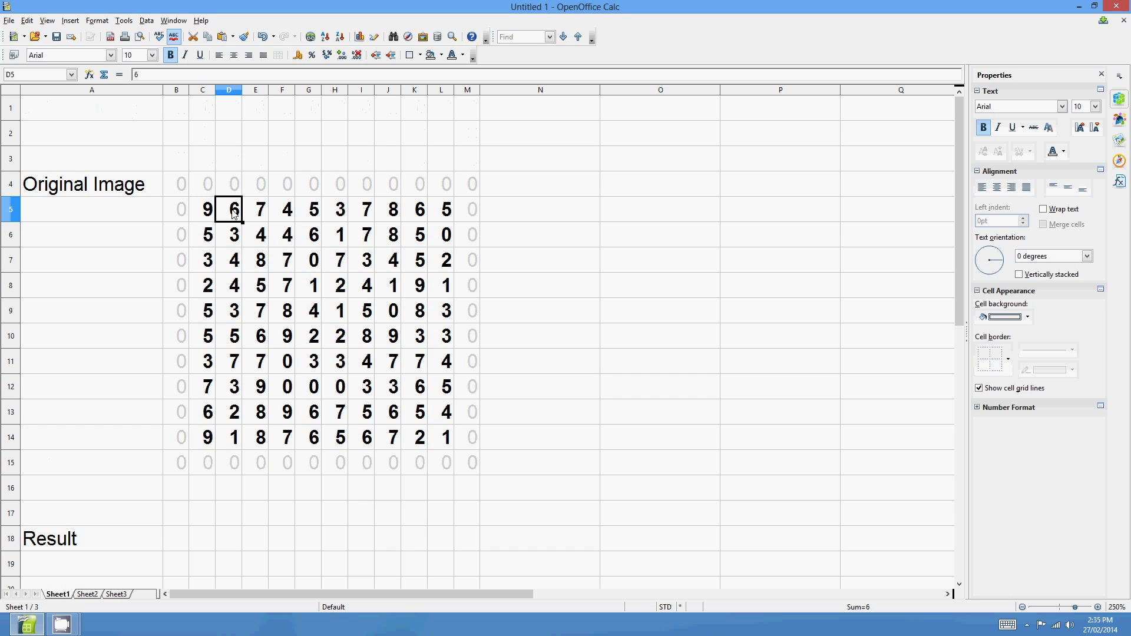
pyautogui.moveTo(200, 193); pyautogui.dragTo(259, 236)
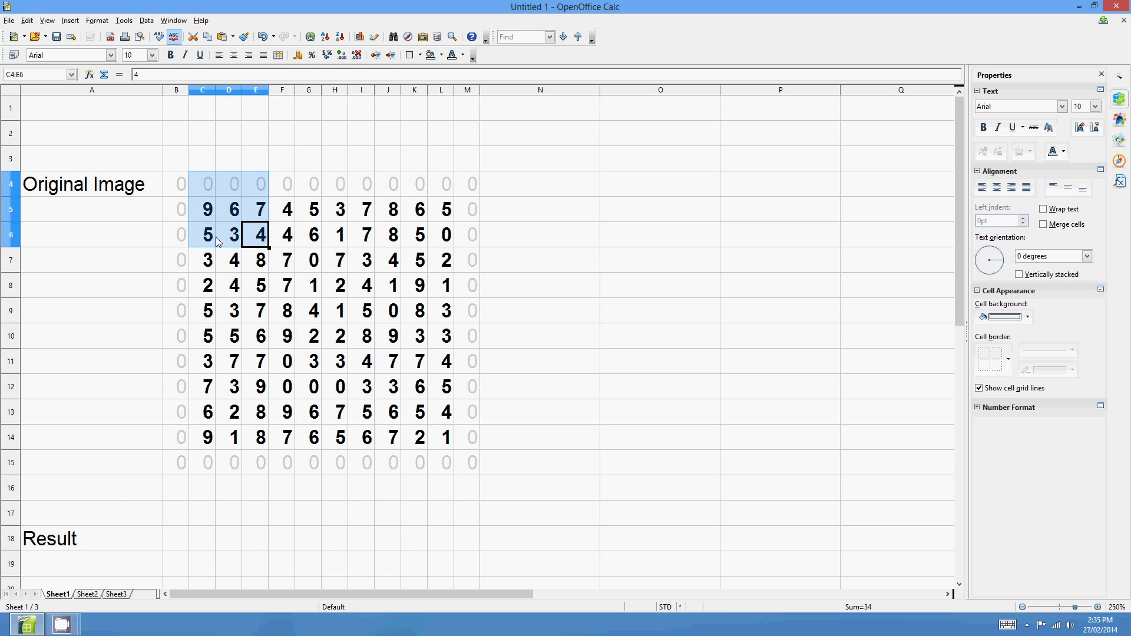
pyautogui.click(299, 286)
pyautogui.click(315, 361)
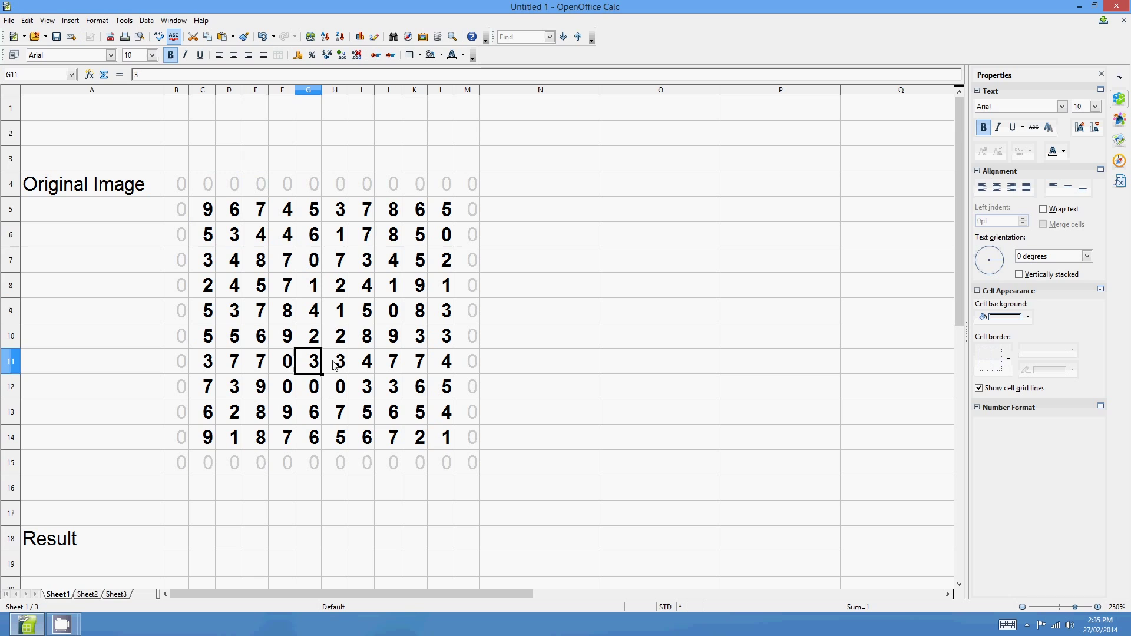
pyautogui.moveTo(292, 344); pyautogui.dragTo(356, 393)
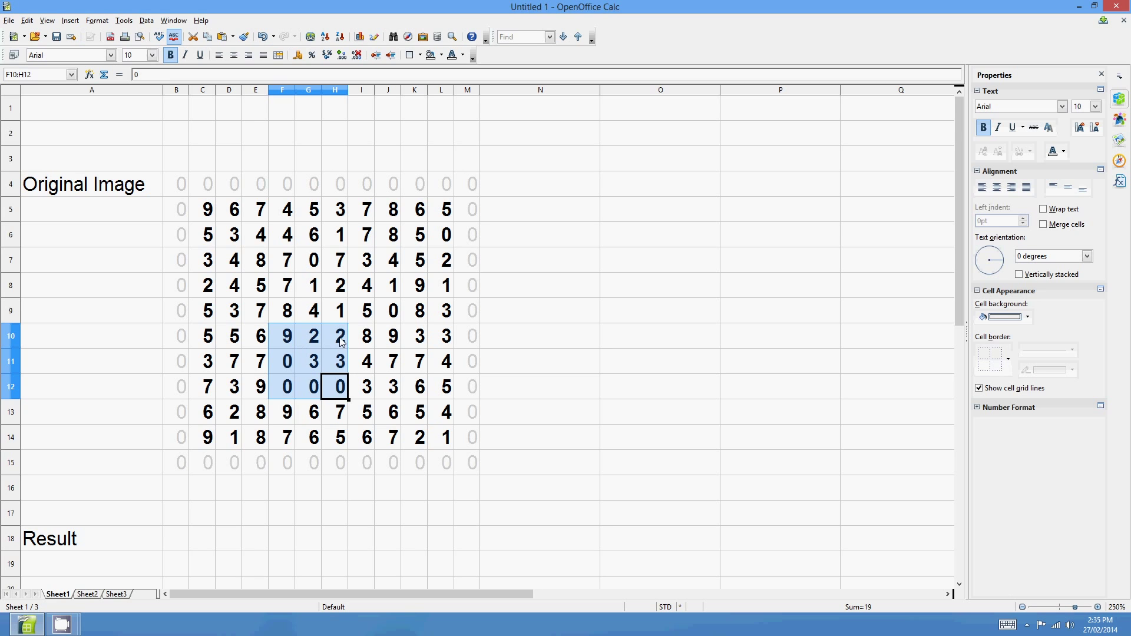
# Step: Highlight the 5x5 neighbourhood E6:I10 around G8, then return to C18
pyautogui.scroll(-1, 377, 348)
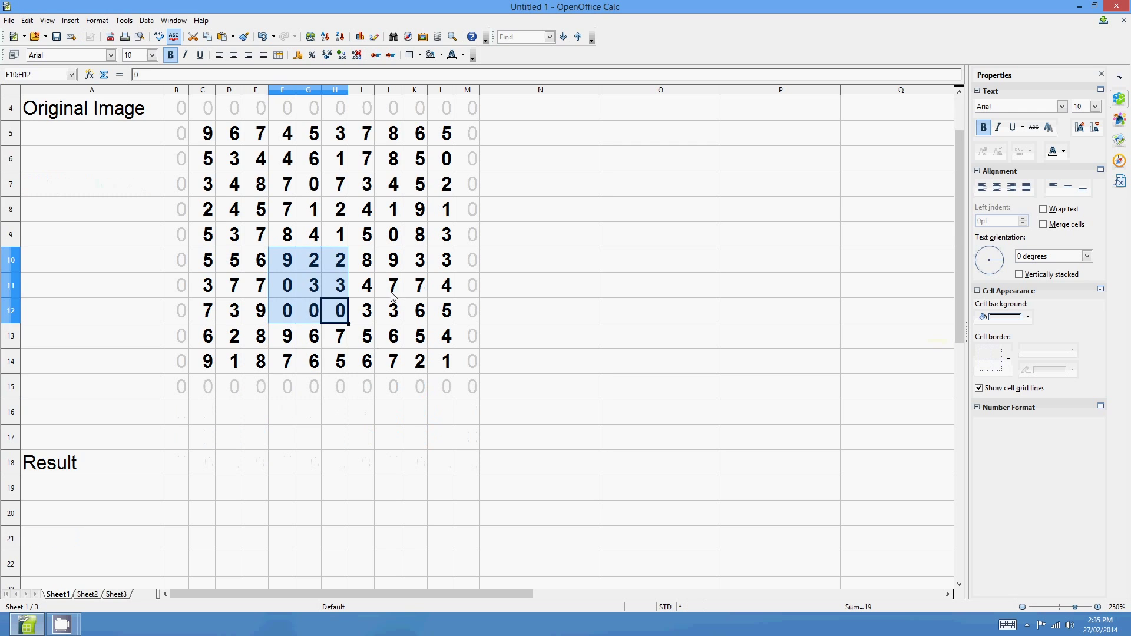
pyautogui.scroll(1, 378, 271)
pyautogui.click(308, 285)
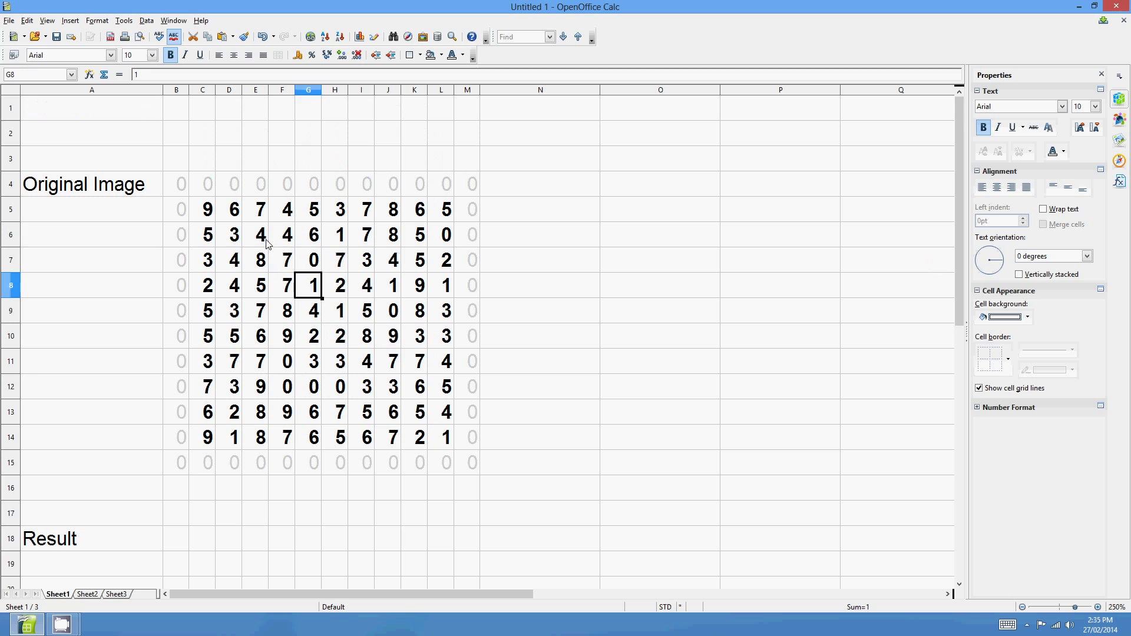
pyautogui.moveTo(265, 239); pyautogui.dragTo(362, 347)
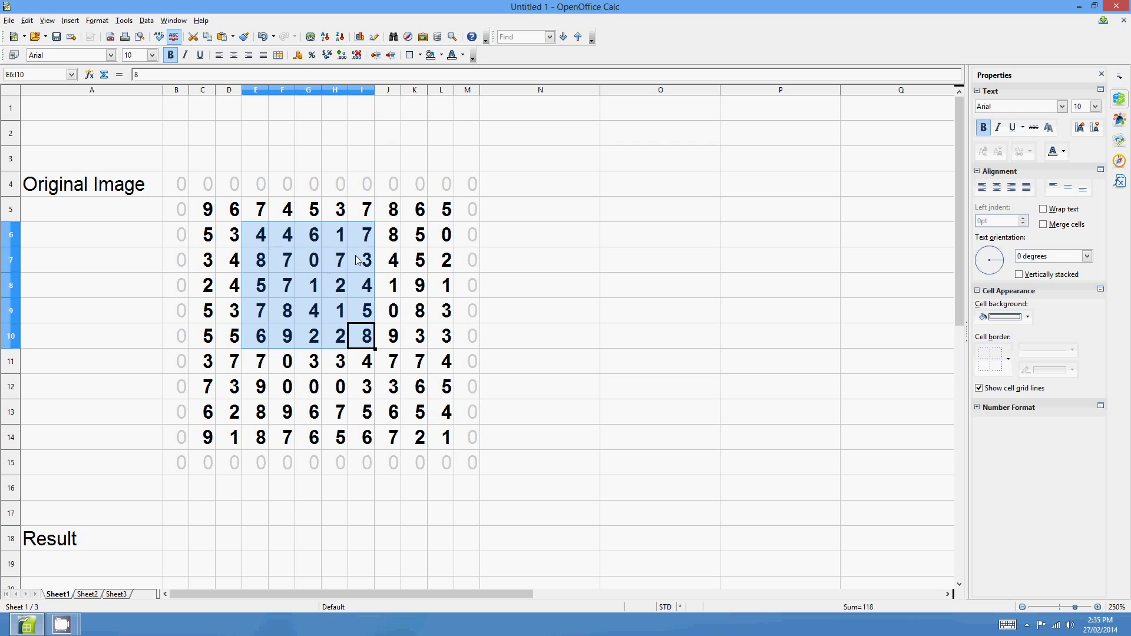
pyautogui.click(357, 333)
pyautogui.scroll(-1, 351, 323)
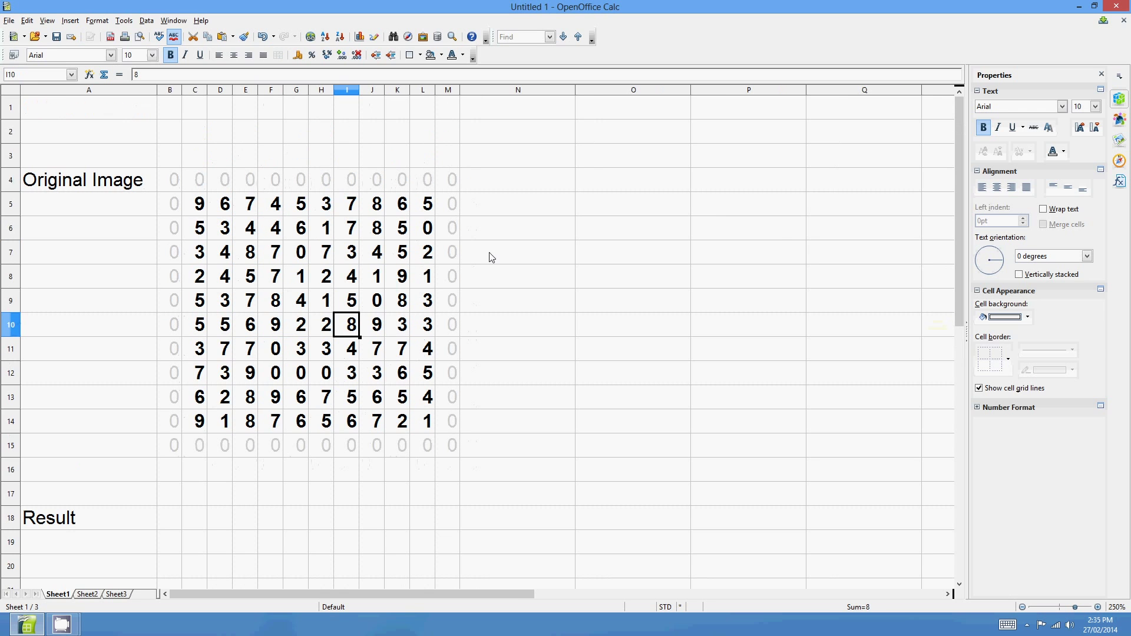
pyautogui.click(206, 455)
# Step: Enter =AVERAGE(B4:D6) in C18
pyautogui.scroll(1, 215, 452)
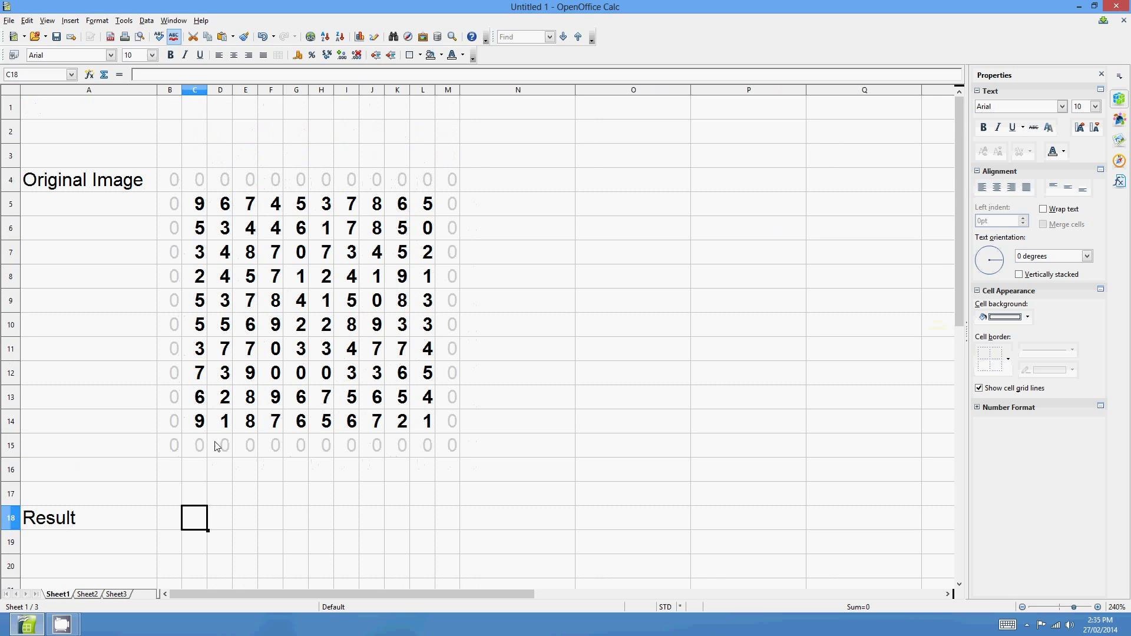
pyautogui.write('=Average(')
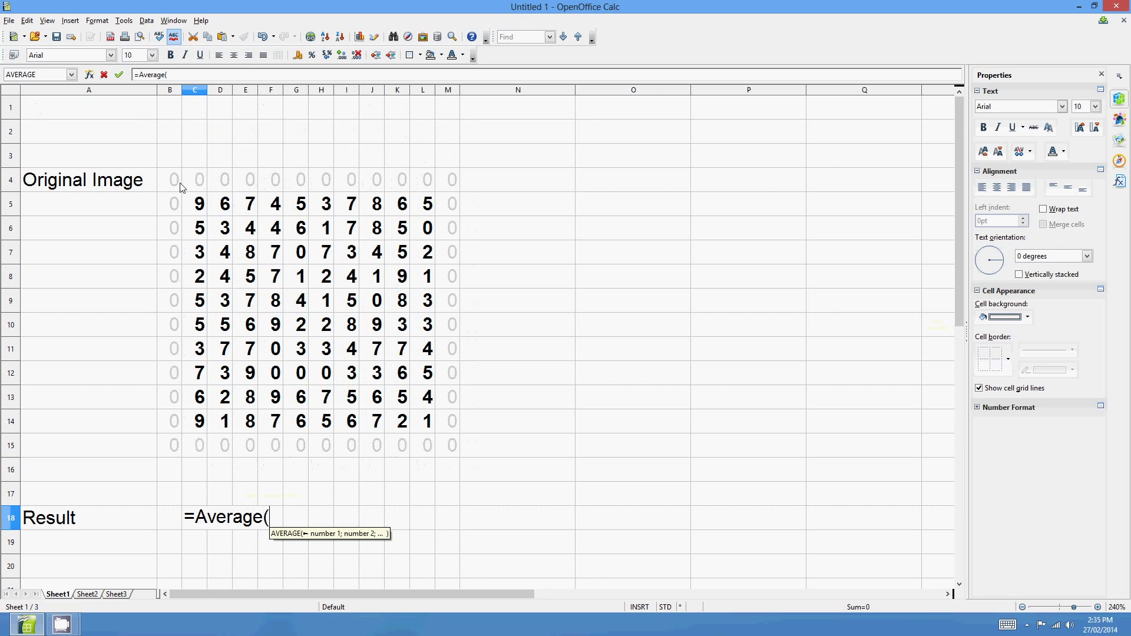
pyautogui.moveTo(177, 182); pyautogui.dragTo(224, 228)
pyautogui.press('Return')
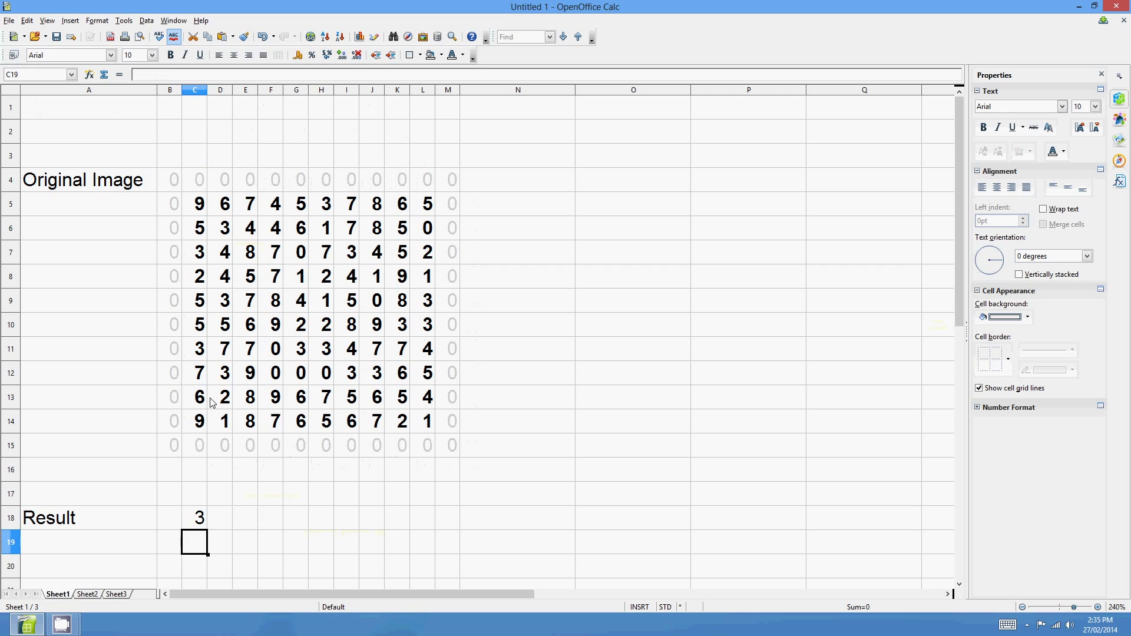
pyautogui.press('Up')
# Step: Set the font size of the reserved result area to 6
pyautogui.scroll(-2, 224, 351)
pyautogui.scroll(-3, 221, 330)
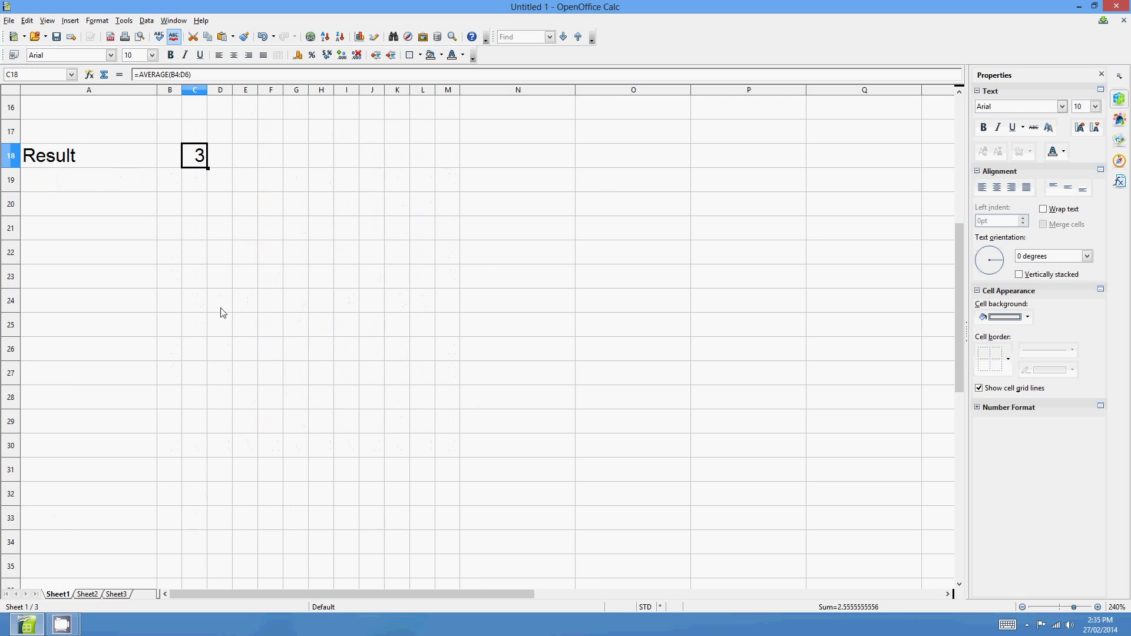
pyautogui.keyDown('ctrl'); pyautogui.scroll(1, 225, 298); pyautogui.keyUp('ctrl')
pyautogui.scroll(1, 162, 232)
pyautogui.moveTo(180, 192); pyautogui.dragTo(448, 572)
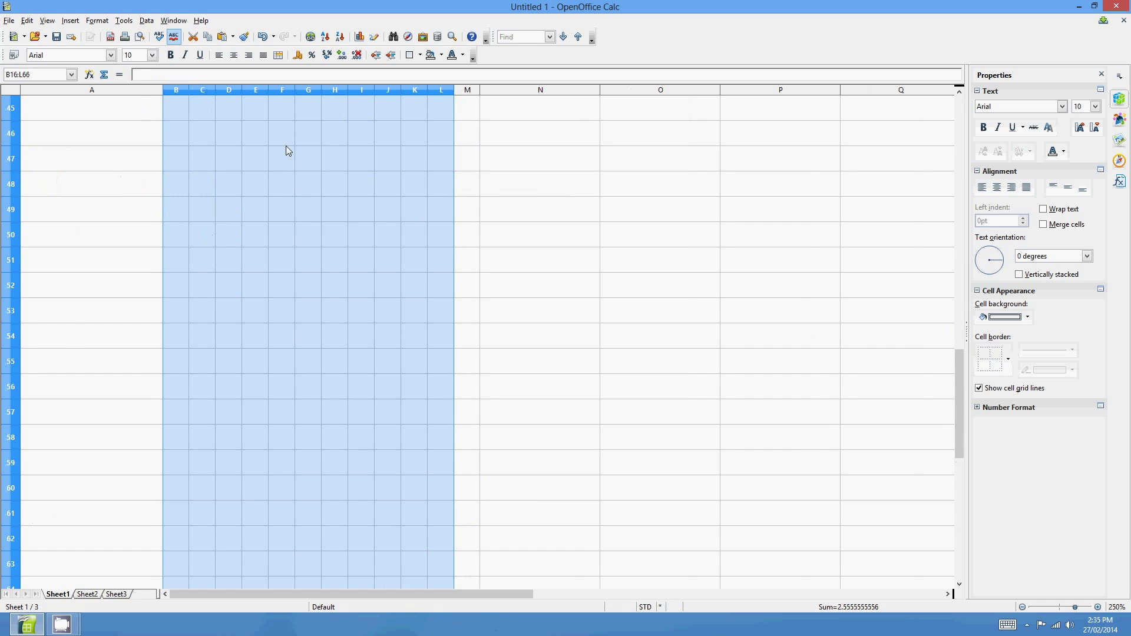
pyautogui.scroll(13, 285, 146)
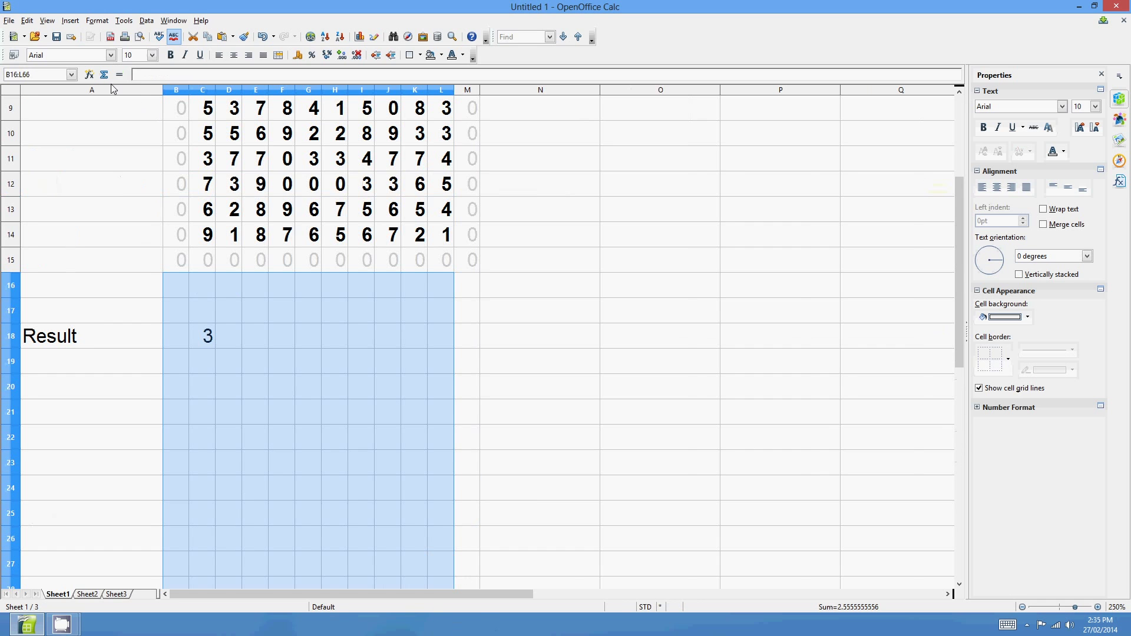
pyautogui.click(151, 55)
pyautogui.click(132, 70)
pyautogui.click(273, 334)
pyautogui.click(214, 345)
# Step: Check the C18 formula showing 2.6 alongside neighbouring D18
pyautogui.scroll(2, 318, 358)
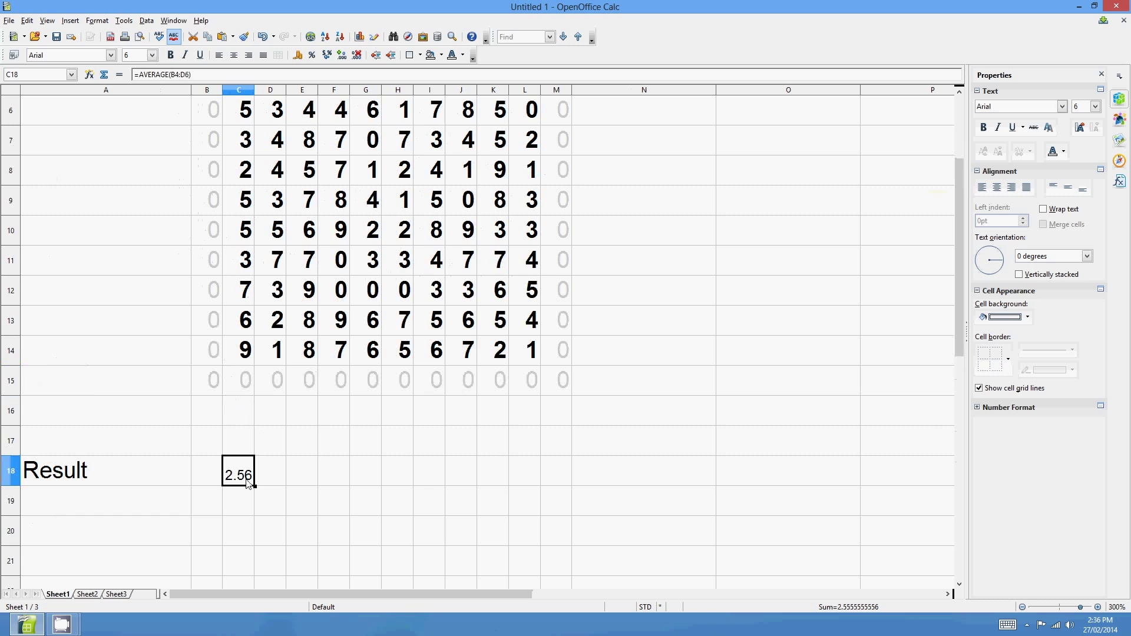
pyautogui.scroll(1, 297, 457)
pyautogui.moveTo(216, 141); pyautogui.dragTo(280, 195)
pyautogui.scroll(-2, 348, 266)
pyautogui.click(244, 386)
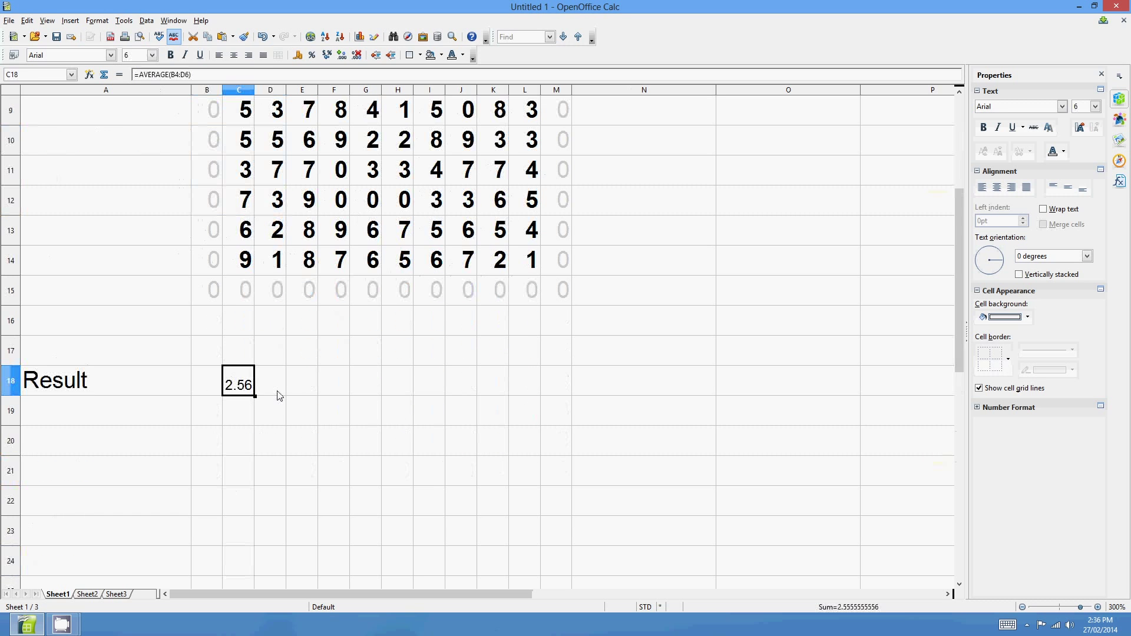
pyautogui.click(263, 392)
pyautogui.click(249, 383)
pyautogui.scroll(2, 348, 275)
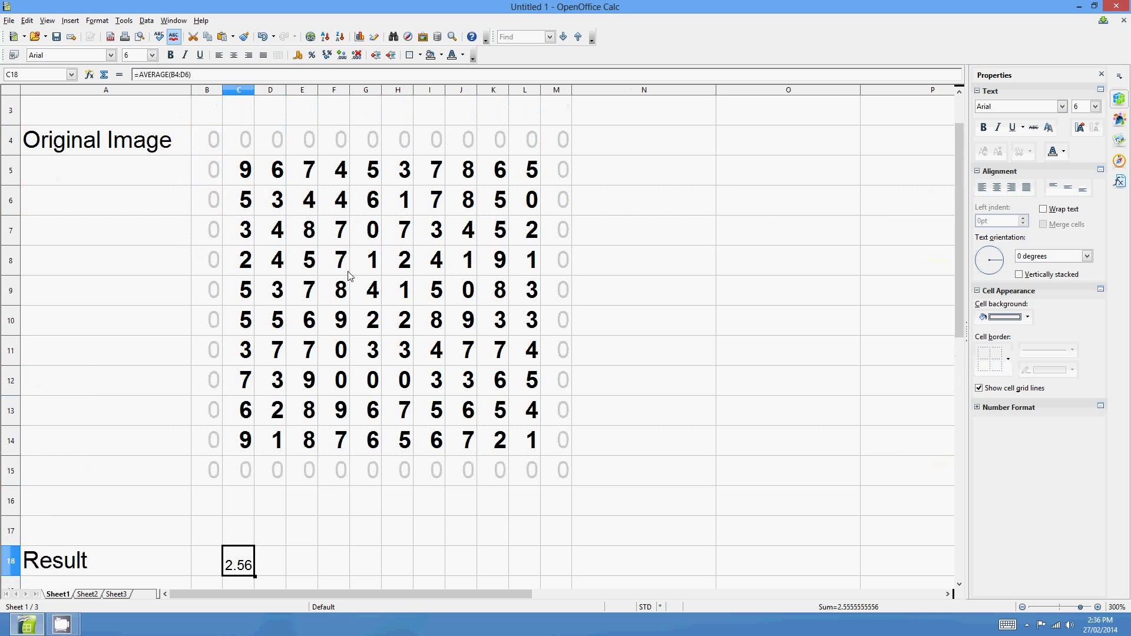
pyautogui.scroll(-2, 347, 276)
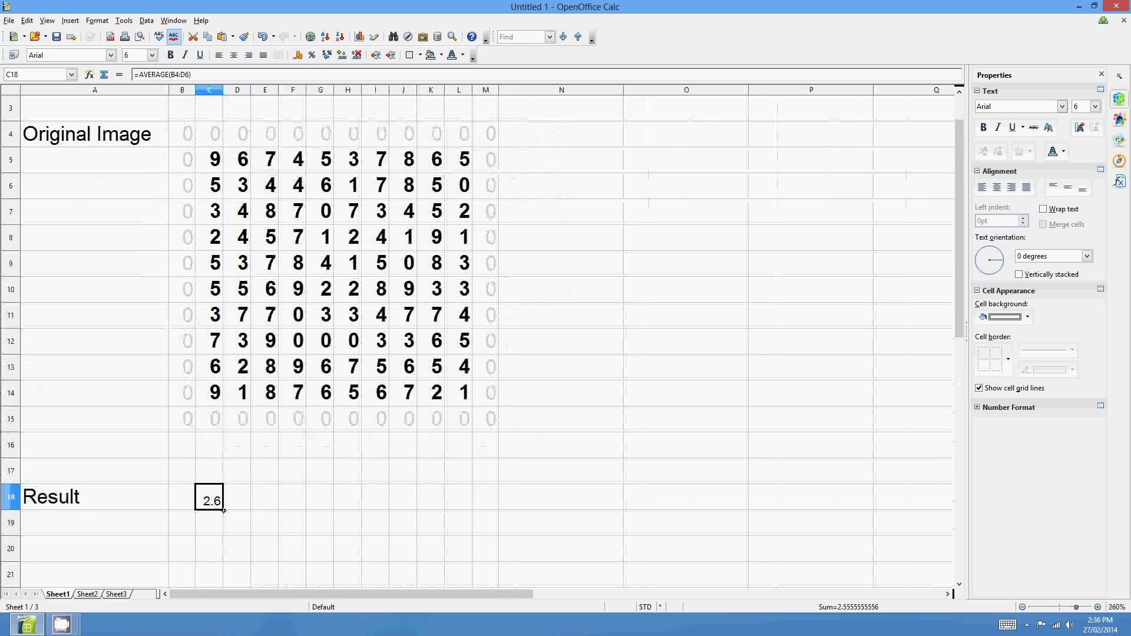
# Step: Fill the C18 average across to L18, then copy that row down through row 27
pyautogui.moveTo(224, 510); pyautogui.dragTo(468, 508)
pyautogui.scroll(-1, 494, 464)
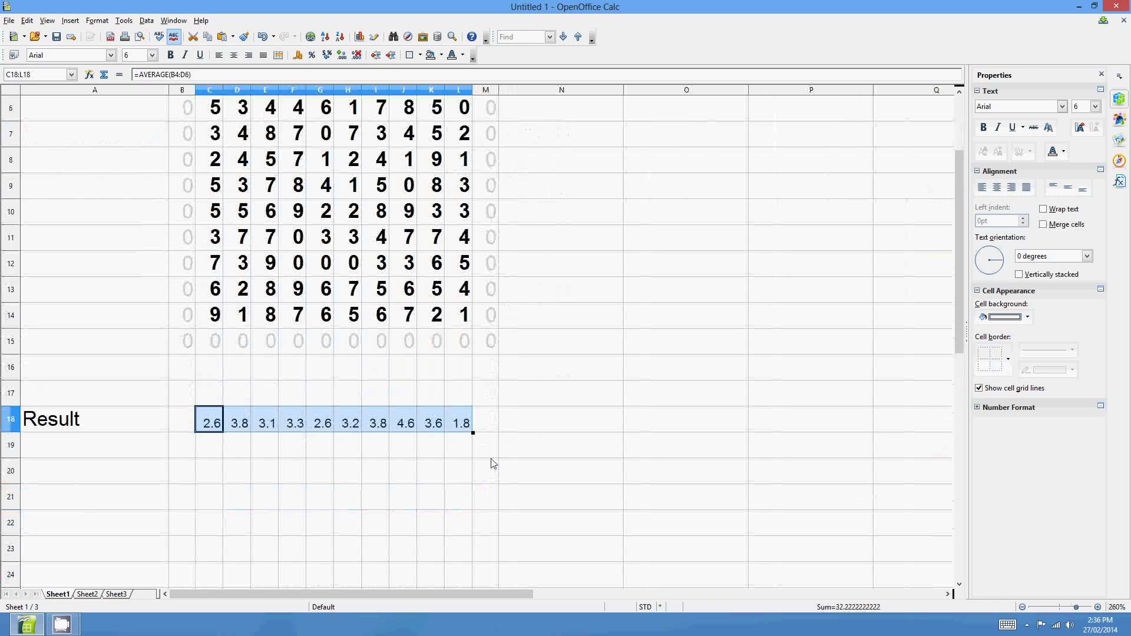
pyautogui.scroll(-1, 493, 463)
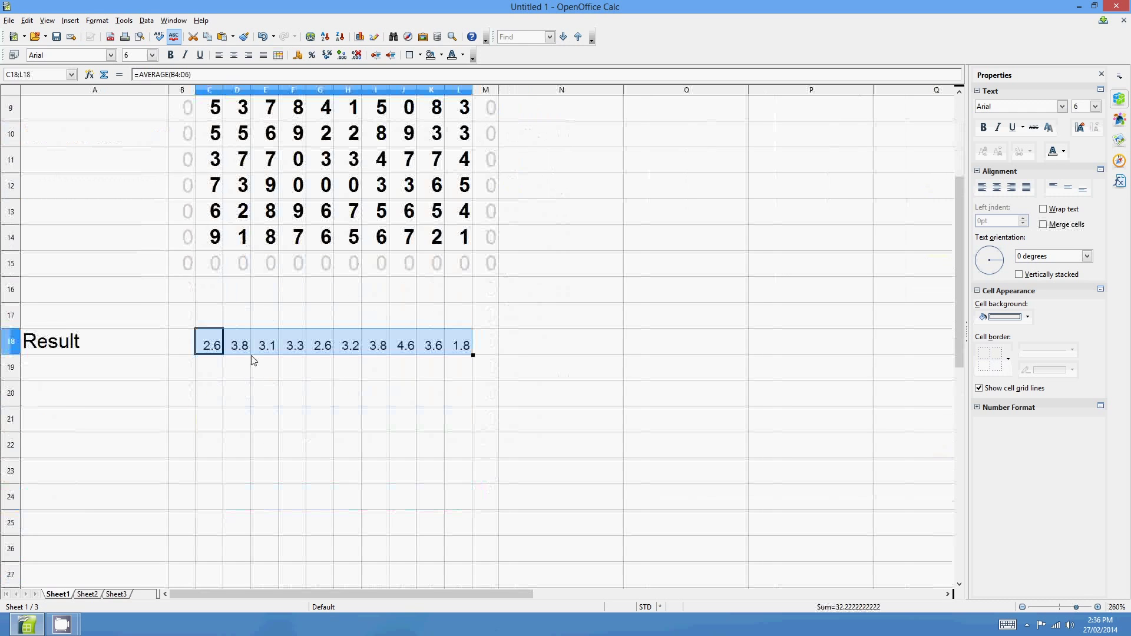
pyautogui.click(465, 349)
pyautogui.moveTo(212, 351); pyautogui.dragTo(474, 457)
pyautogui.scroll(-3, 517, 439)
pyautogui.moveTo(473, 225); pyautogui.dragTo(466, 349)
pyautogui.scroll(2, 463, 298)
pyautogui.scroll(1, 487, 284)
pyautogui.scroll(1, 487, 284)
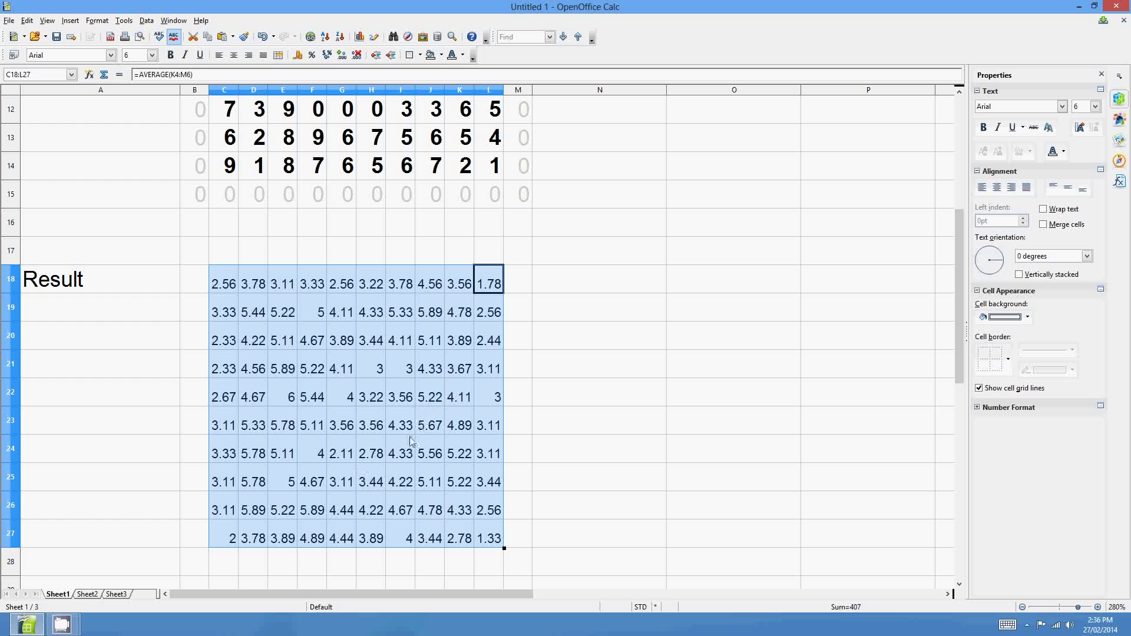
pyautogui.click(428, 455)
pyautogui.scroll(1, 420, 387)
pyautogui.click(377, 458)
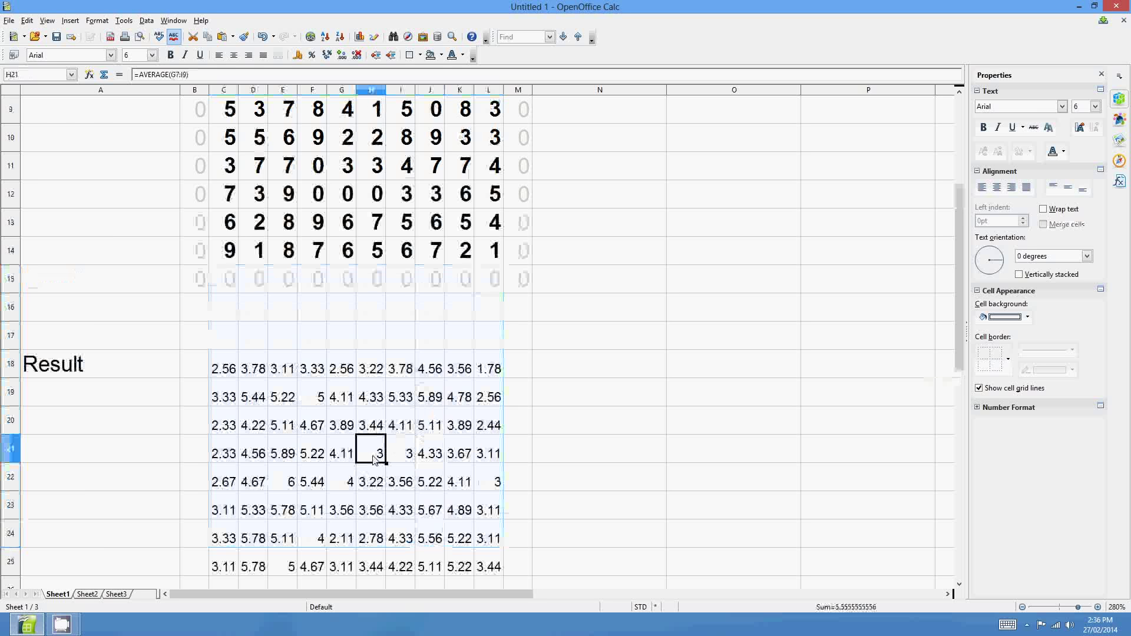
pyautogui.scroll(2, 398, 439)
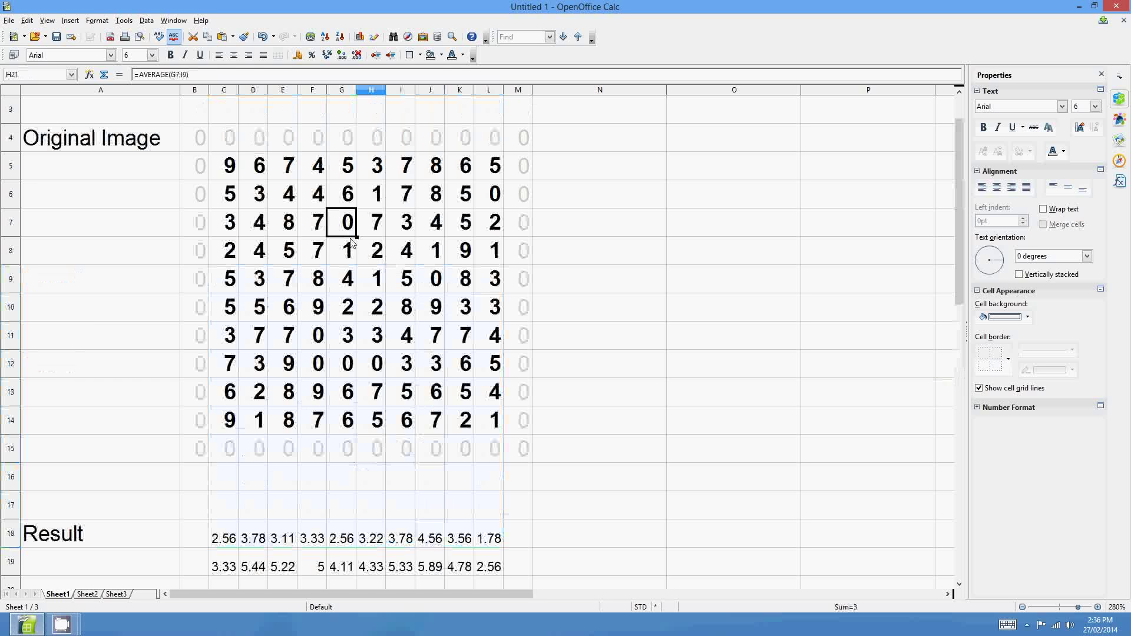
pyautogui.moveTo(347, 223); pyautogui.dragTo(405, 282)
pyautogui.scroll(-1, 356, 292)
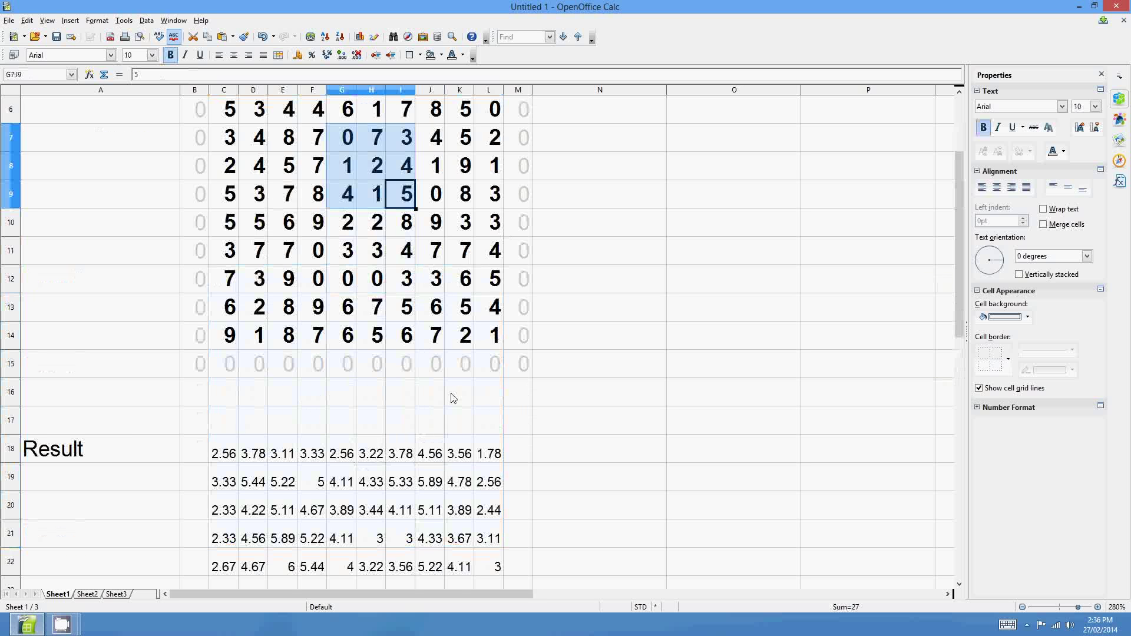
pyautogui.scroll(-1, 448, 395)
pyautogui.scroll(1, 404, 370)
pyautogui.scroll(1, 429, 218)
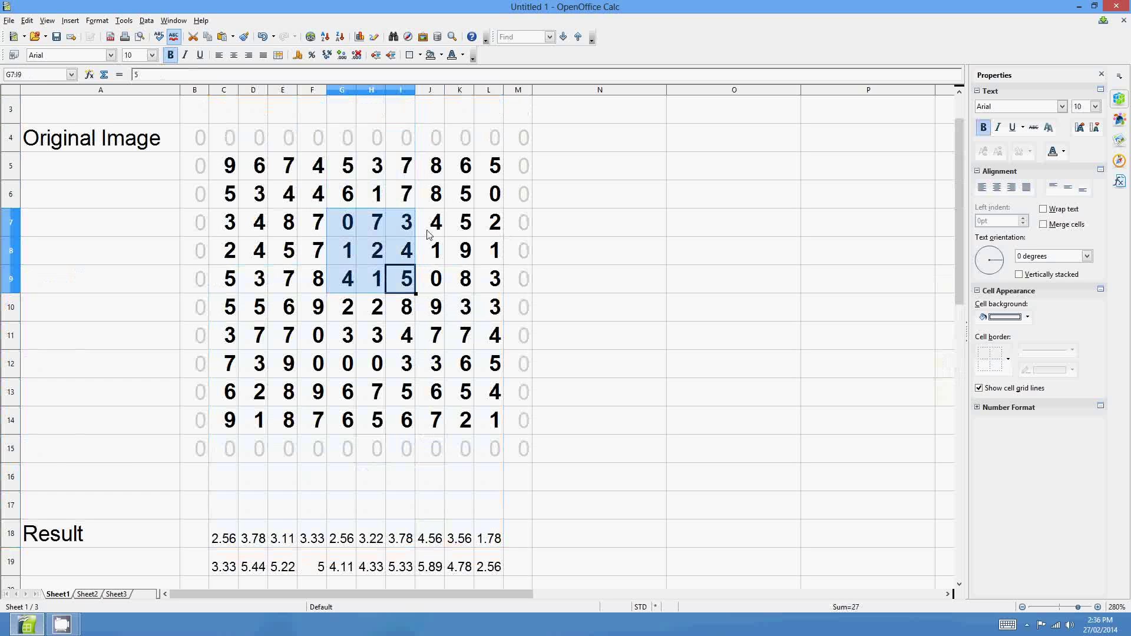
pyautogui.click(349, 256)
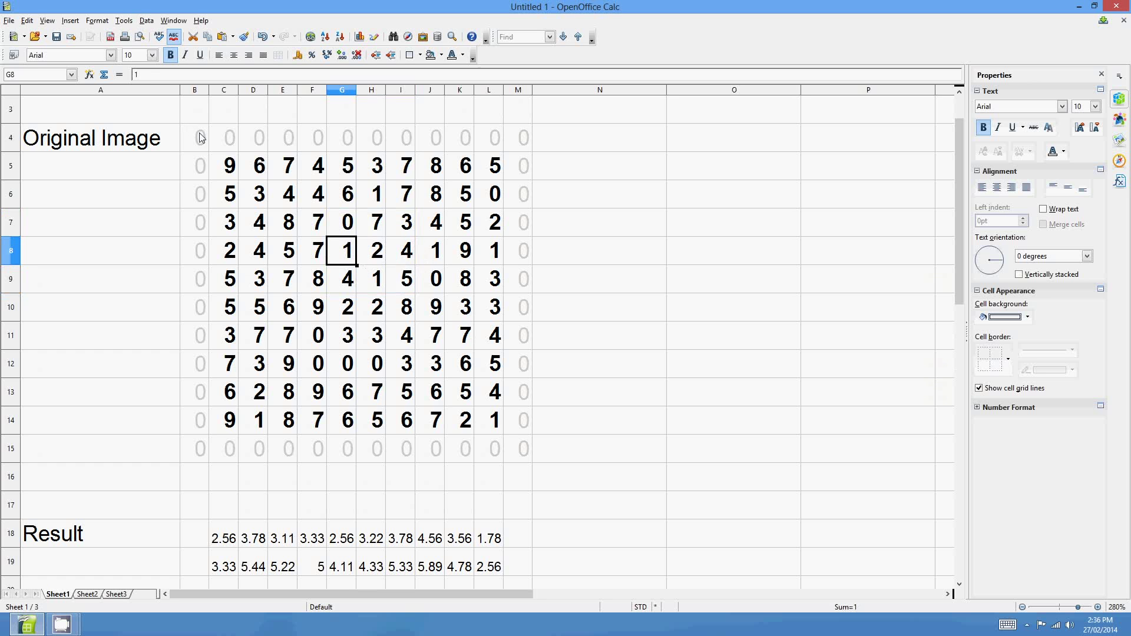
pyautogui.moveTo(201, 138); pyautogui.dragTo(515, 458)
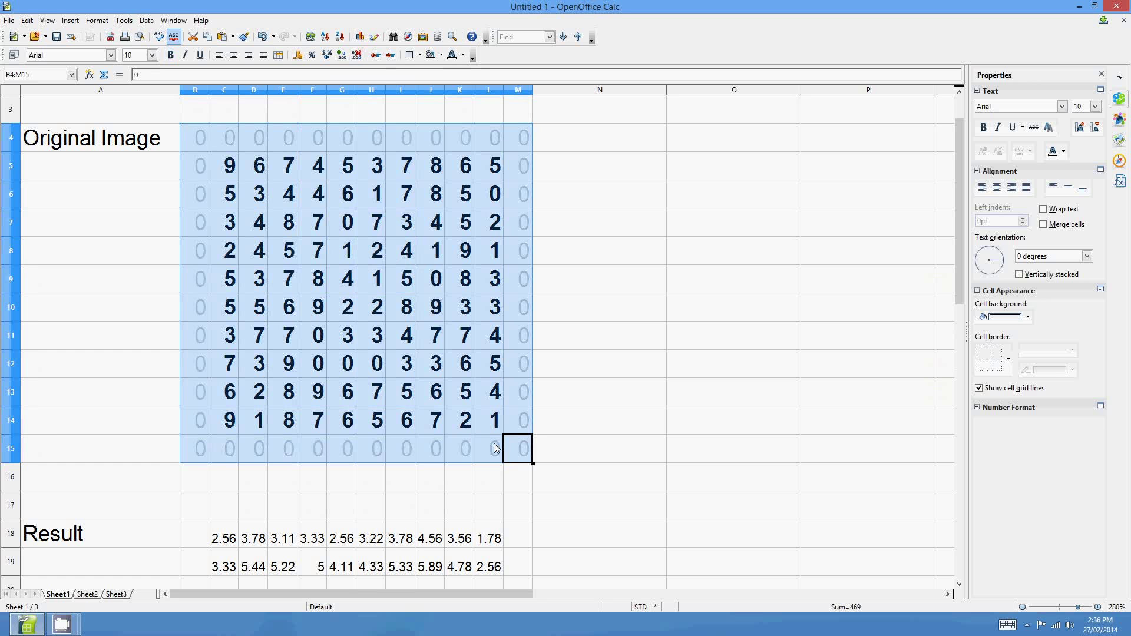
pyautogui.click(352, 256)
pyautogui.moveTo(313, 253); pyautogui.dragTo(401, 253)
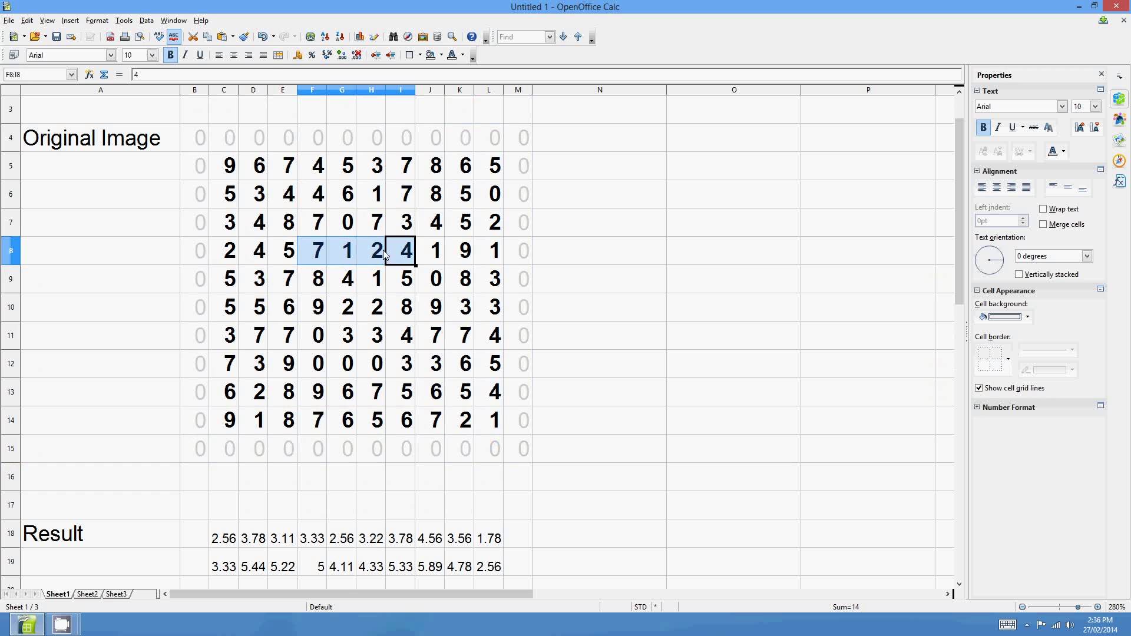
pyautogui.click(385, 255)
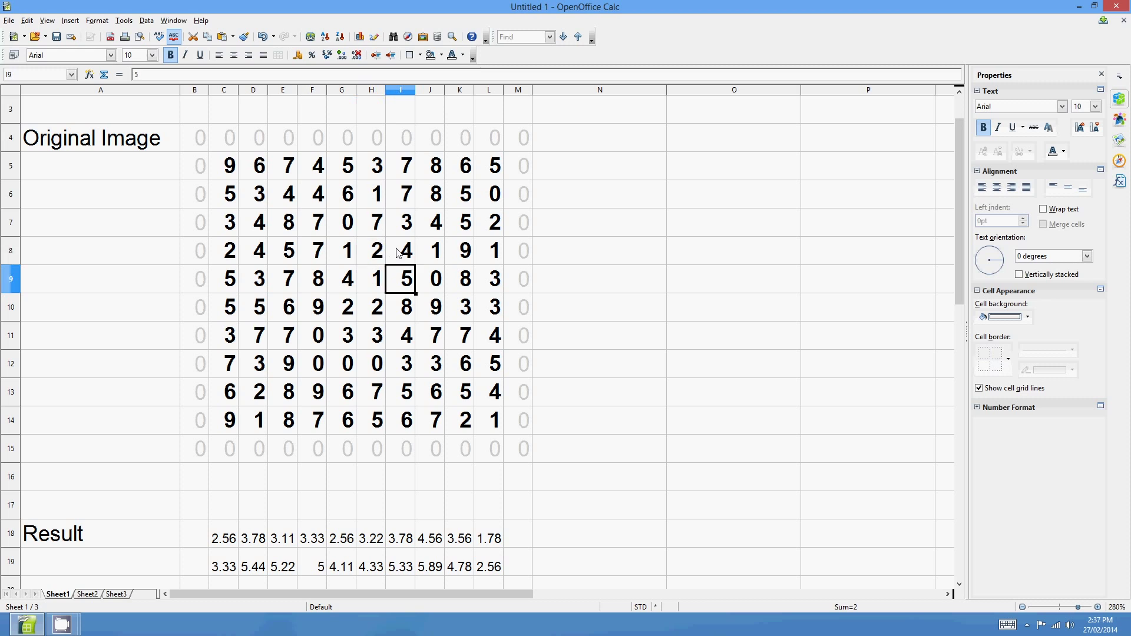
pyautogui.click(399, 254)
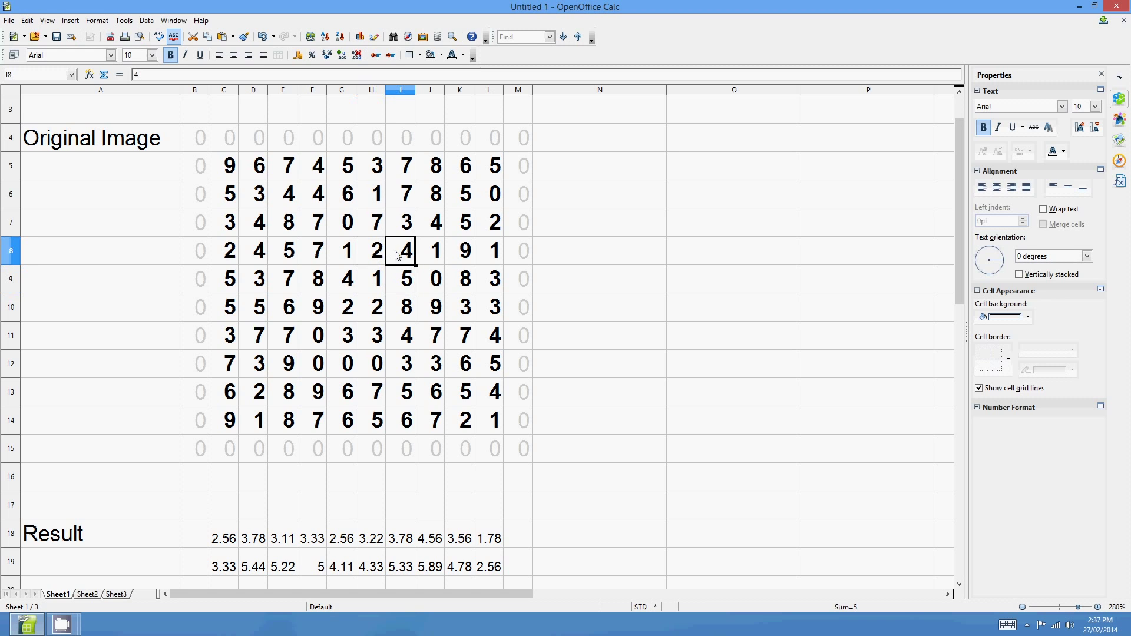
pyautogui.click(317, 260)
pyautogui.scroll(-1, 426, 324)
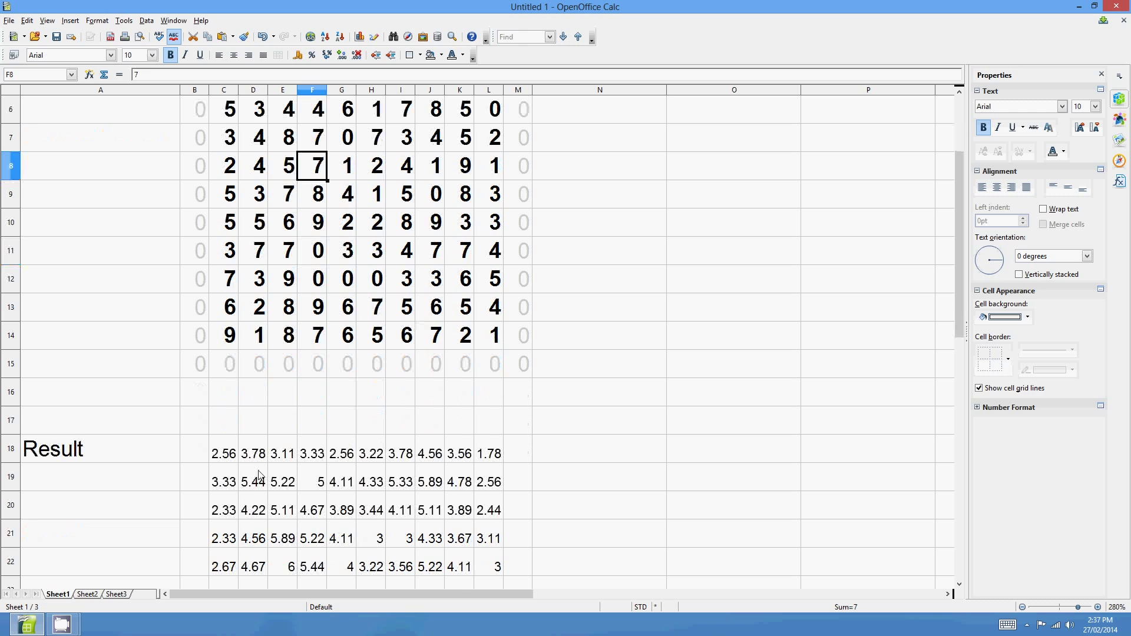
pyautogui.click(228, 453)
pyautogui.scroll(1, 306, 462)
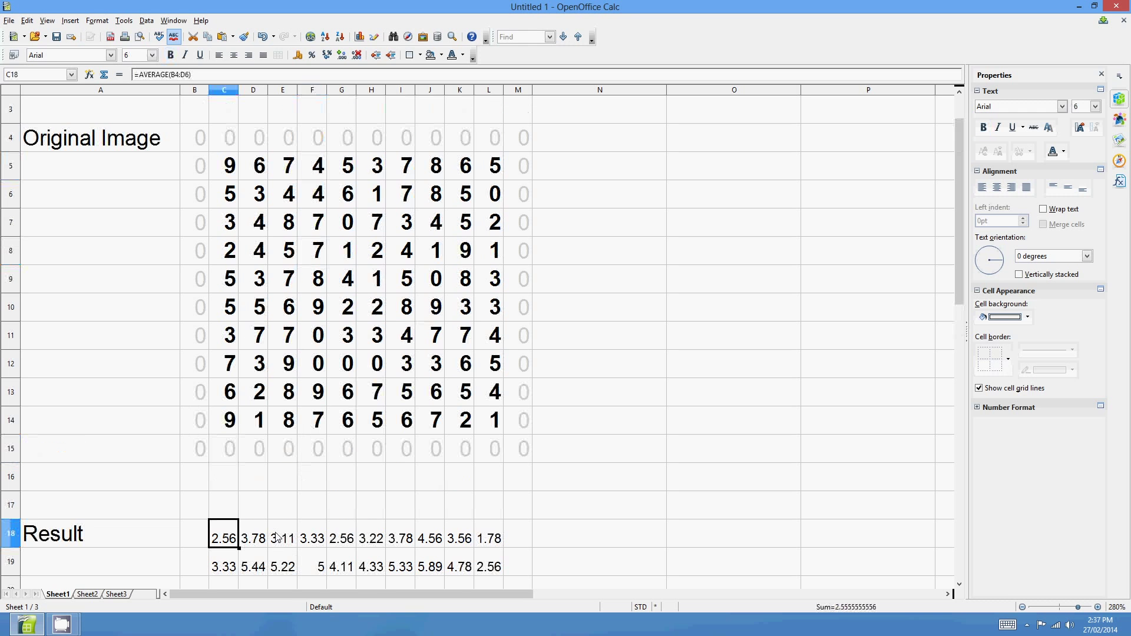
pyautogui.moveTo(201, 138); pyautogui.dragTo(262, 200)
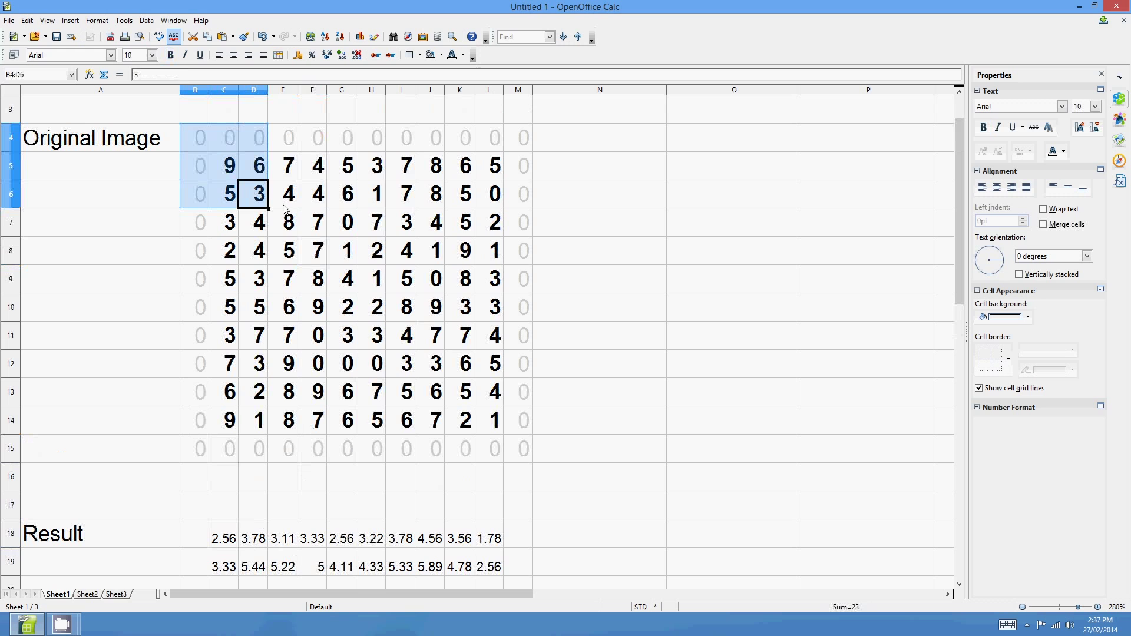
pyautogui.click(229, 170)
pyautogui.moveTo(205, 134); pyautogui.dragTo(246, 187)
pyautogui.click(258, 170)
pyautogui.moveTo(227, 143); pyautogui.dragTo(284, 193)
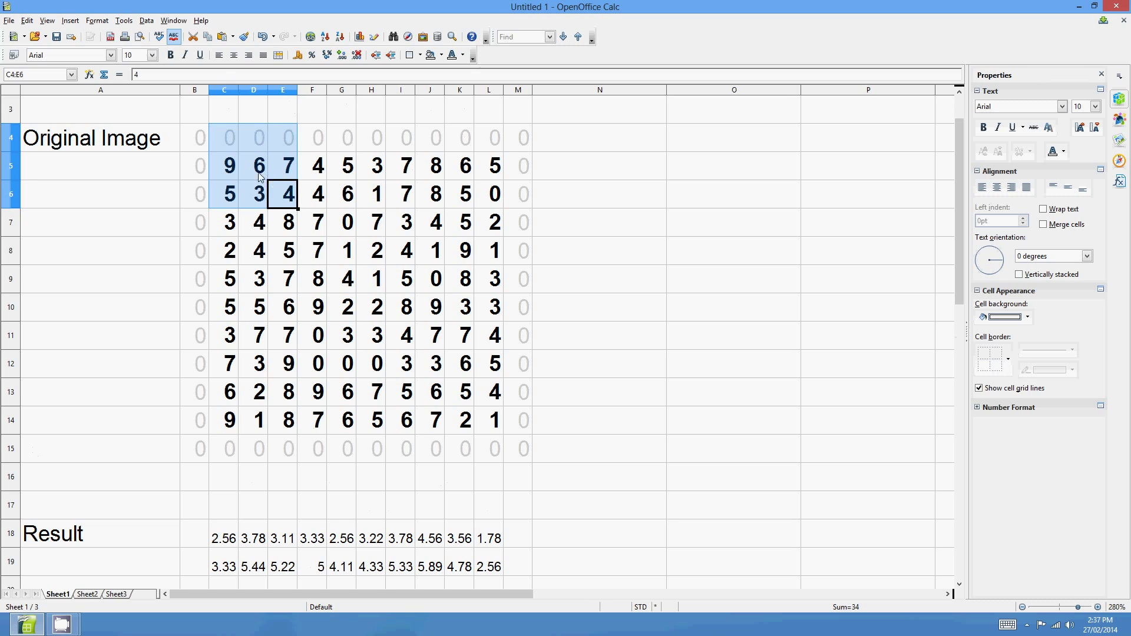
pyautogui.click(400, 287)
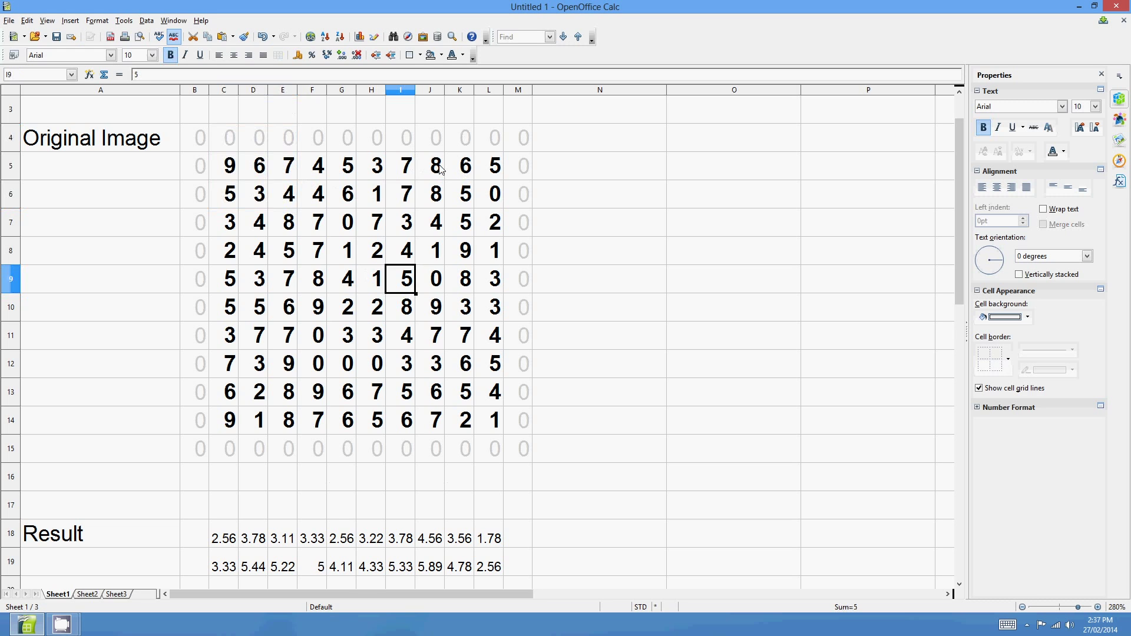
pyautogui.scroll(-5, 440, 175)
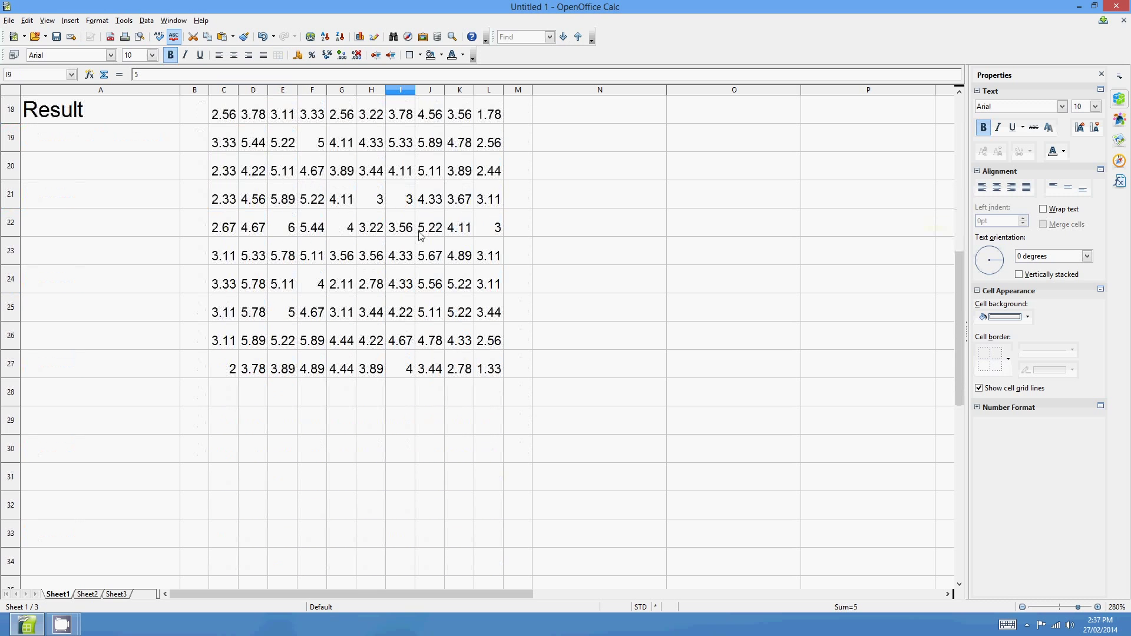
# Step: Type the label 'H Blur' into A30
pyautogui.click(121, 416)
pyautogui.scroll(-1, 136, 391)
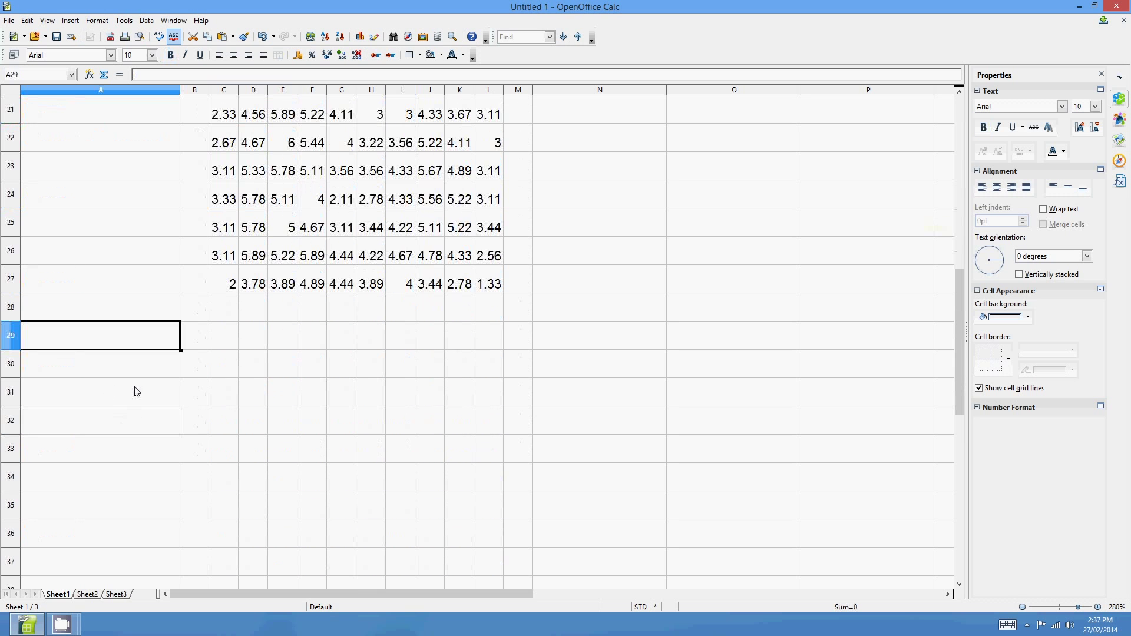
pyautogui.click(138, 375)
pyautogui.write('H Blur')
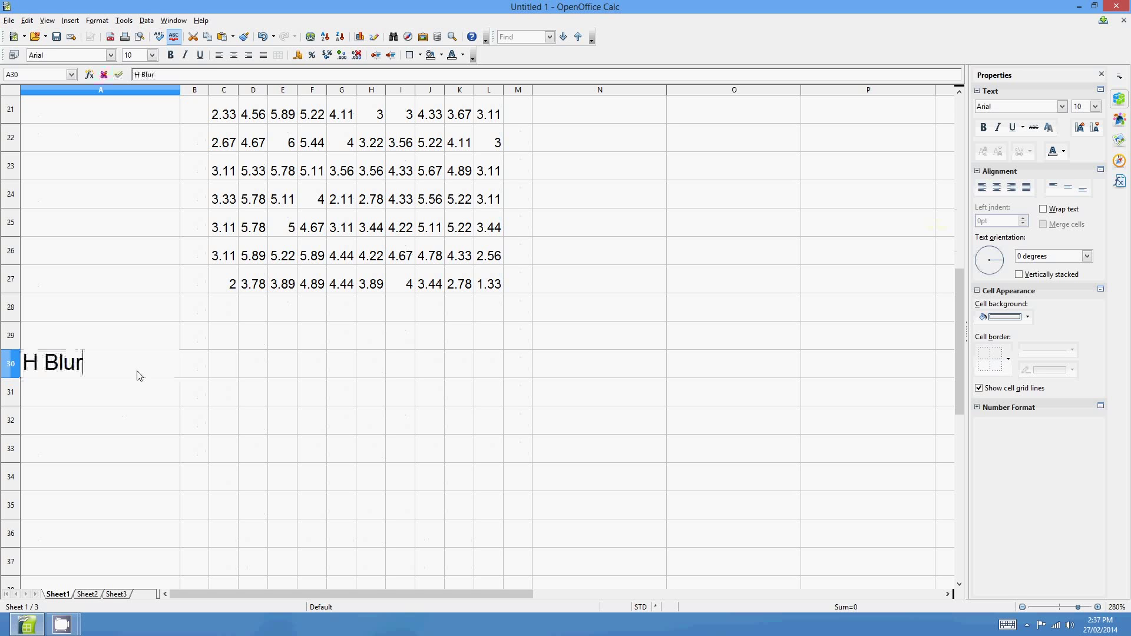
pyautogui.press('Return')
pyautogui.click(138, 375)
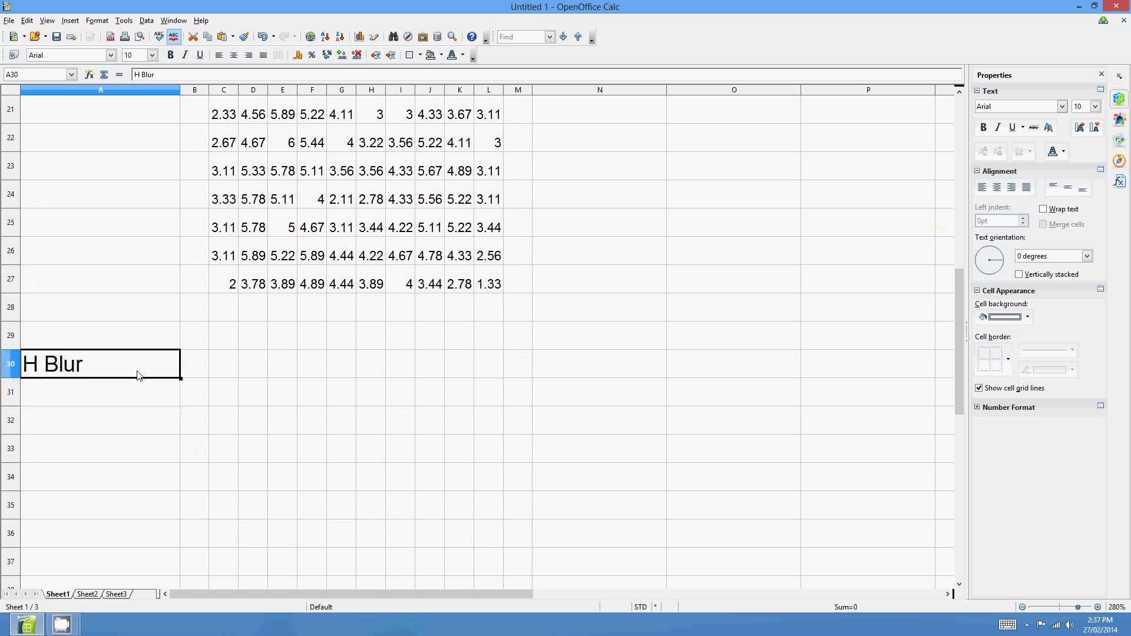
# Step: Highlight the horizontal run B5:D5 centred on C5 as the H Blur window
pyautogui.click(229, 374)
pyautogui.scroll(3, 307, 360)
pyautogui.scroll(4, 309, 357)
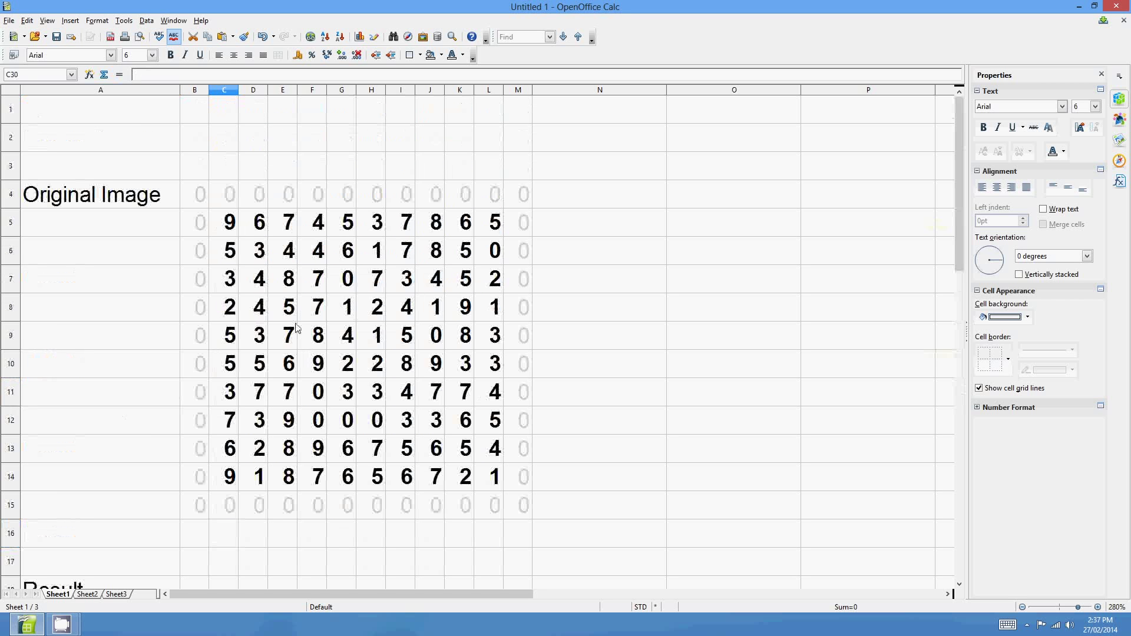
pyautogui.scroll(-1, 271, 250)
pyautogui.scroll(1, 262, 253)
pyautogui.moveTo(201, 227); pyautogui.dragTo(259, 232)
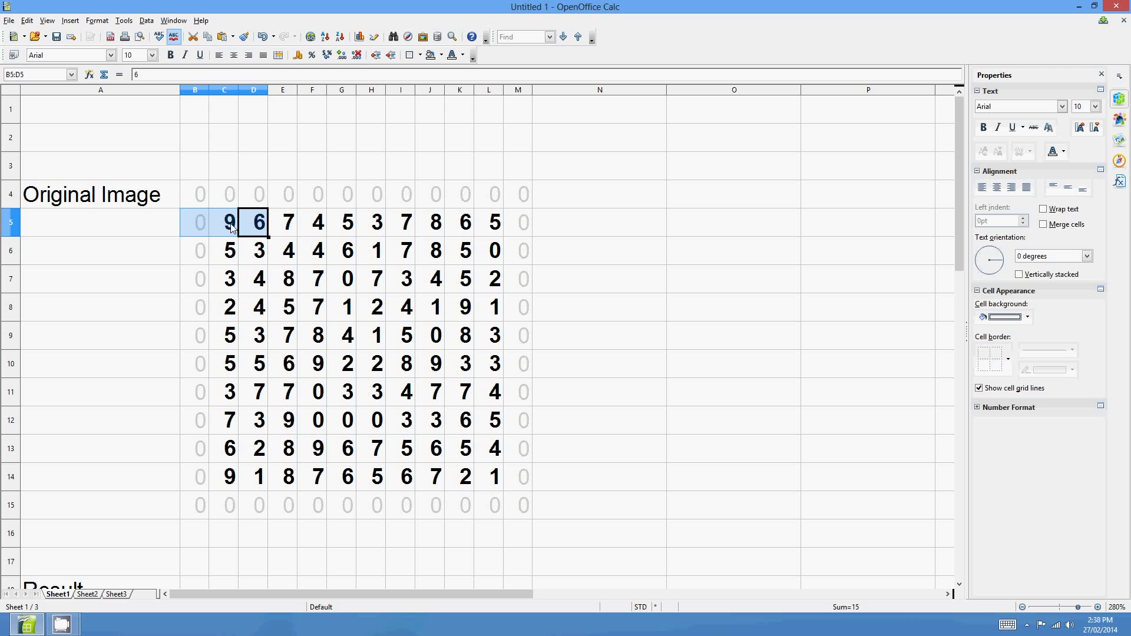
pyautogui.click(231, 223)
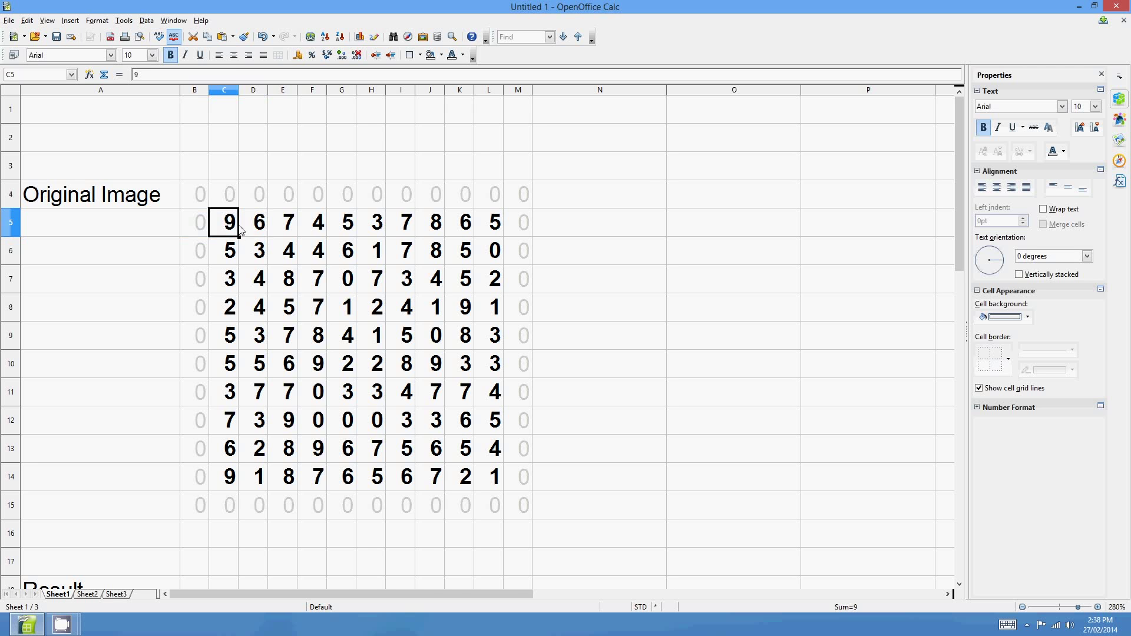
pyautogui.scroll(-6, 247, 245)
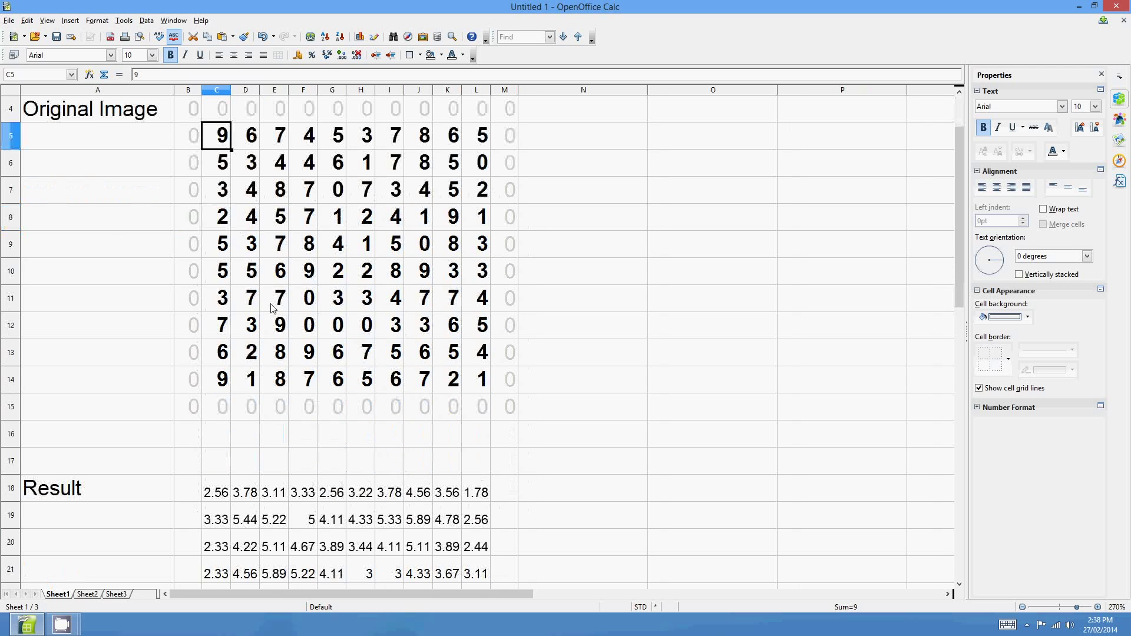
# Step: Enter =AVERAGE(B5:D5) in C30, giving 5
pyautogui.click(212, 411)
pyautogui.write('=')
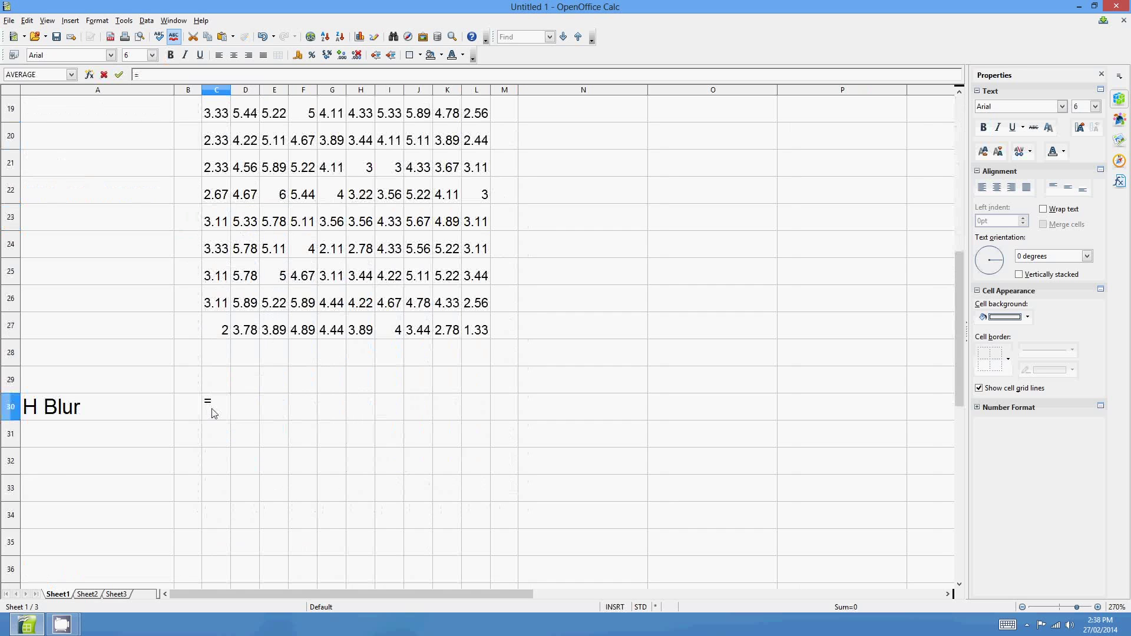
pyautogui.write('Average(')
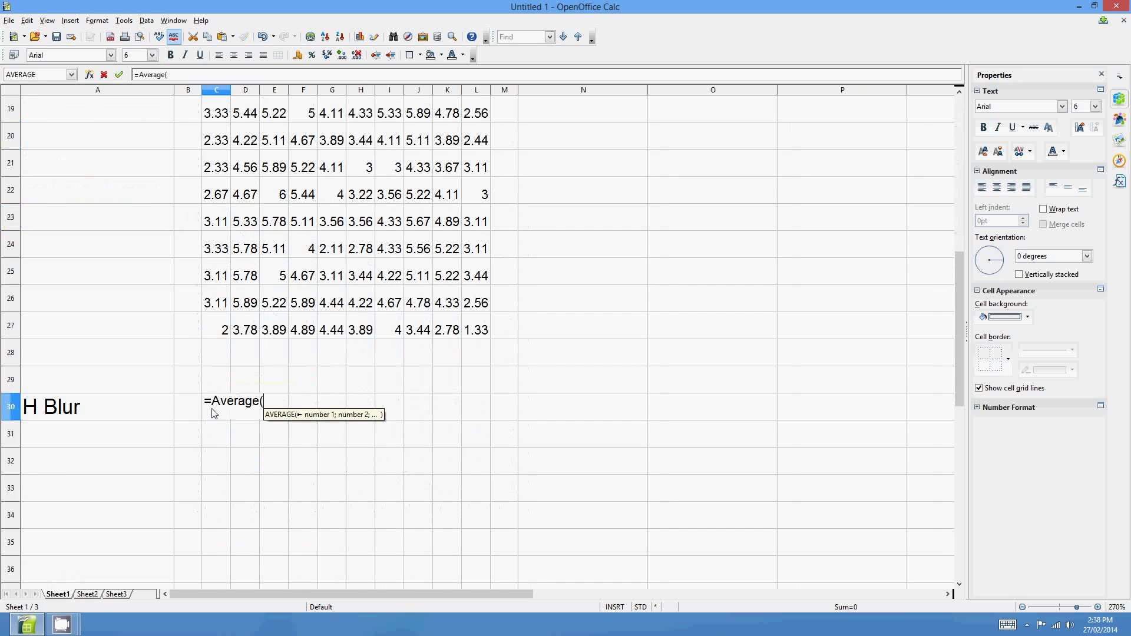
pyautogui.scroll(6, 271, 212)
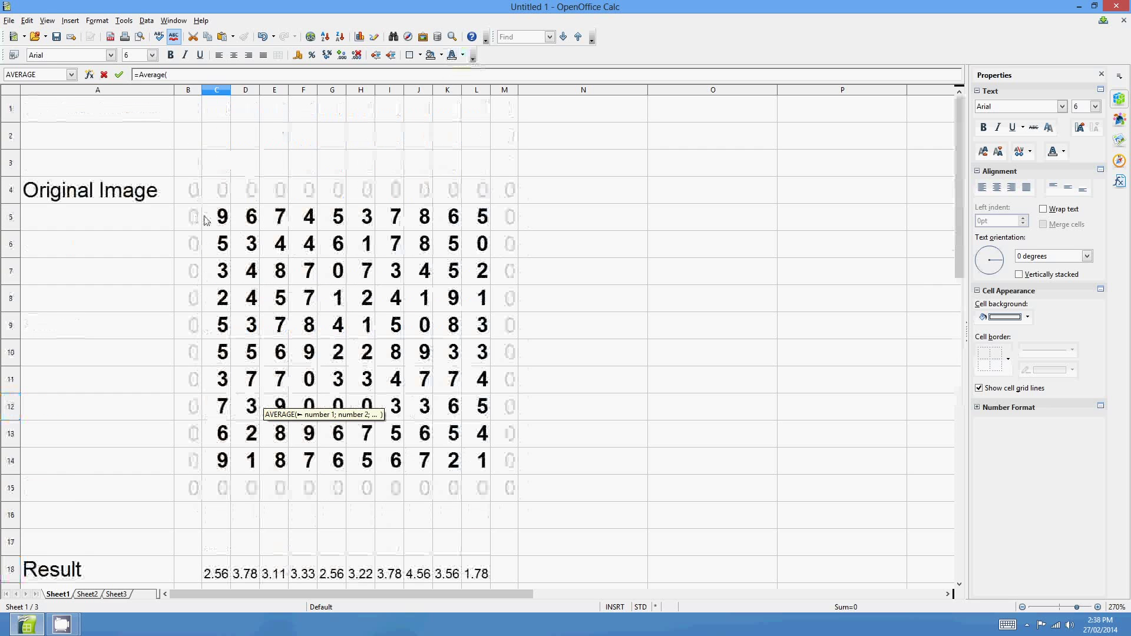
pyautogui.moveTo(190, 217); pyautogui.dragTo(250, 219)
pyautogui.press('Return')
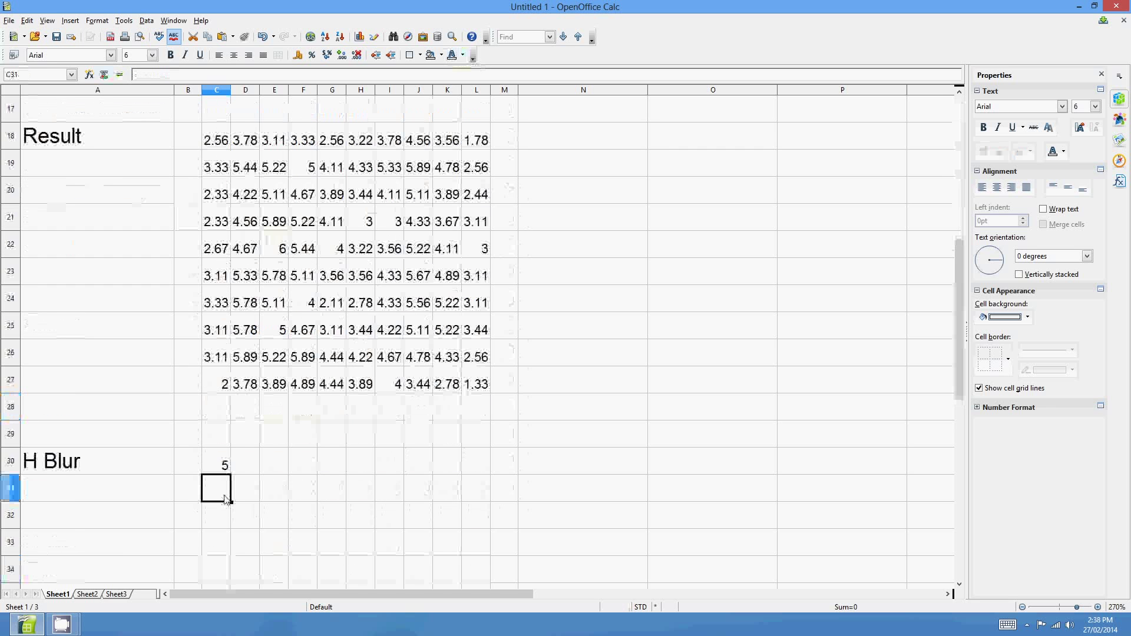
pyautogui.click(219, 469)
# Step: Highlight the sliding three-cell windows C5:E5 and D5:F5
pyautogui.scroll(5, 252, 189)
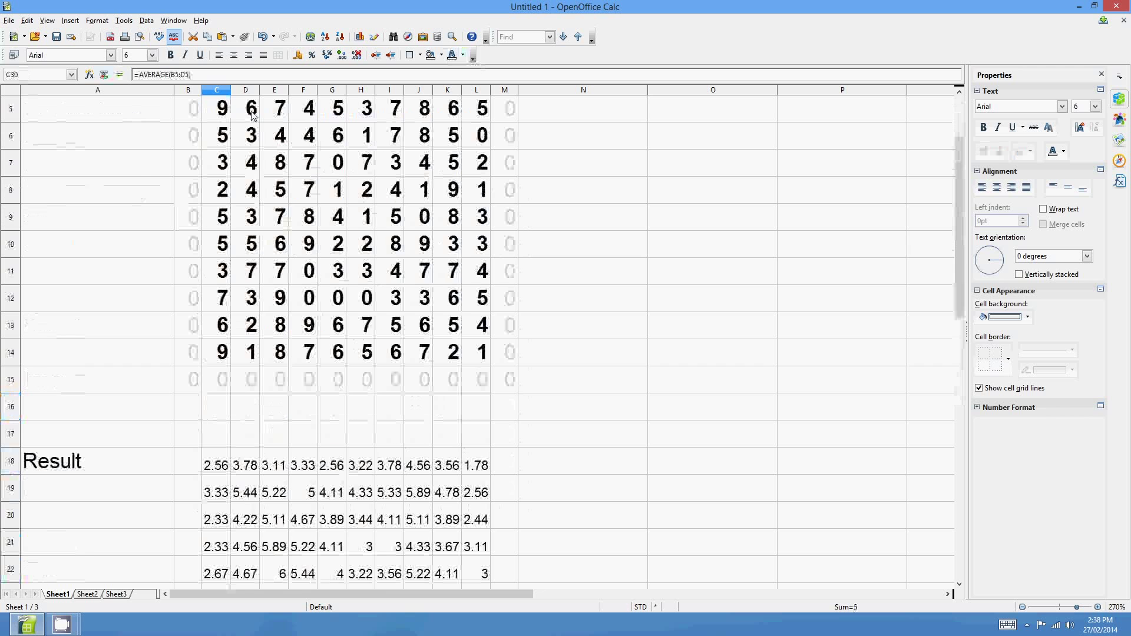
pyautogui.click(252, 188)
pyautogui.moveTo(221, 190); pyautogui.dragTo(281, 194)
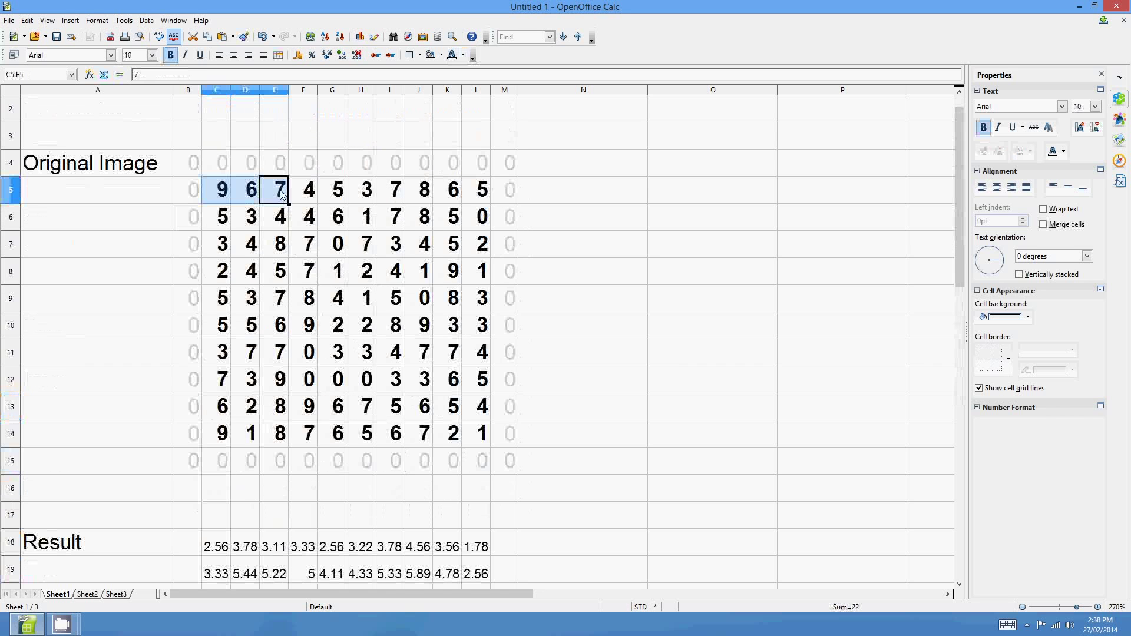
pyautogui.click(282, 193)
pyautogui.moveTo(254, 198); pyautogui.dragTo(302, 197)
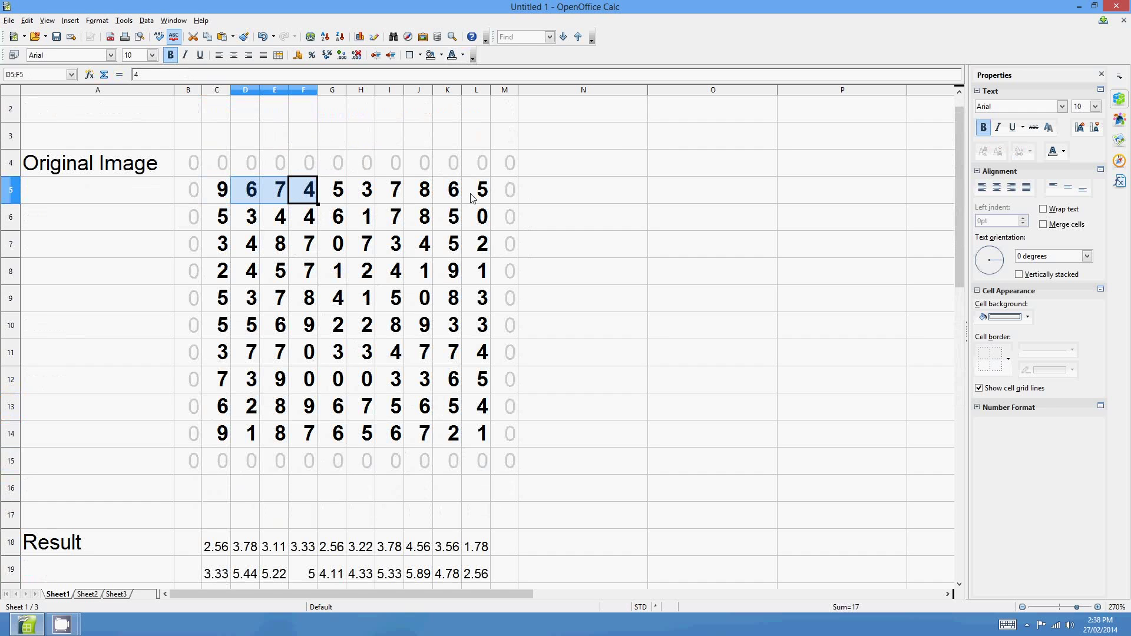
# Step: Copy the C30 average across and down to fill C30:L39
pyautogui.scroll(-6, 483, 439)
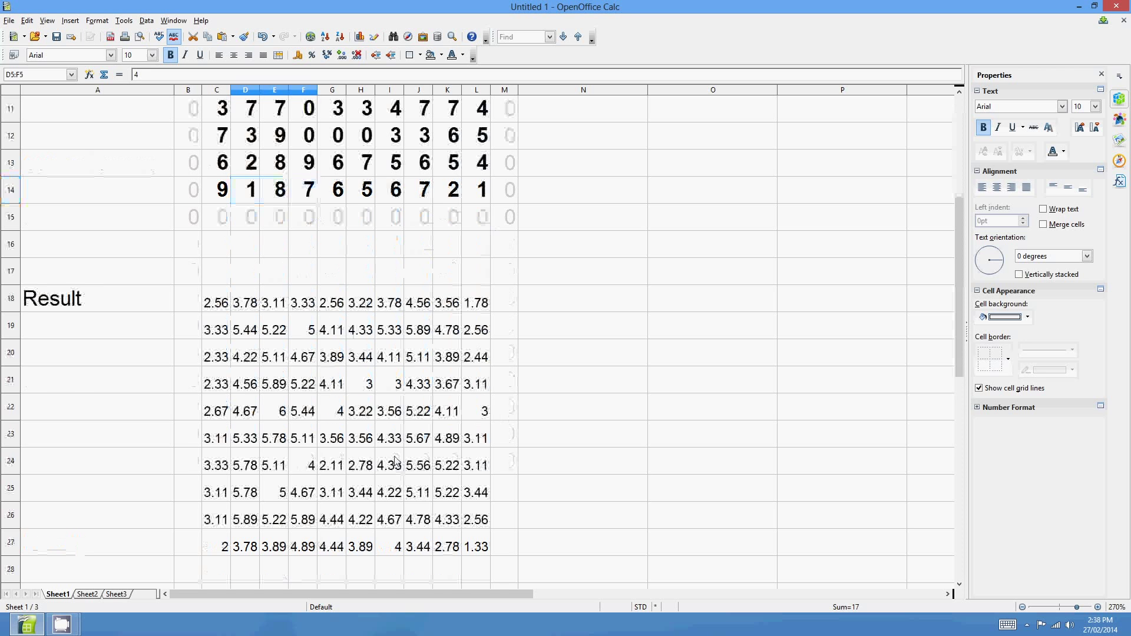
pyautogui.scroll(-1, 391, 441)
pyautogui.click(226, 303)
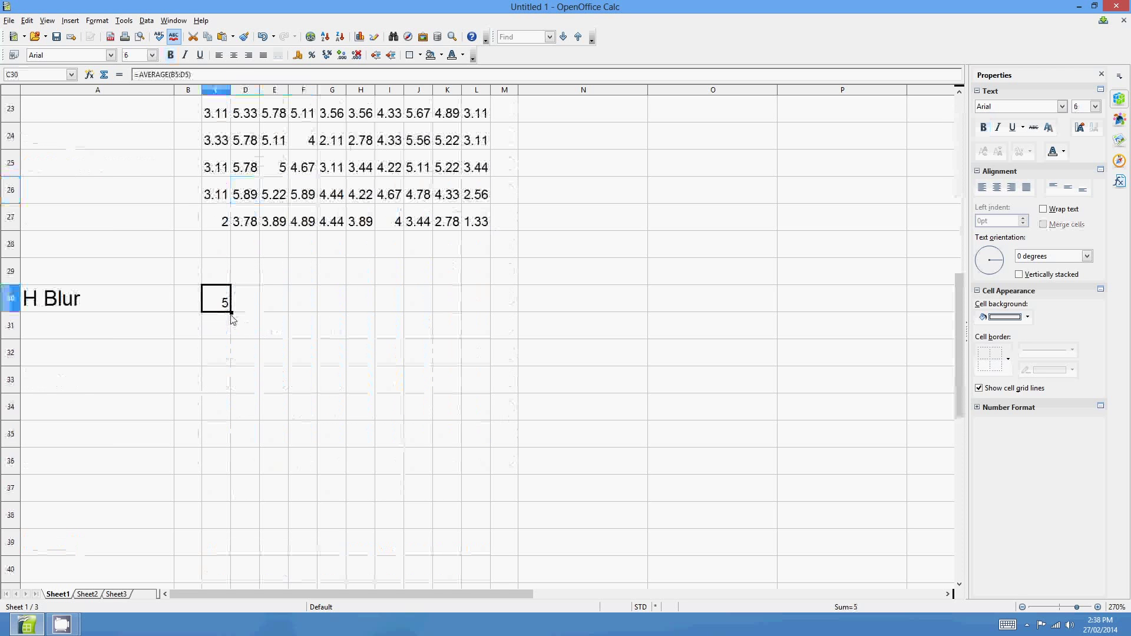
pyautogui.moveTo(230, 313); pyautogui.dragTo(489, 549)
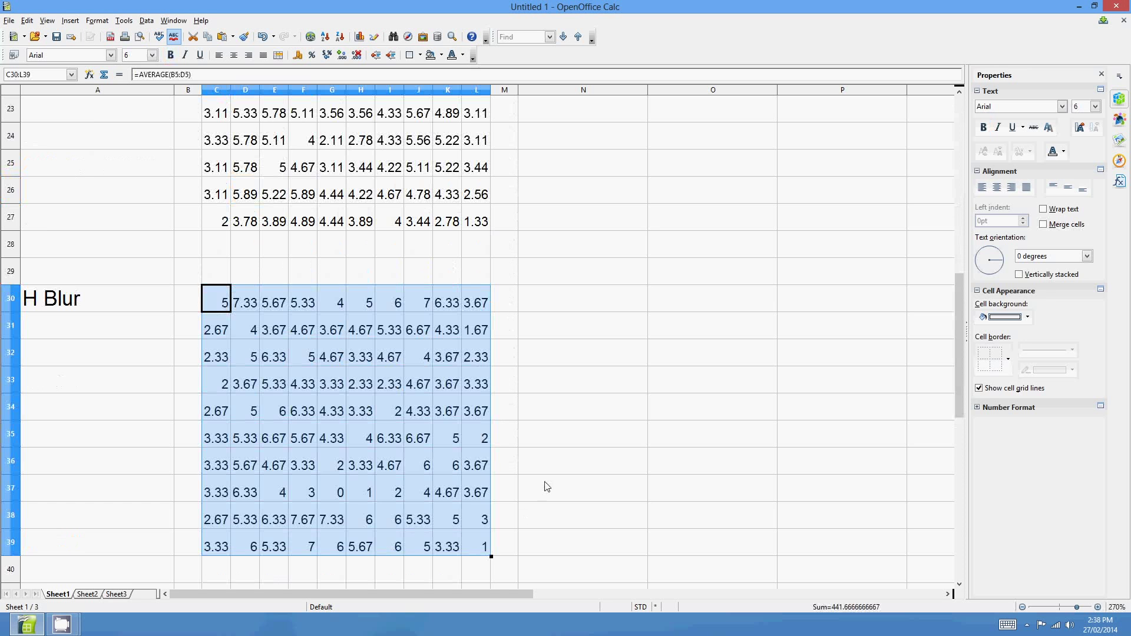
pyautogui.click(402, 377)
pyautogui.click(357, 360)
pyautogui.scroll(-1, 262, 421)
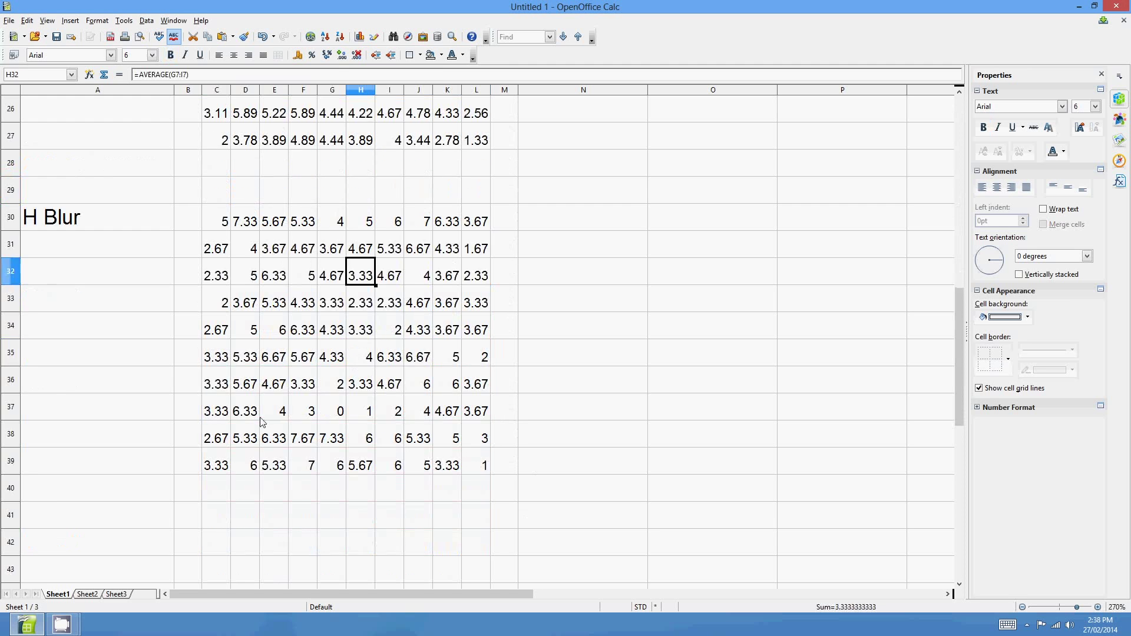
pyautogui.scroll(3, 321, 383)
pyautogui.scroll(-1, 230, 395)
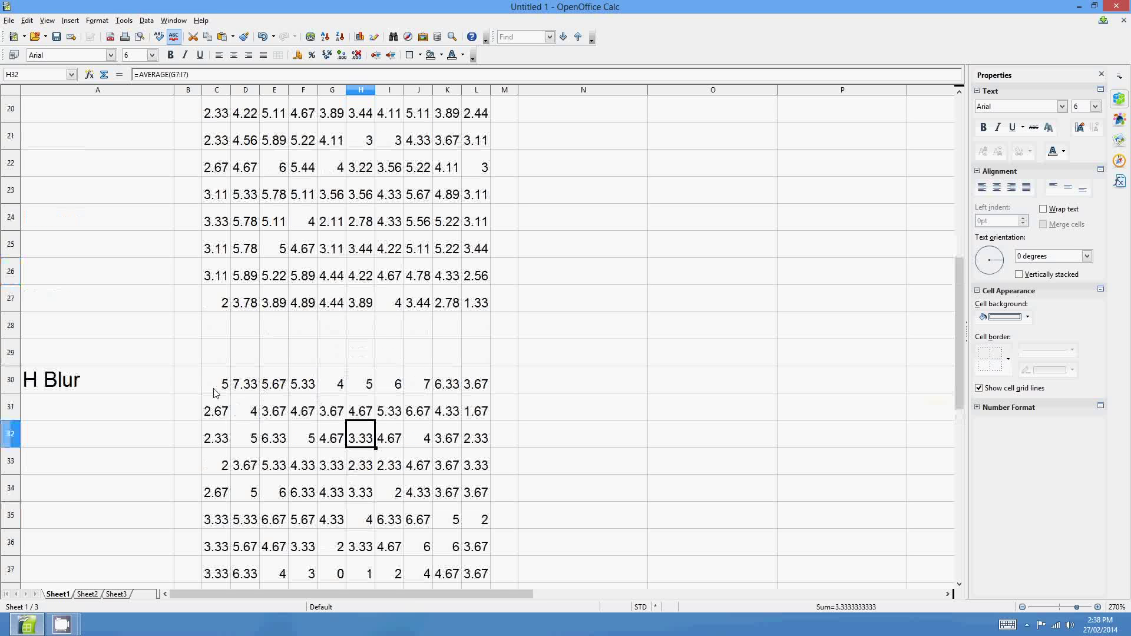
pyautogui.scroll(6, 324, 409)
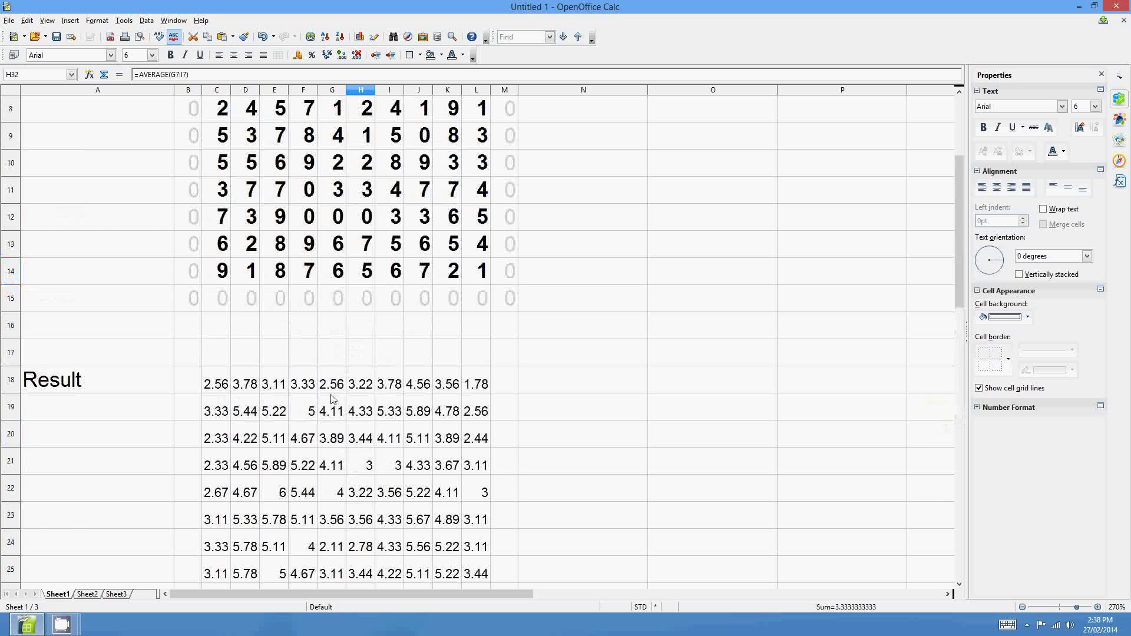
pyautogui.moveTo(194, 163); pyautogui.dragTo(252, 221)
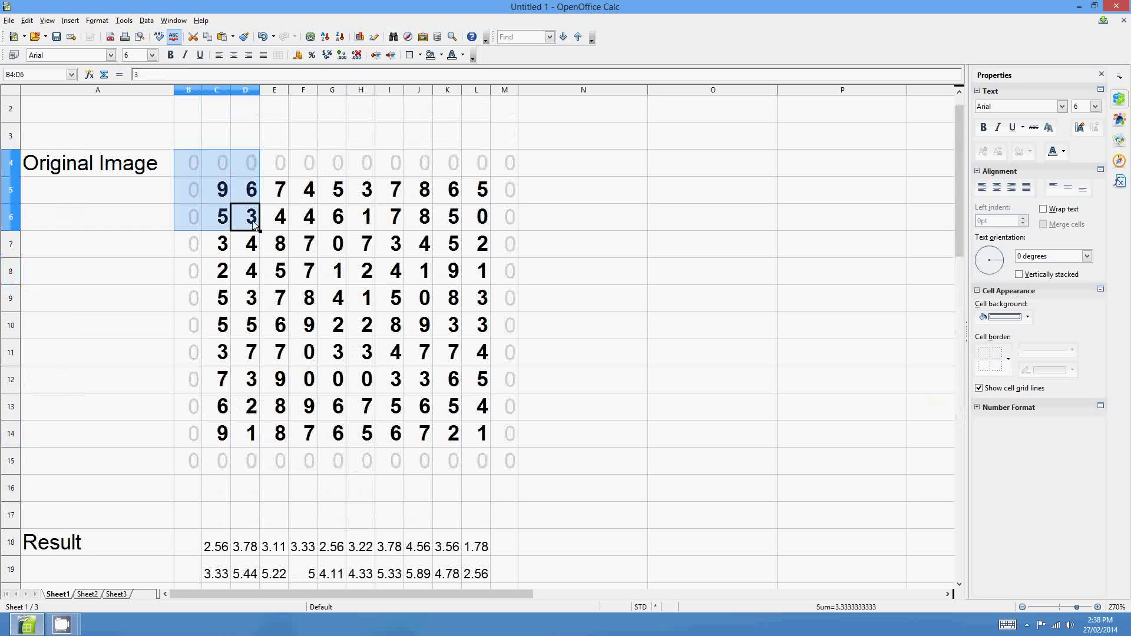
pyautogui.moveTo(217, 163); pyautogui.dragTo(280, 217)
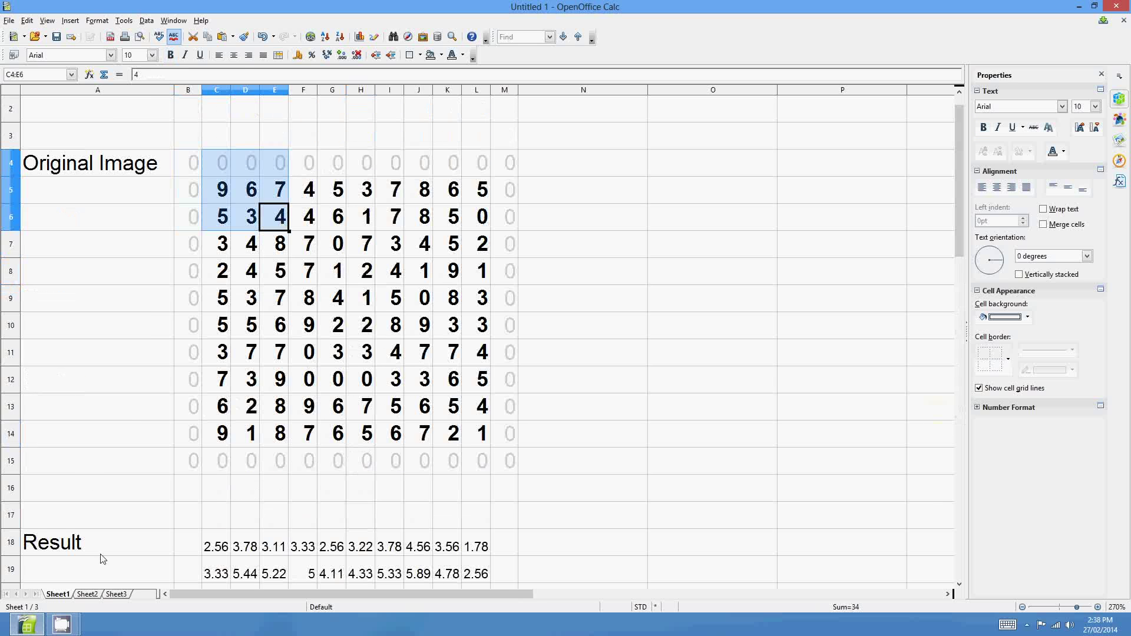
pyautogui.click(267, 217)
pyautogui.moveTo(194, 189); pyautogui.dragTo(254, 193)
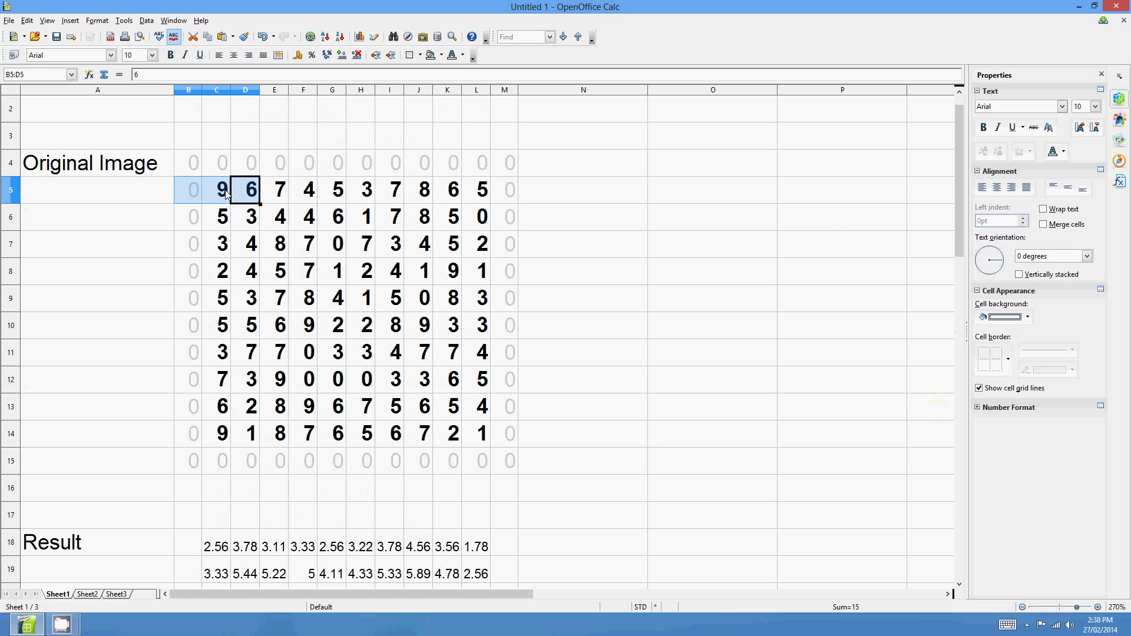
pyautogui.moveTo(193, 190); pyautogui.dragTo(251, 191)
pyautogui.click(252, 194)
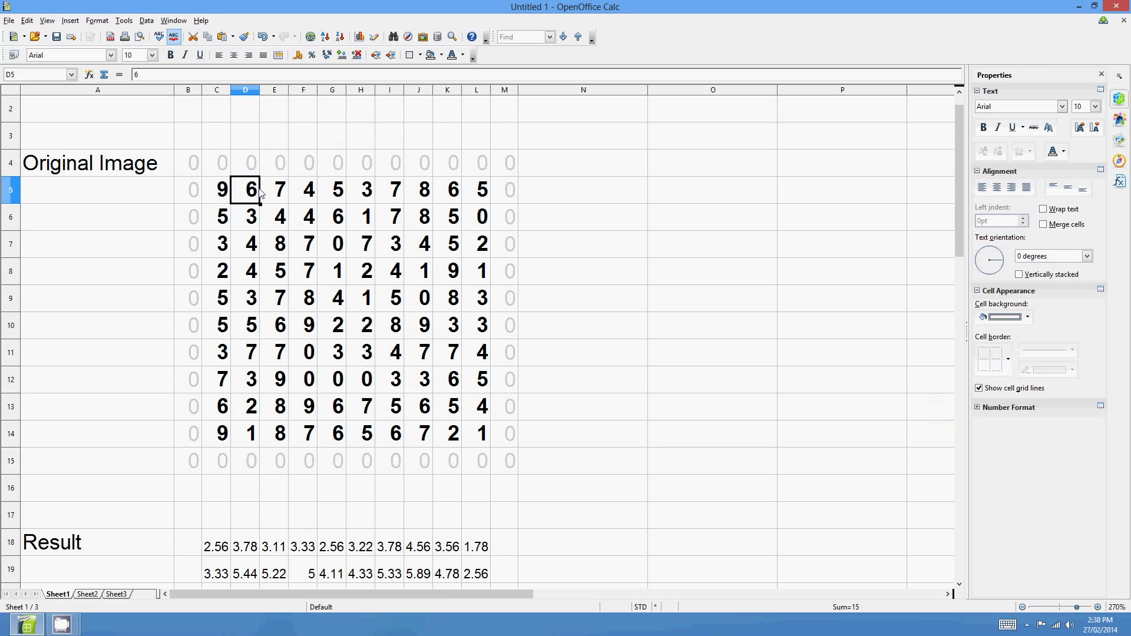
pyautogui.moveTo(227, 200); pyautogui.dragTo(274, 197)
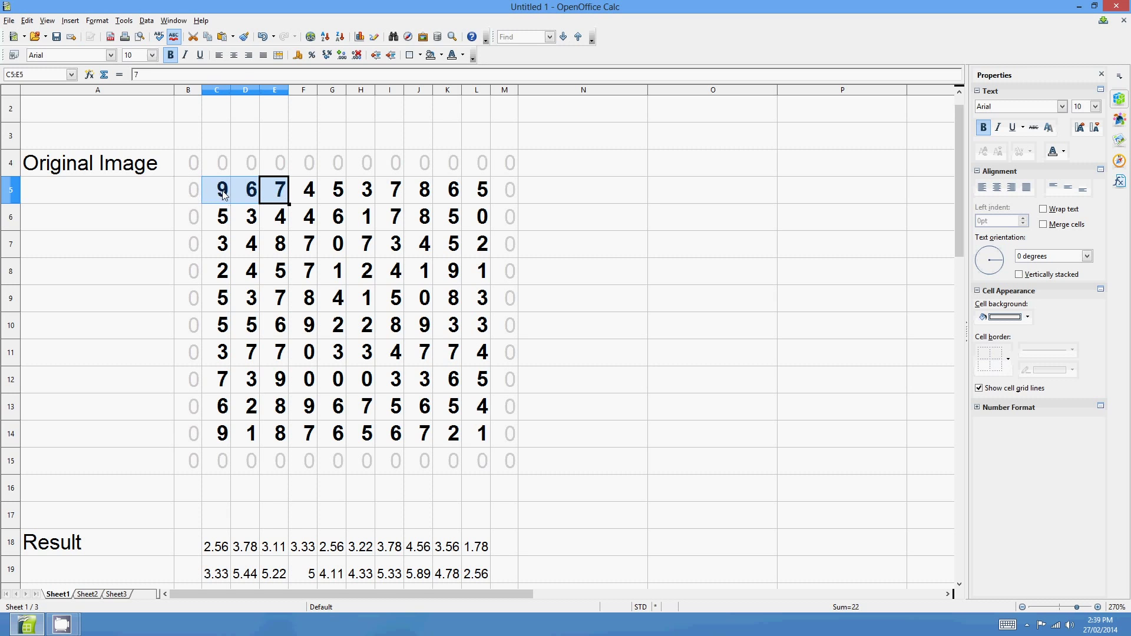
pyautogui.moveTo(234, 194); pyautogui.dragTo(306, 194)
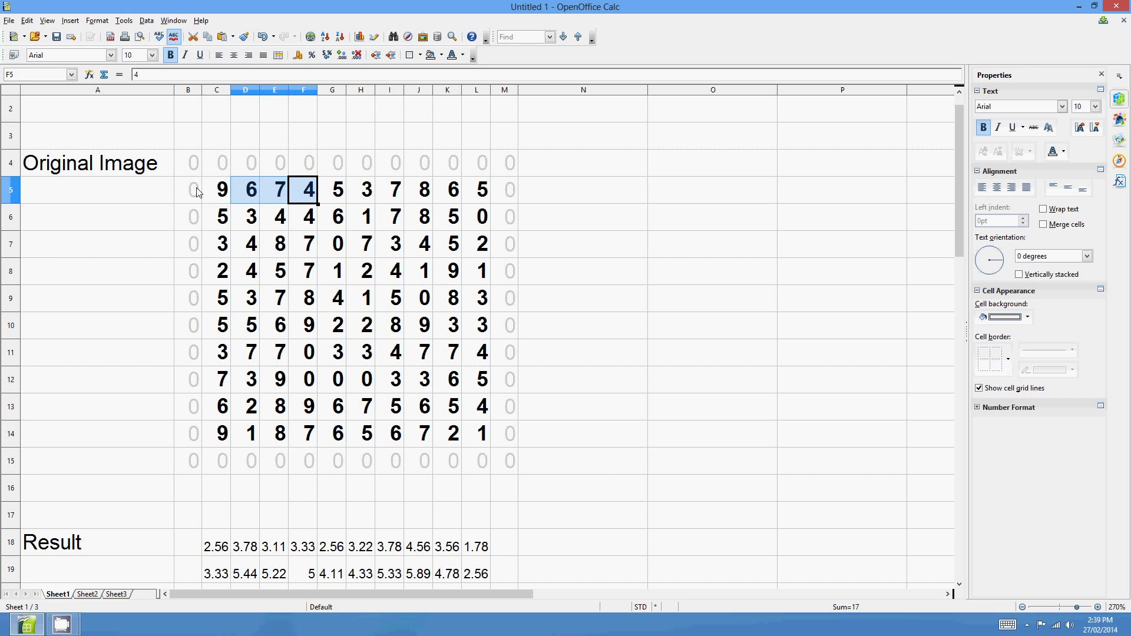
pyautogui.moveTo(194, 190); pyautogui.dragTo(251, 192)
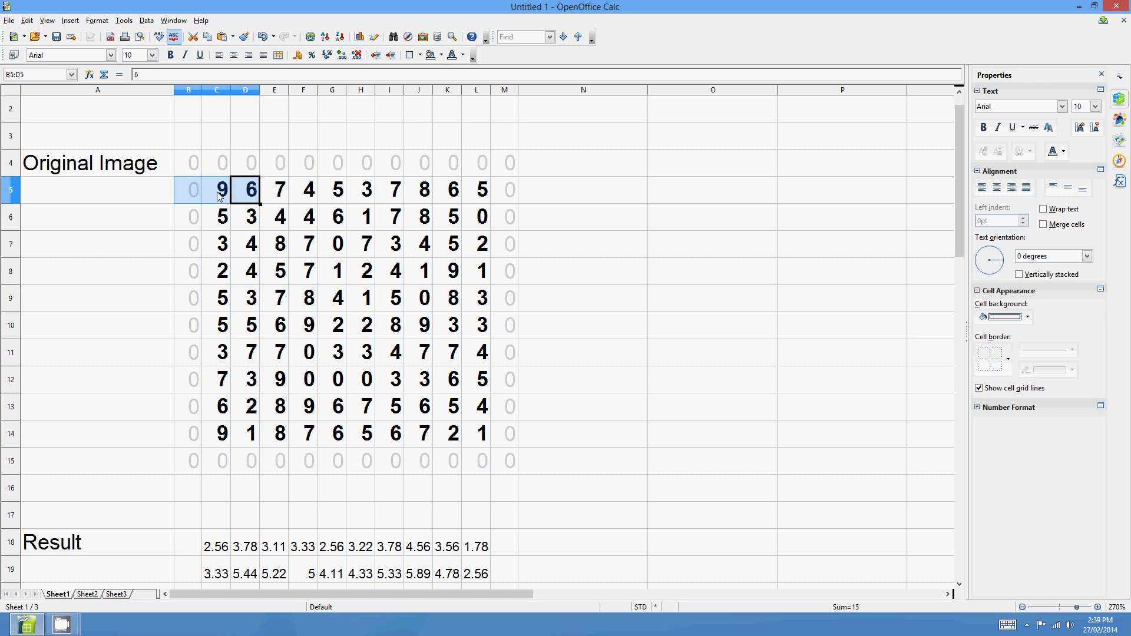
pyautogui.moveTo(230, 197); pyautogui.dragTo(280, 200)
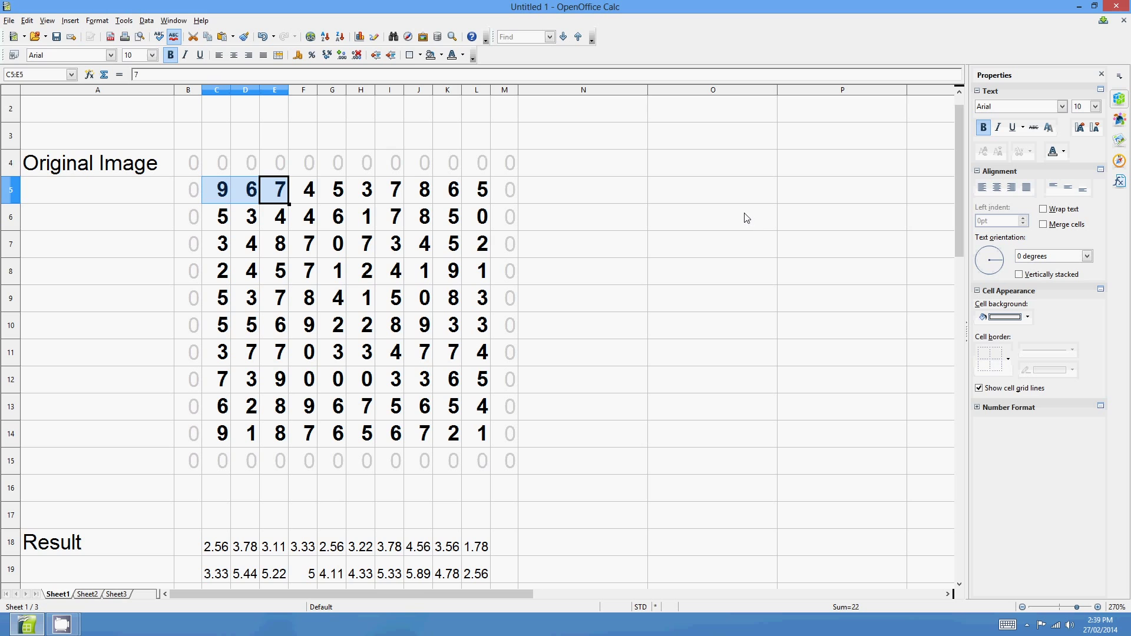
# Step: Review the filled H Blur grid C30:L39, checking values such as K30
pyautogui.scroll(-3, 389, 218)
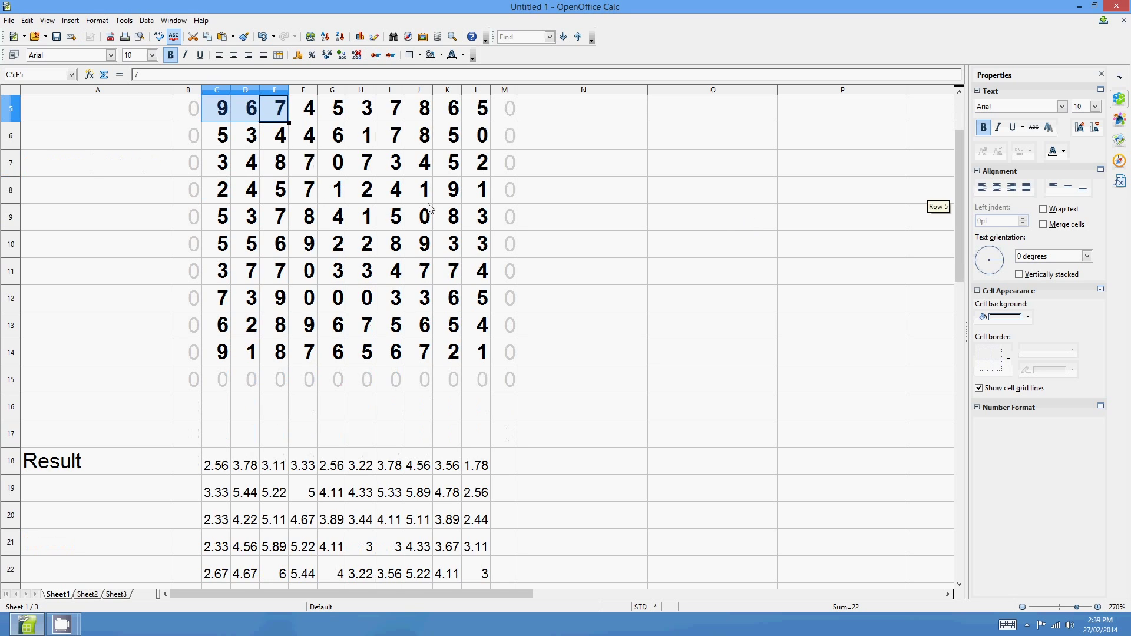
pyautogui.scroll(-5, 426, 281)
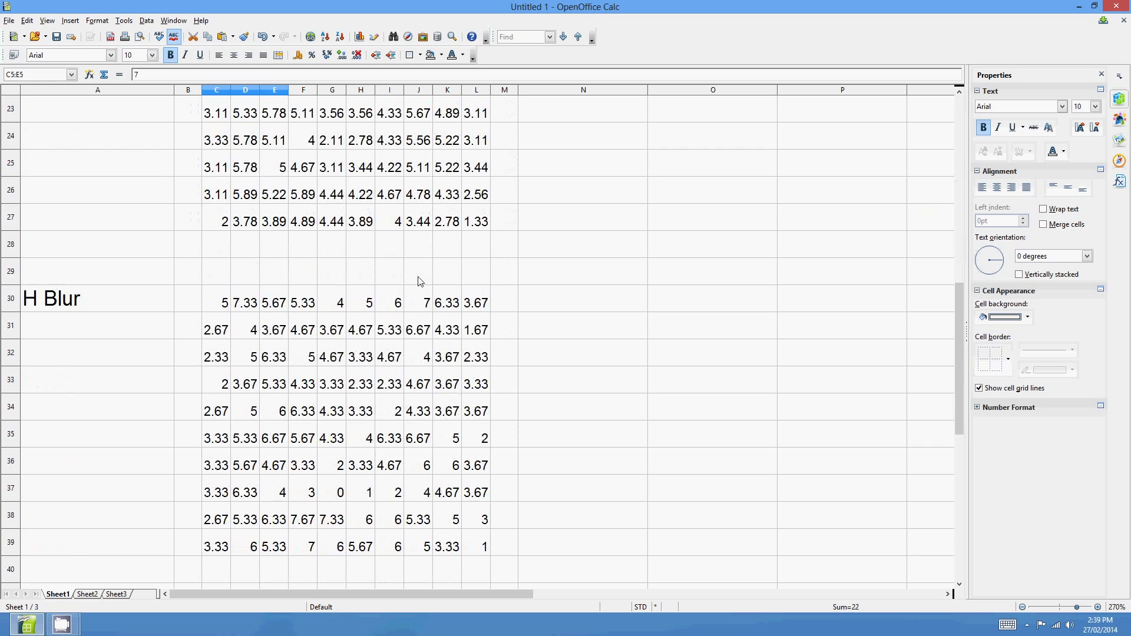
pyautogui.moveTo(215, 223); pyautogui.dragTo(480, 470)
pyautogui.click(448, 228)
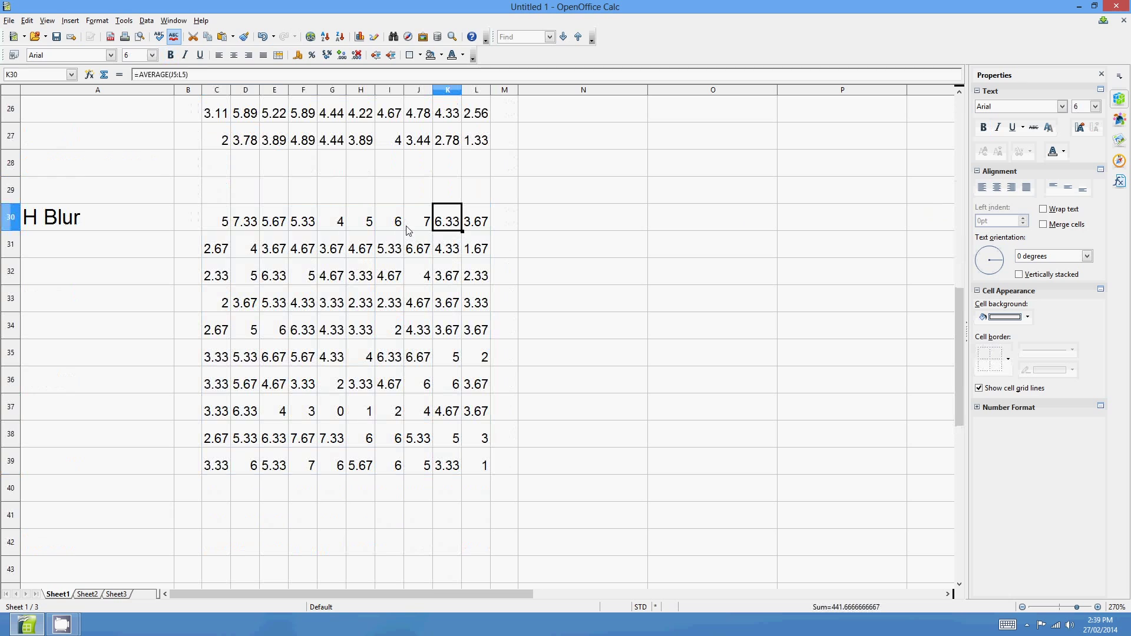
pyautogui.click(196, 201)
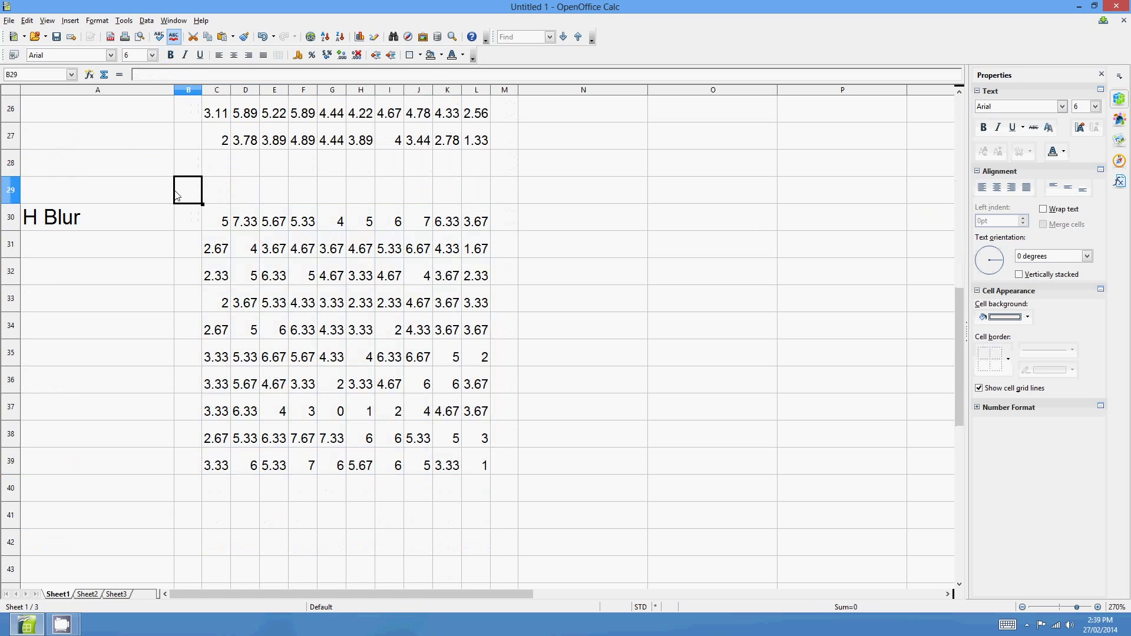
pyautogui.click(204, 211)
# Step: Enter zeros along row 29 above the H Blur grid and down column M
pyautogui.click(182, 192)
pyautogui.write('0\t0\t0\t0\t0')
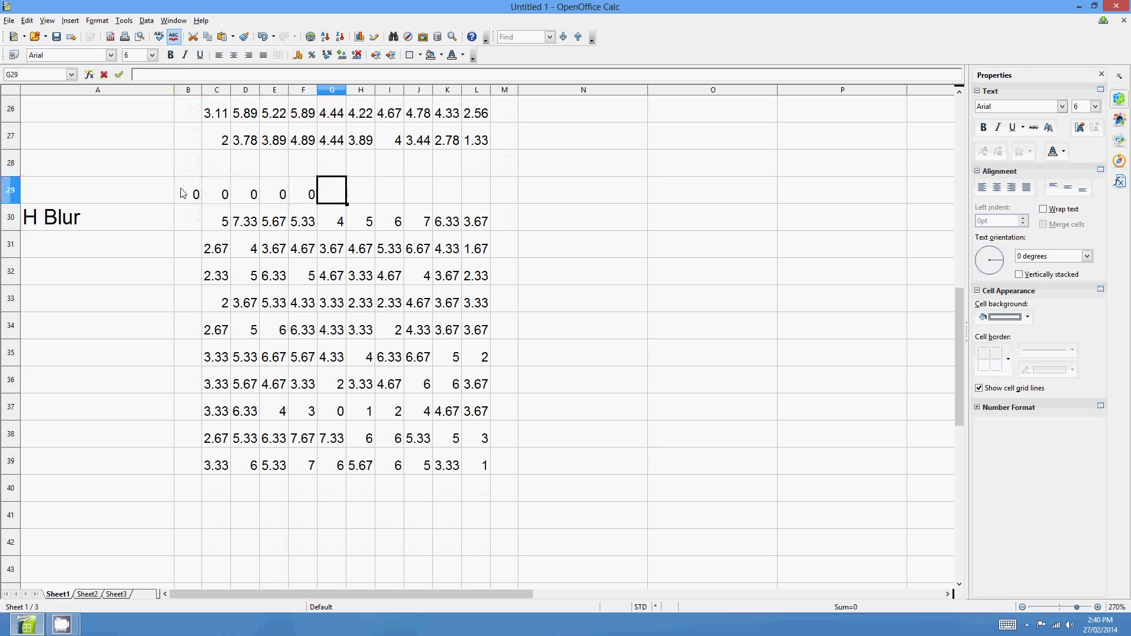
pyautogui.write('\t0\t0\t0\t0\t0\t0\t0')
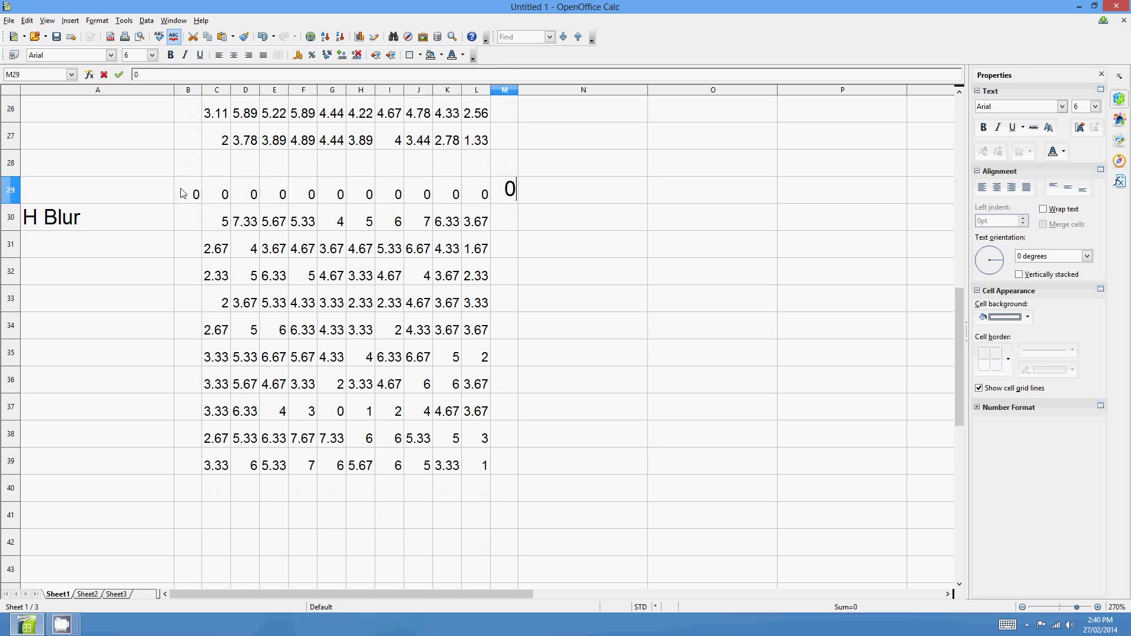
pyautogui.press('Down')
pyautogui.write('0')
pyautogui.press('Down')
pyautogui.write('0 0 0 0 0 0 0 0 0 0')
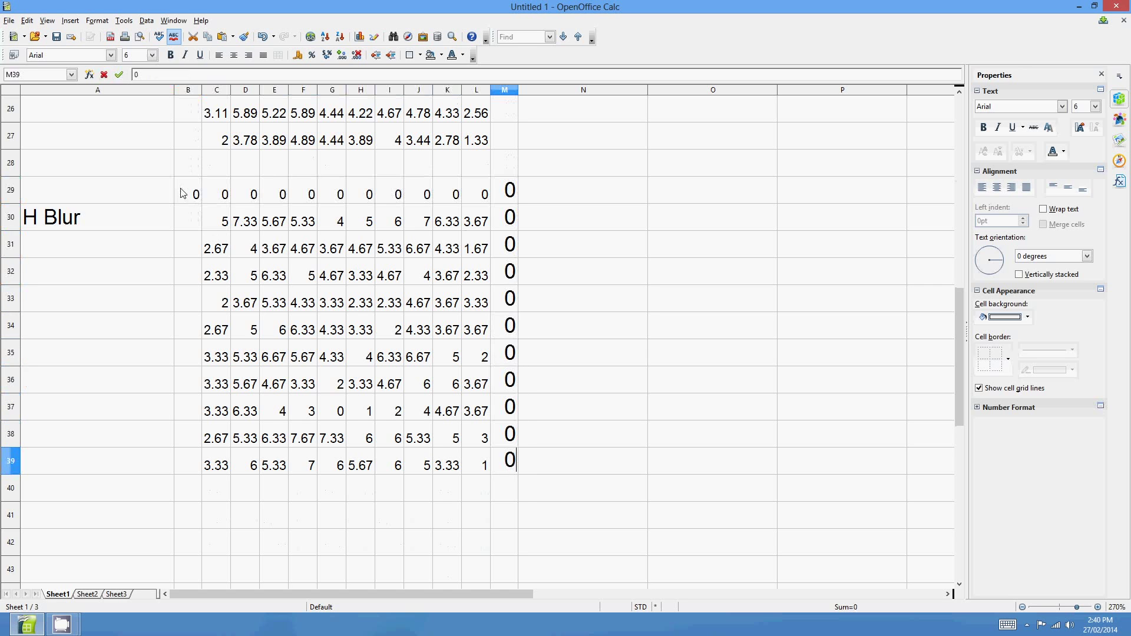
# Step: Complete the zero border along row 40 and up column B around the grid
pyautogui.press('Left')
pyautogui.write('0')
pyautogui.press('Left')
pyautogui.write('0')
pyautogui.press('Left')
pyautogui.write('0')
pyautogui.press('Left')
pyautogui.write('0')
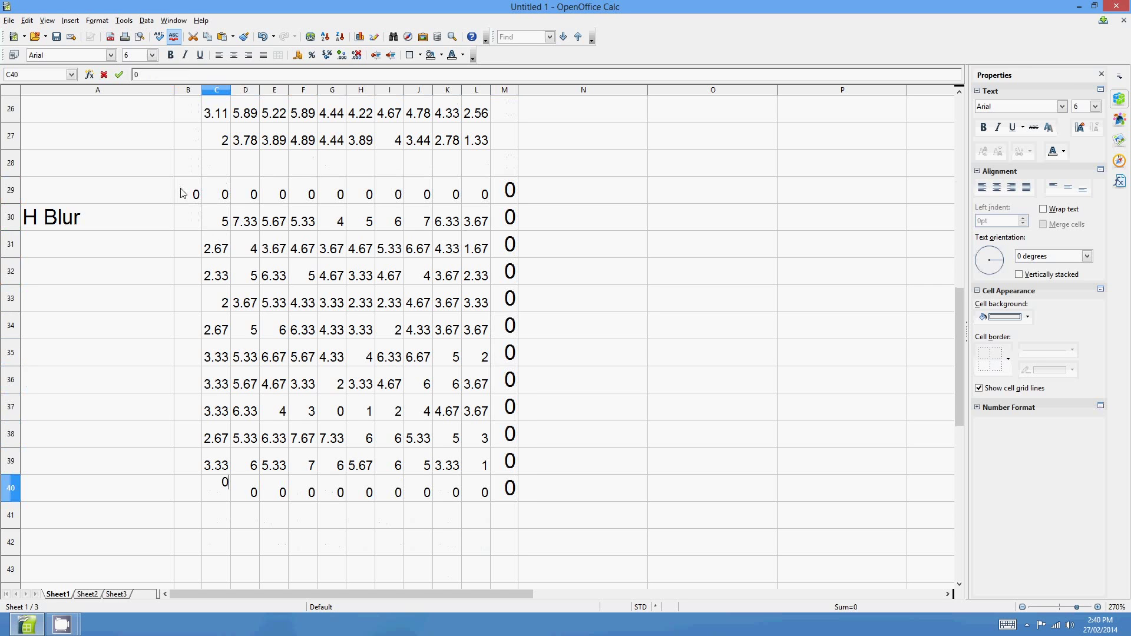
pyautogui.press('Left')
pyautogui.press('Up')
pyautogui.press('0')
pyautogui.press('Up')
pyautogui.press('0')
pyautogui.press('Up')
pyautogui.press('0')
pyautogui.press('Up')
pyautogui.press('0')
pyautogui.press('Up')
pyautogui.press('0')
pyautogui.press('Up')
pyautogui.press('0')
pyautogui.press('Up')
pyautogui.press('0')
pyautogui.press('Up')
pyautogui.press('0')
pyautogui.press('Up')
pyautogui.press('0')
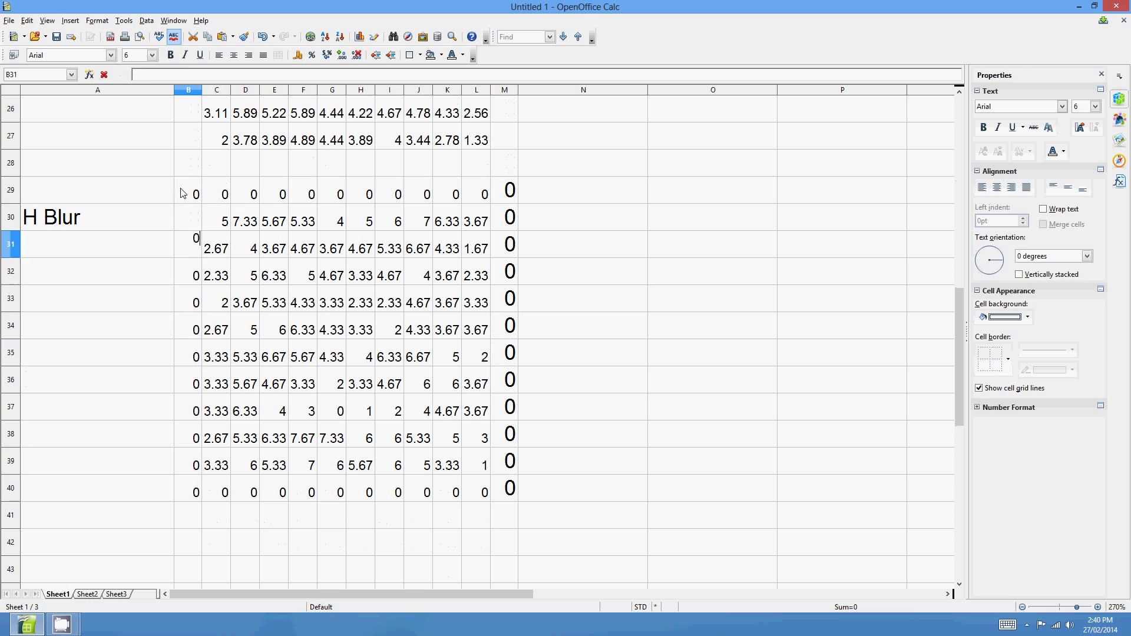
pyautogui.press('Up')
pyautogui.press('0')
pyautogui.press('Return')
# Step: Set the column M zeros to font size 6 to match the grid
pyautogui.moveTo(509, 190); pyautogui.dragTo(506, 569)
pyautogui.click(151, 55)
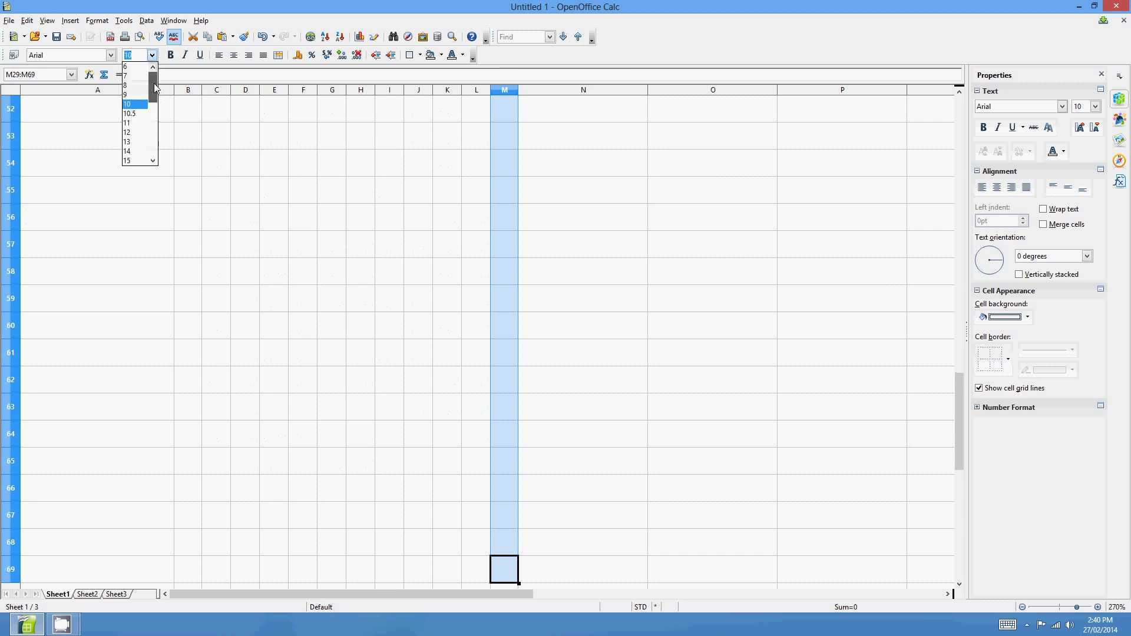
pyautogui.click(135, 67)
pyautogui.click(389, 216)
# Step: Reselect the H Blur label and grid to review the zero-bordered result
pyautogui.scroll(12, 436, 227)
pyautogui.scroll(-3, 436, 226)
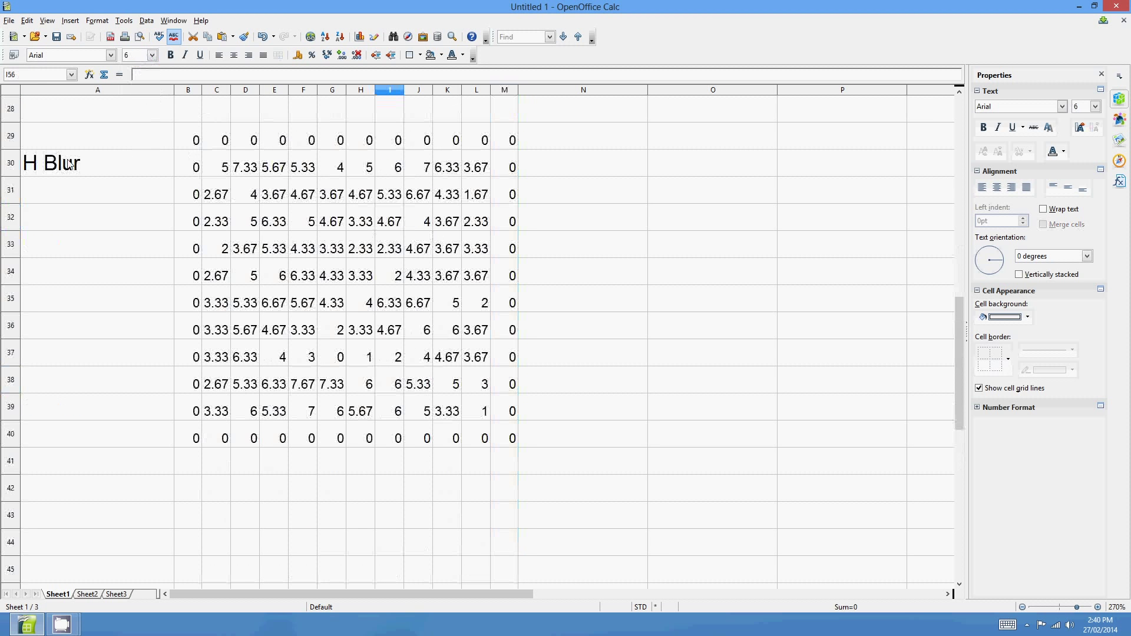
pyautogui.click(69, 164)
pyautogui.scroll(-1, 265, 198)
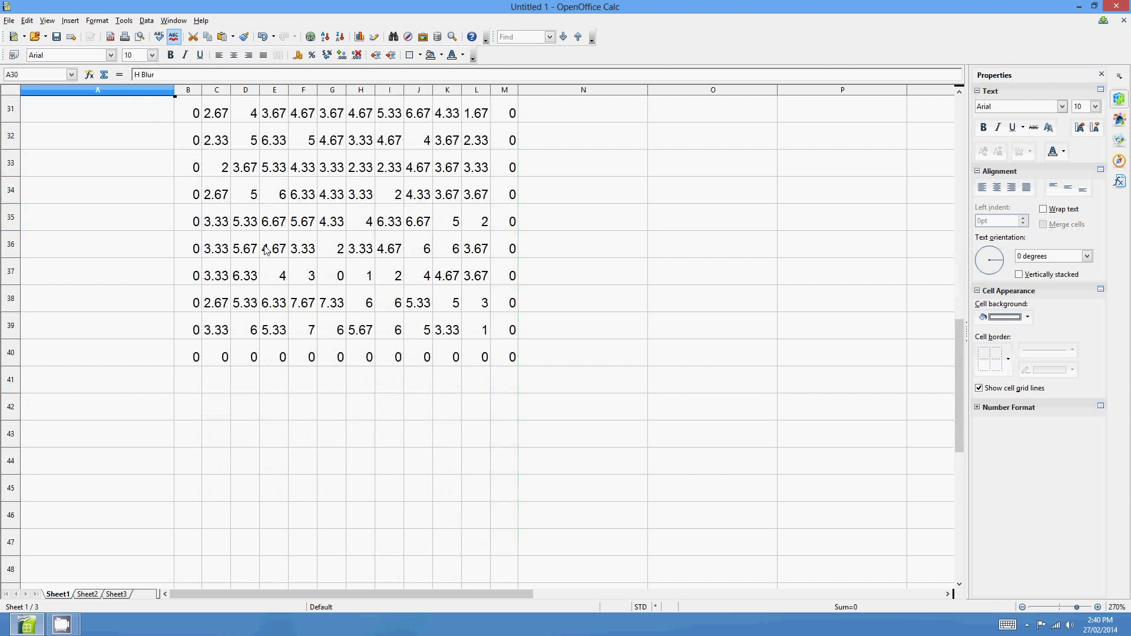
pyautogui.scroll(2, 277, 262)
pyautogui.moveTo(217, 249); pyautogui.dragTo(480, 495)
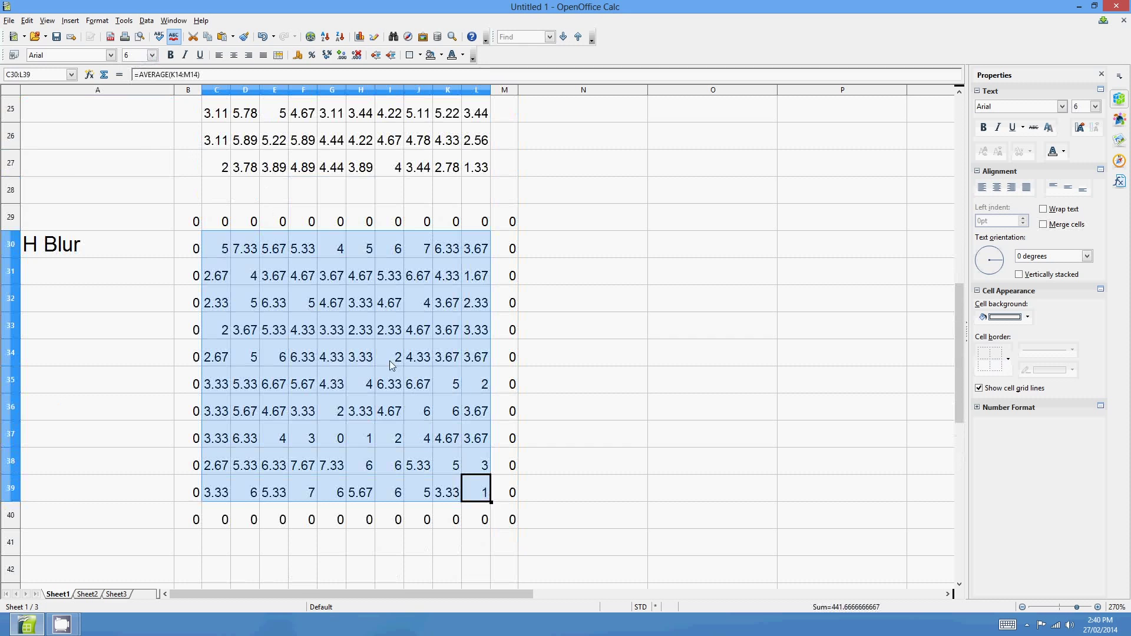
pyautogui.scroll(-2, 318, 348)
# Step: Enter the heading 'V Blur' in cell A43
pyautogui.click(118, 442)
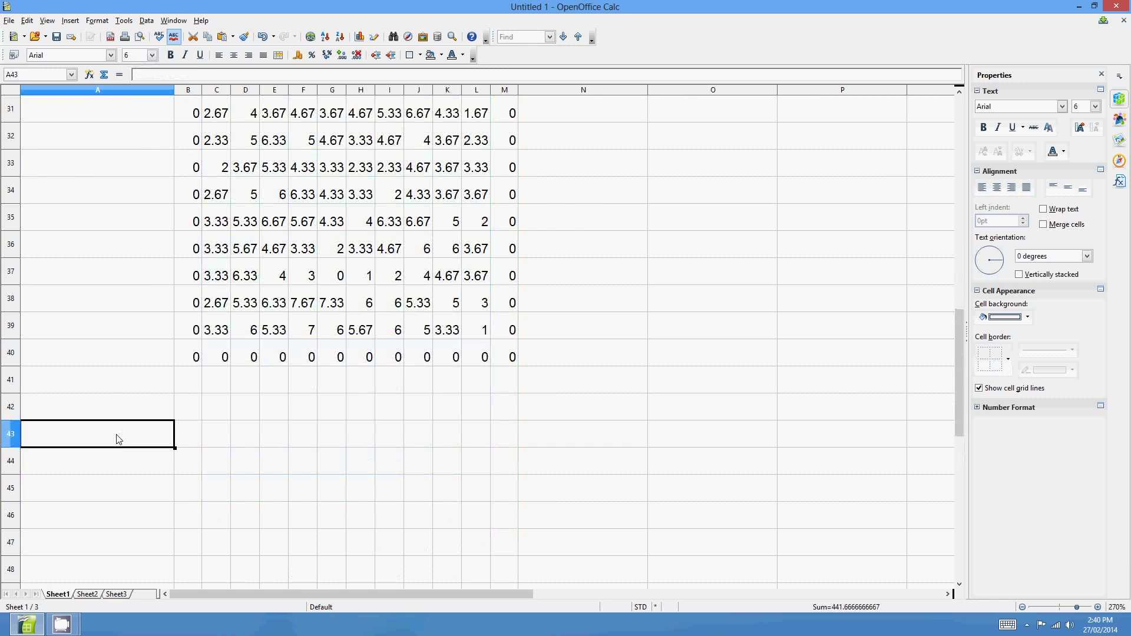
pyautogui.write('V Blur')
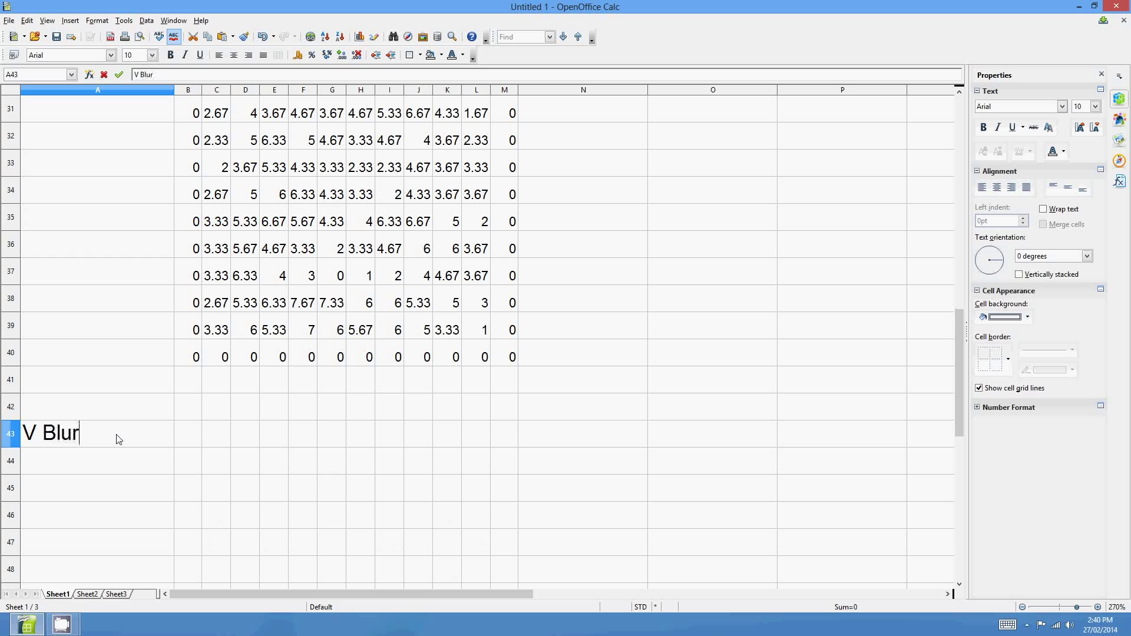
pyautogui.press('Return')
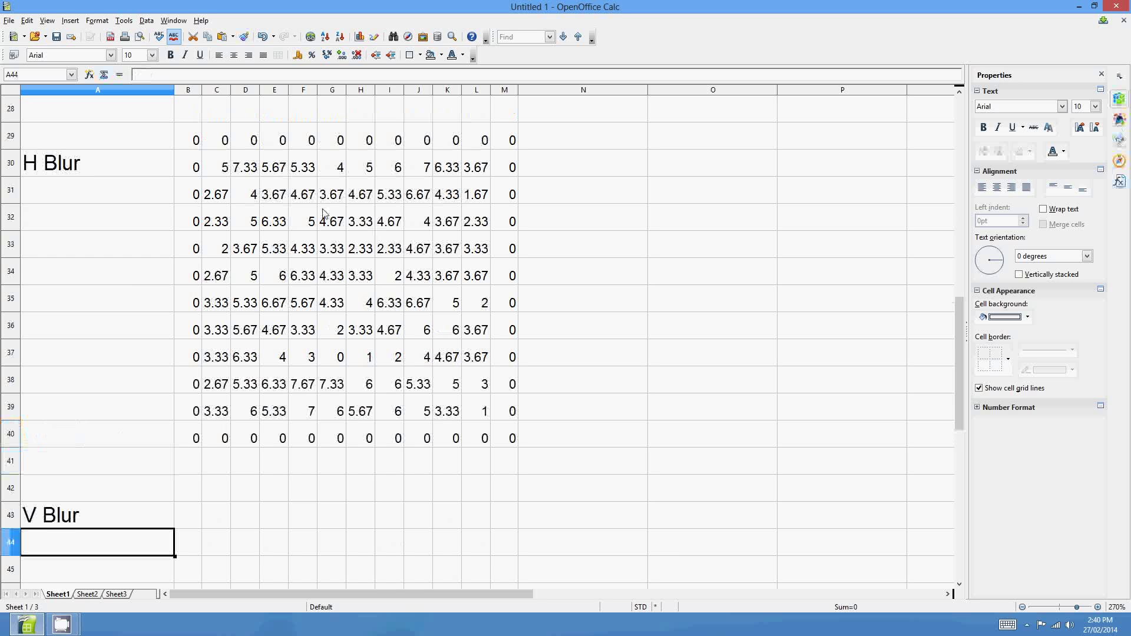
# Step: Pick C43 as the first V Blur cell and outline horizontal versus vertical H Blur trios
pyautogui.scroll(-1, 251, 248)
pyautogui.click(229, 441)
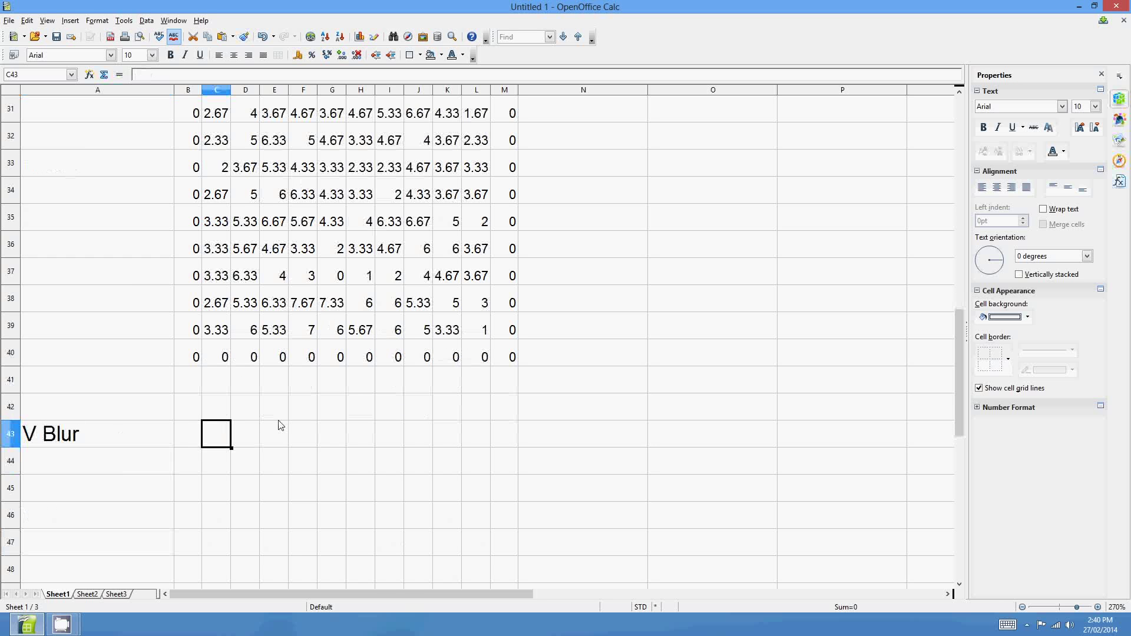
pyautogui.scroll(1, 317, 389)
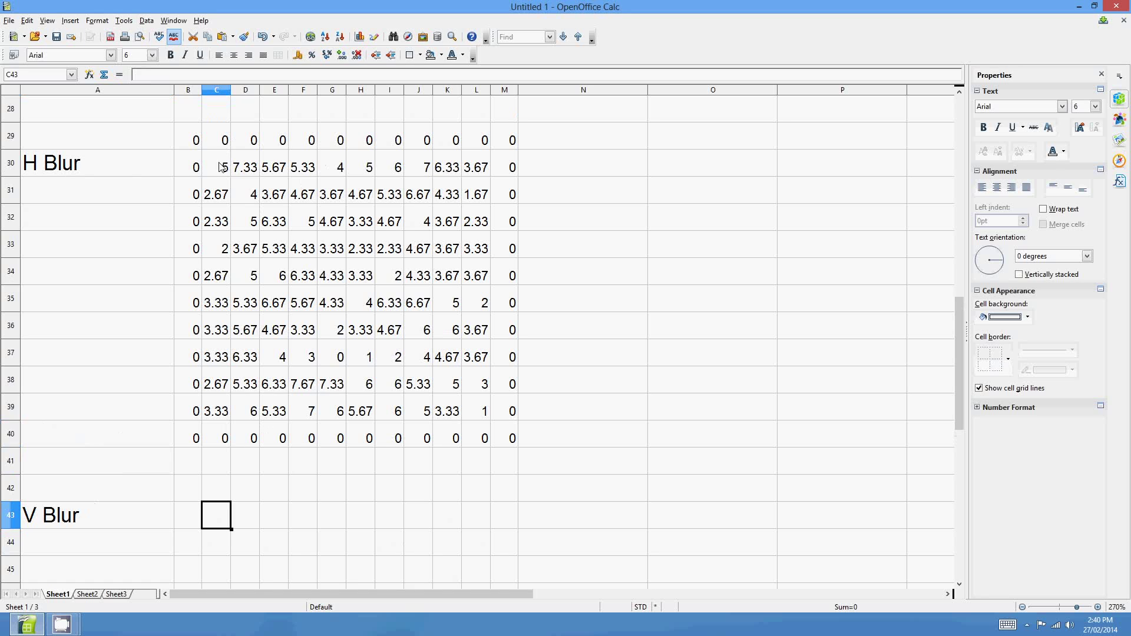
pyautogui.moveTo(186, 169); pyautogui.dragTo(240, 170)
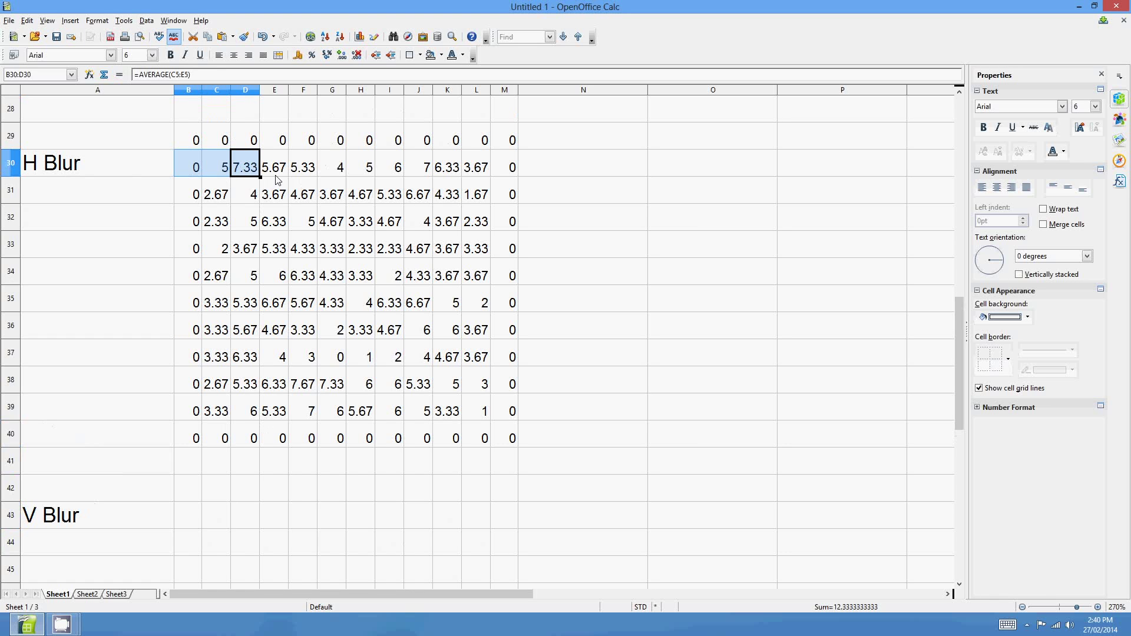
pyautogui.moveTo(217, 200); pyautogui.dragTo(228, 145)
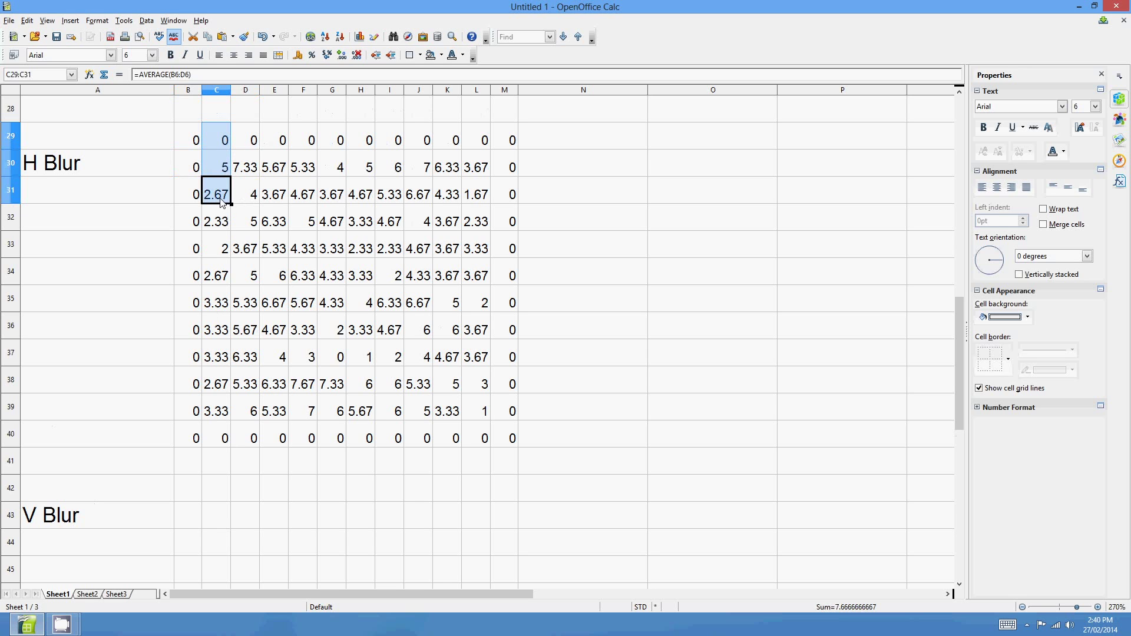
# Step: Enter =AVERAGE(C29:C31) in C43 as the first vertical average
pyautogui.click(214, 521)
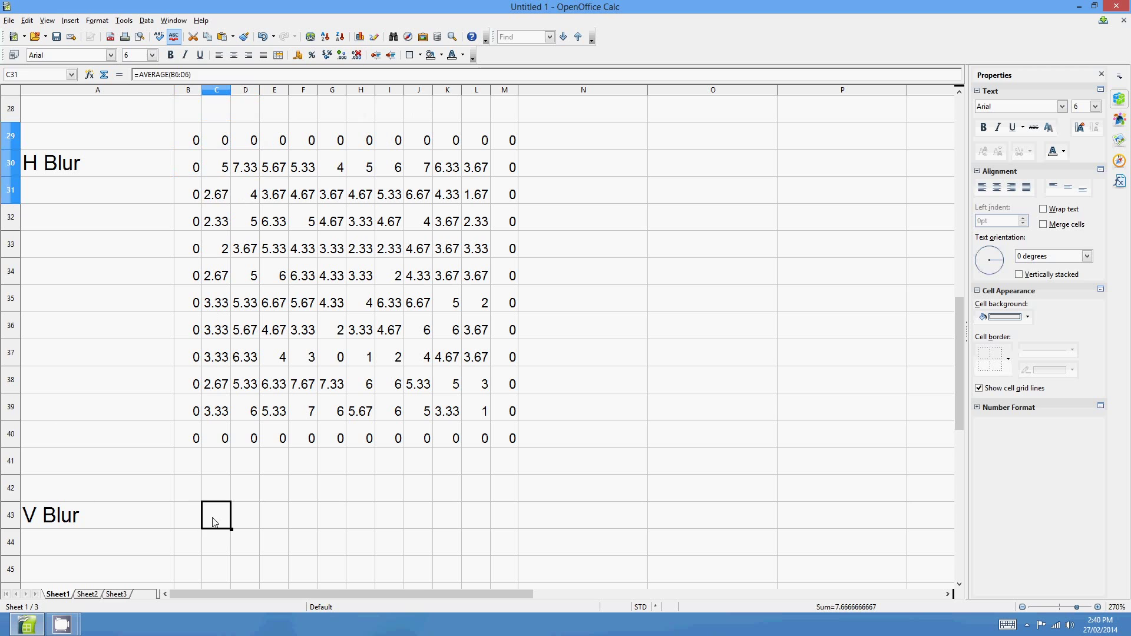
pyautogui.write('=Average(')
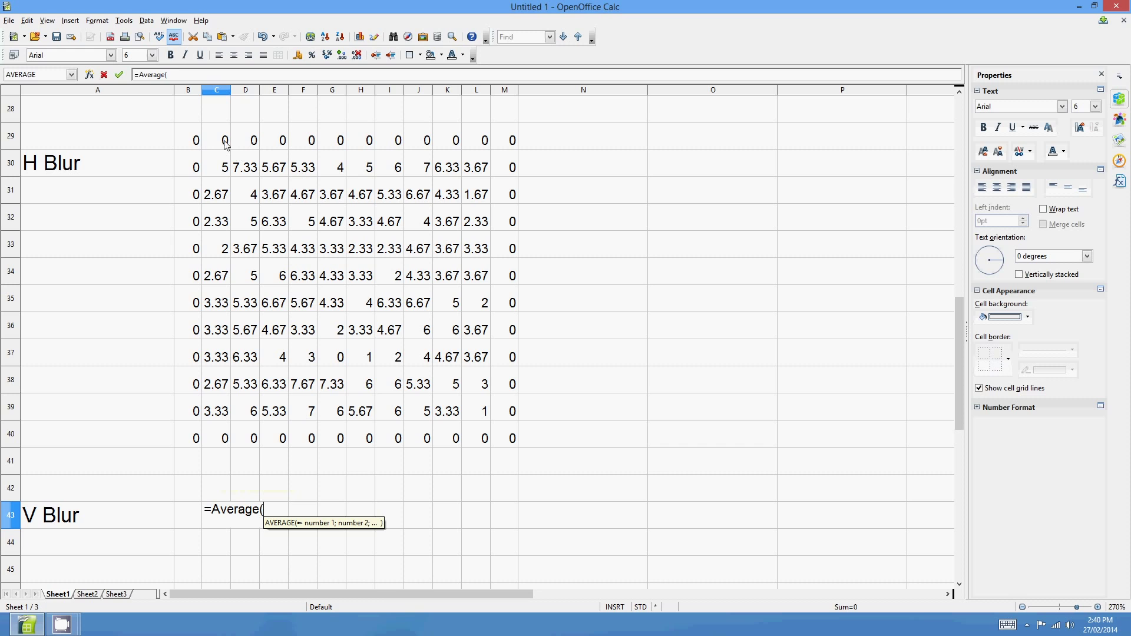
pyautogui.moveTo(224, 141); pyautogui.dragTo(233, 202)
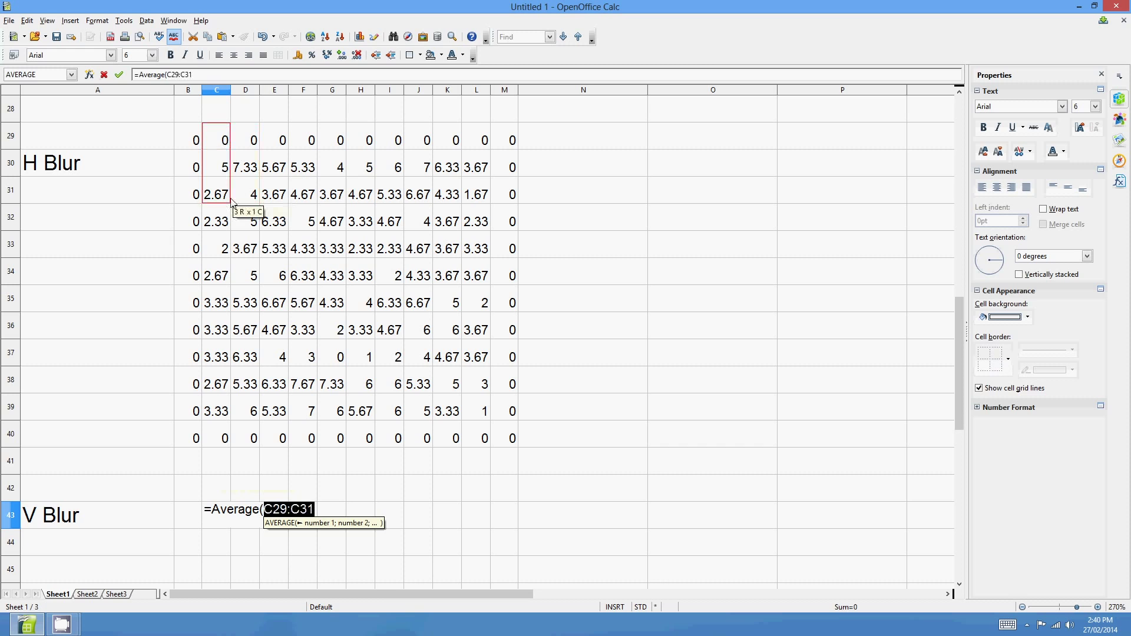
pyautogui.press('Return')
pyautogui.click(290, 520)
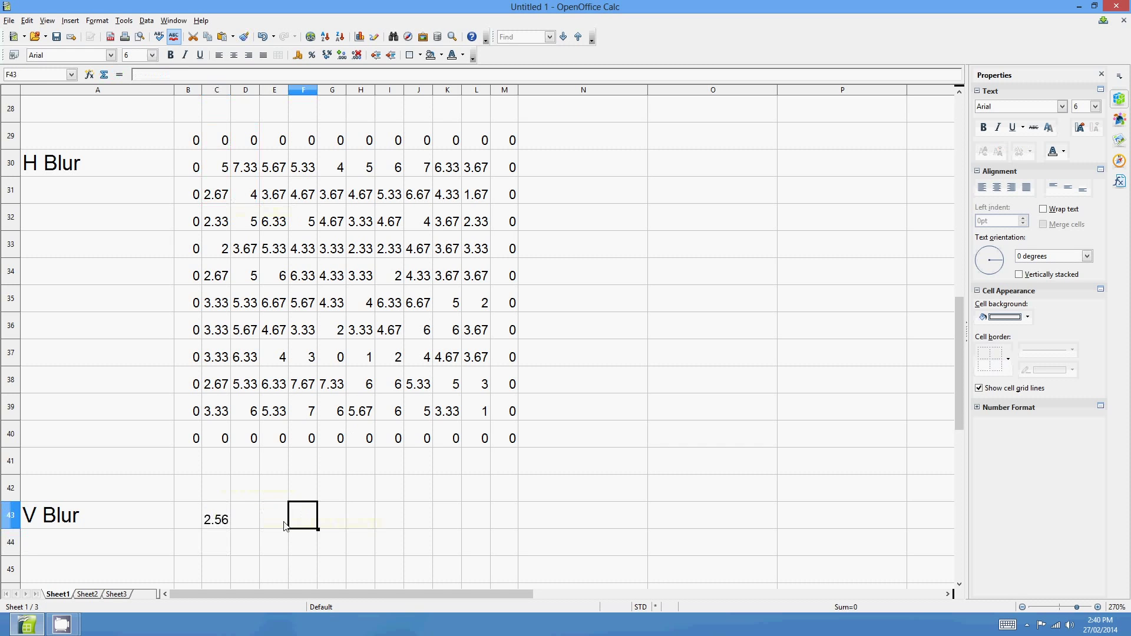
pyautogui.click(224, 520)
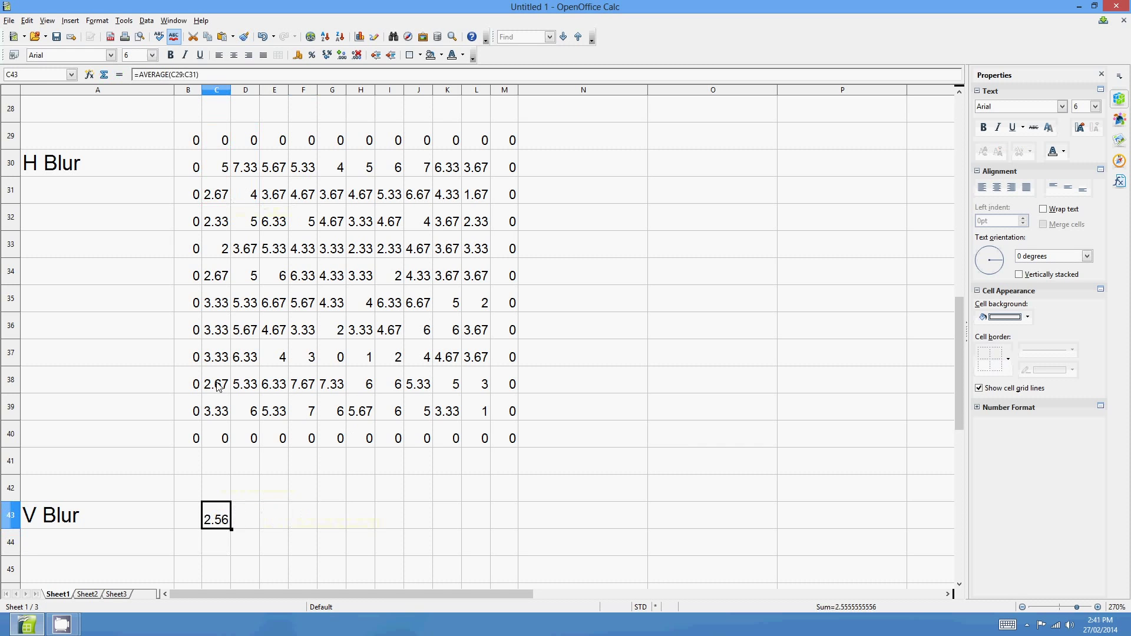
# Step: Show the vertical trios shifting across columns and copy the C43 formula to L43
pyautogui.moveTo(255, 144); pyautogui.dragTo(254, 194)
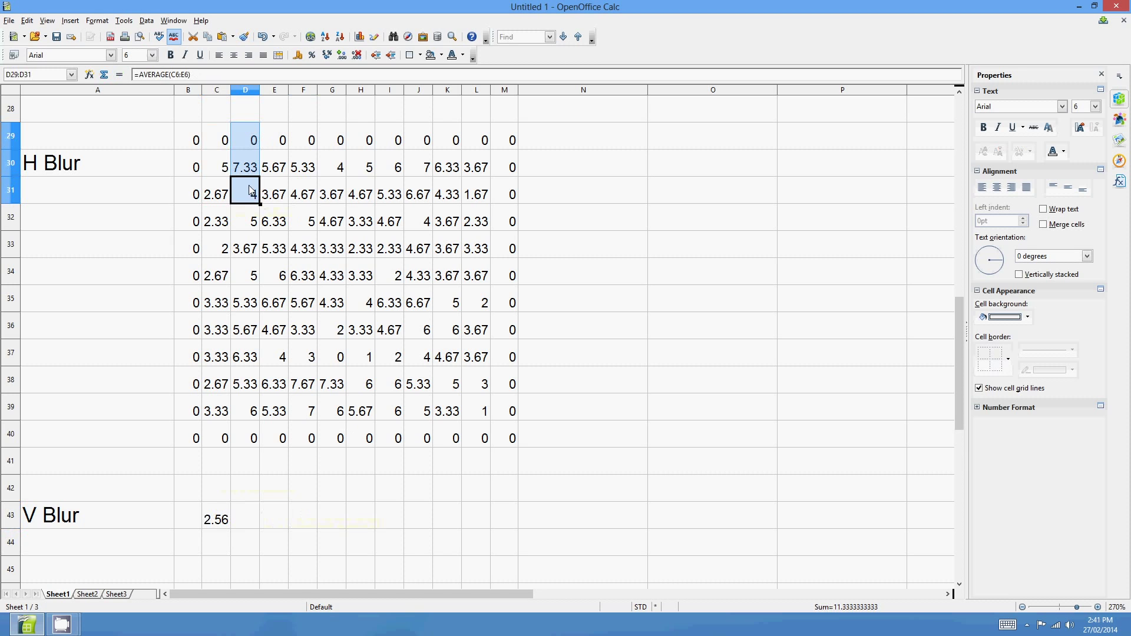
pyautogui.moveTo(268, 141); pyautogui.dragTo(270, 197)
pyautogui.moveTo(303, 141); pyautogui.dragTo(308, 206)
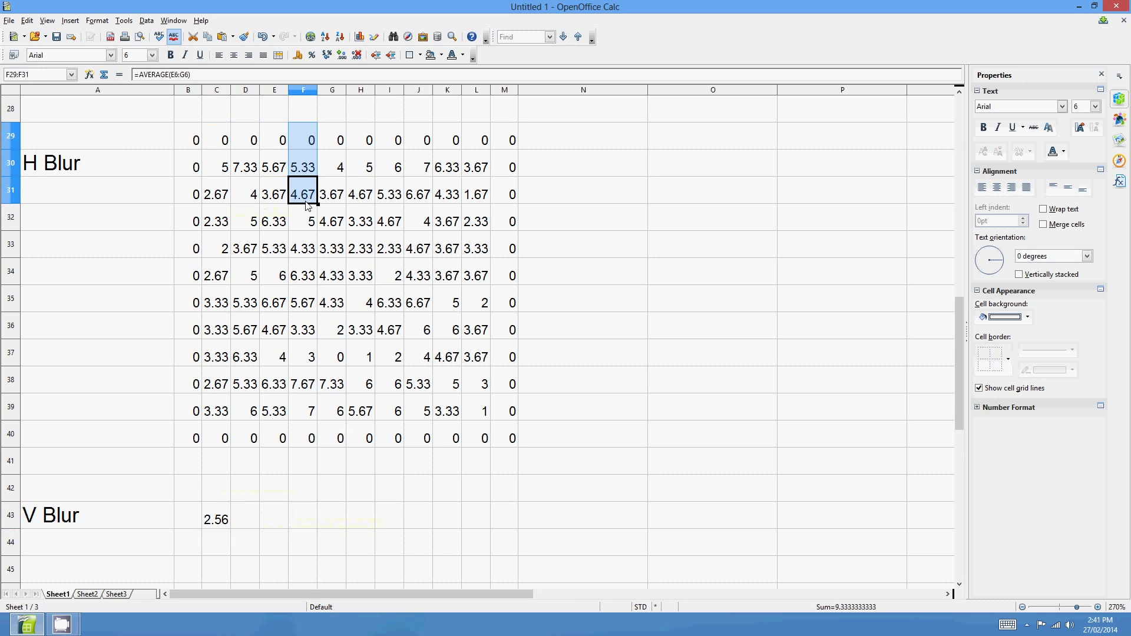
pyautogui.click(227, 523)
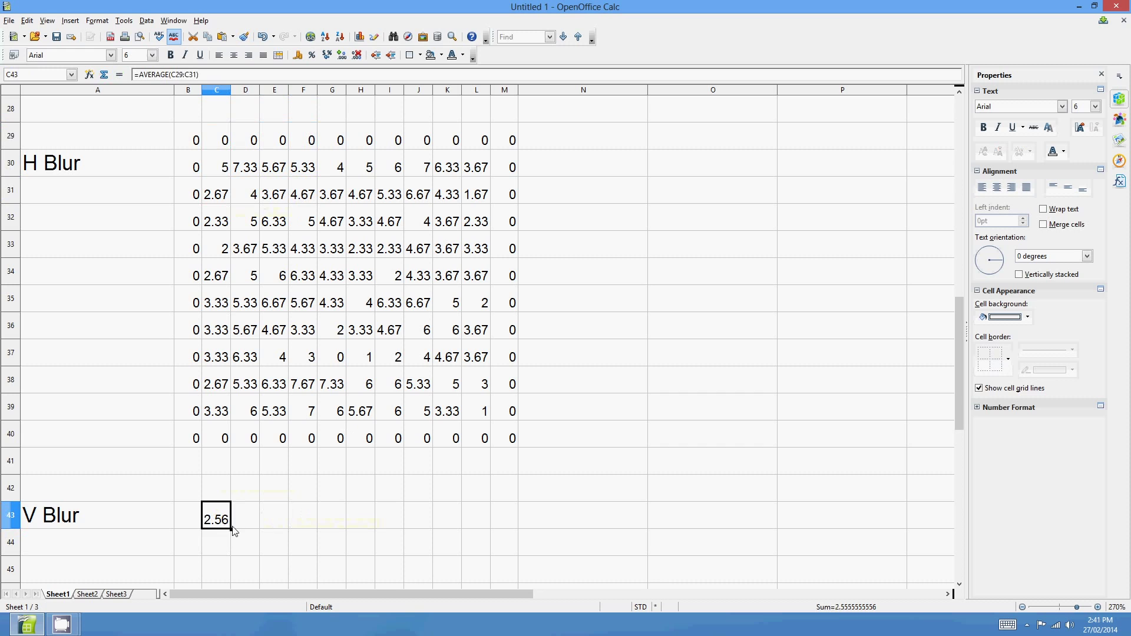
pyautogui.moveTo(232, 528); pyautogui.dragTo(492, 522)
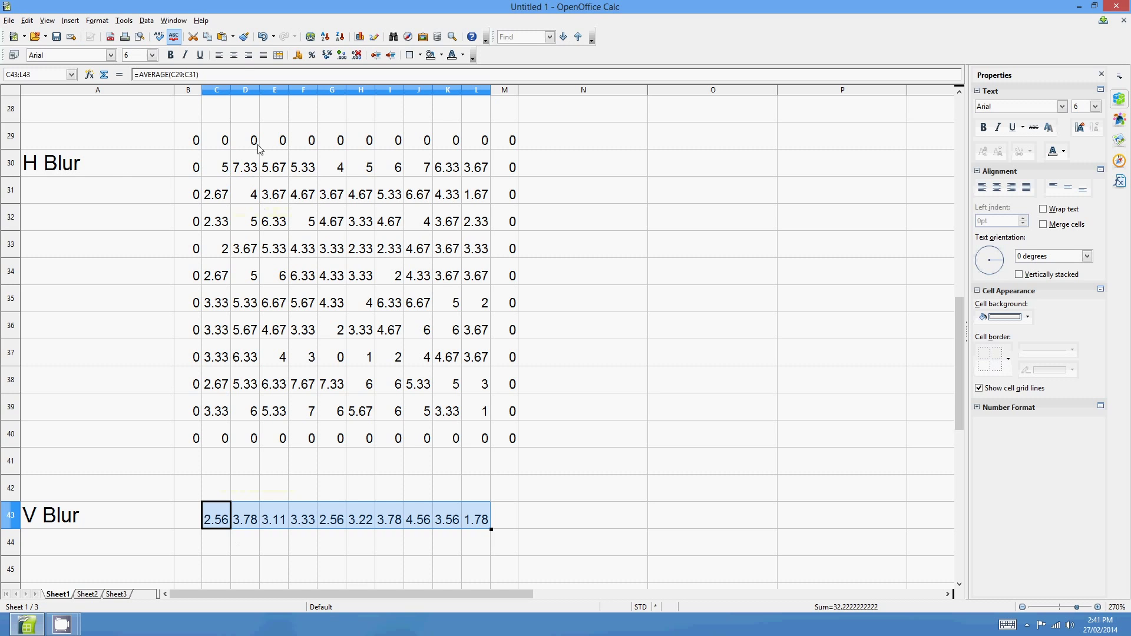
# Step: Fill the V Blur row down to row 52 and check formulas like G45 in C43:L52
pyautogui.moveTo(221, 142); pyautogui.dragTo(216, 203)
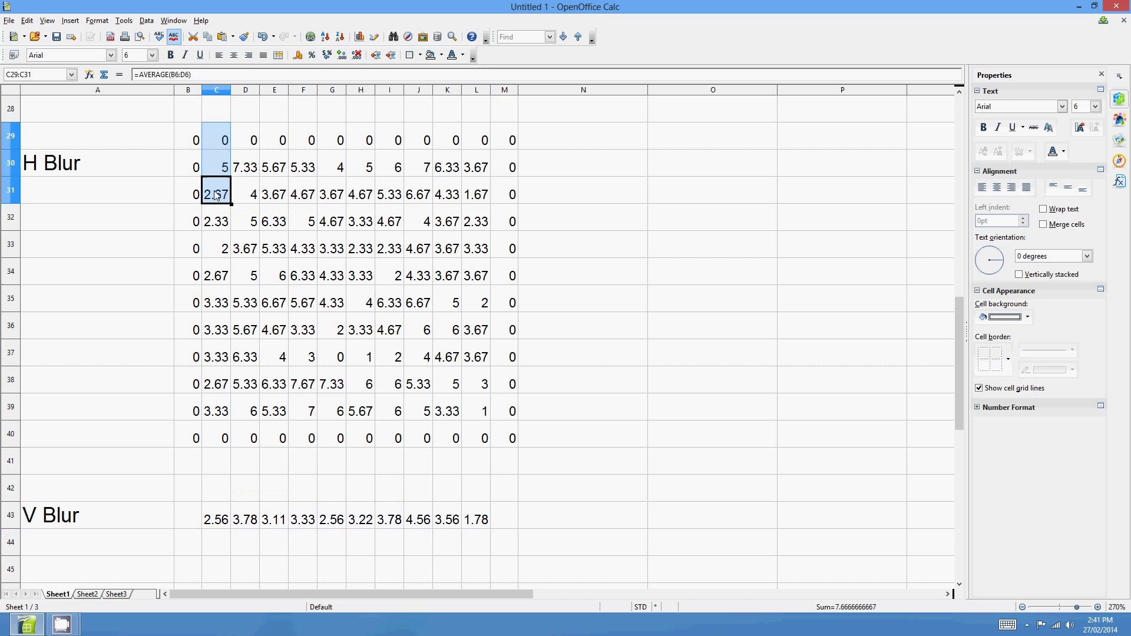
pyautogui.click(216, 194)
pyautogui.moveTo(218, 168); pyautogui.dragTo(234, 208)
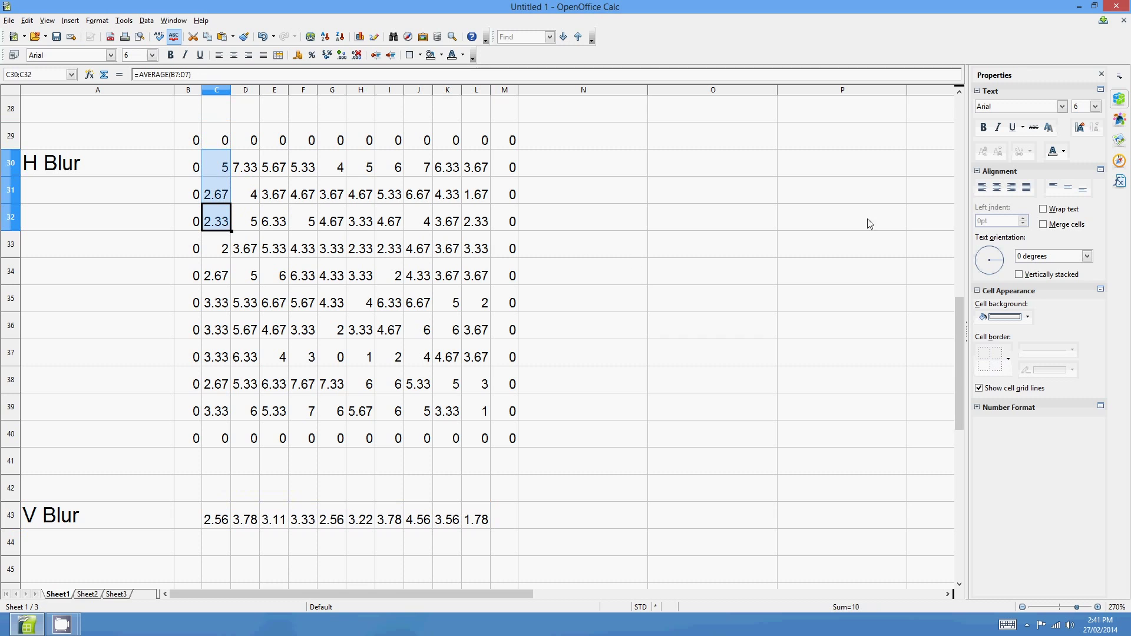
pyautogui.scroll(-2, 723, 298)
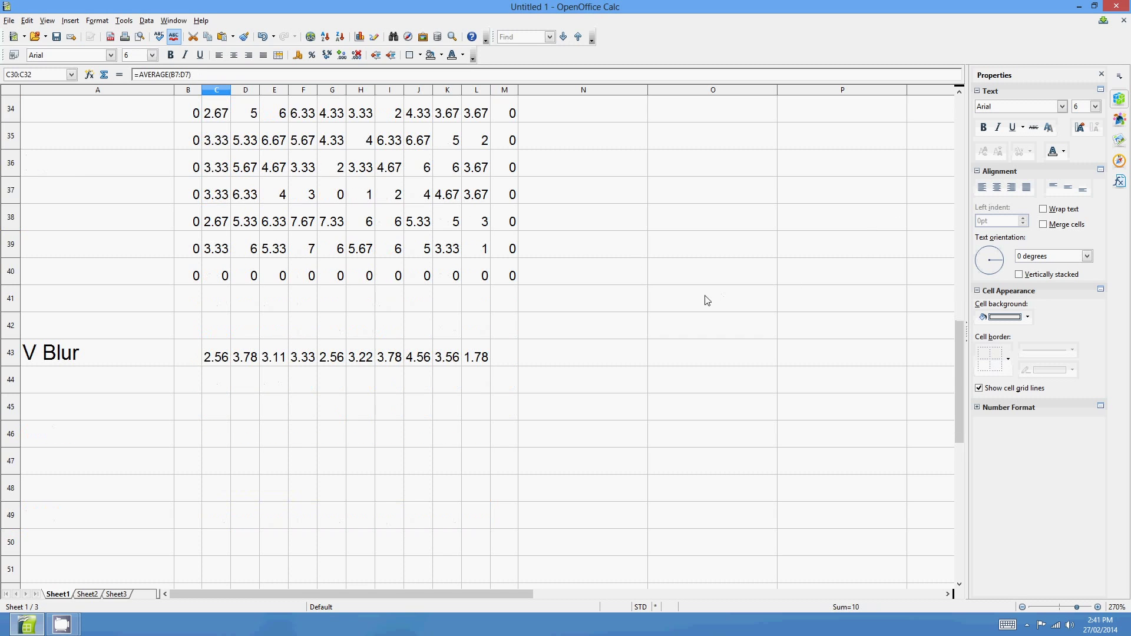
pyautogui.moveTo(217, 357); pyautogui.dragTo(489, 471)
pyautogui.scroll(-2, 505, 410)
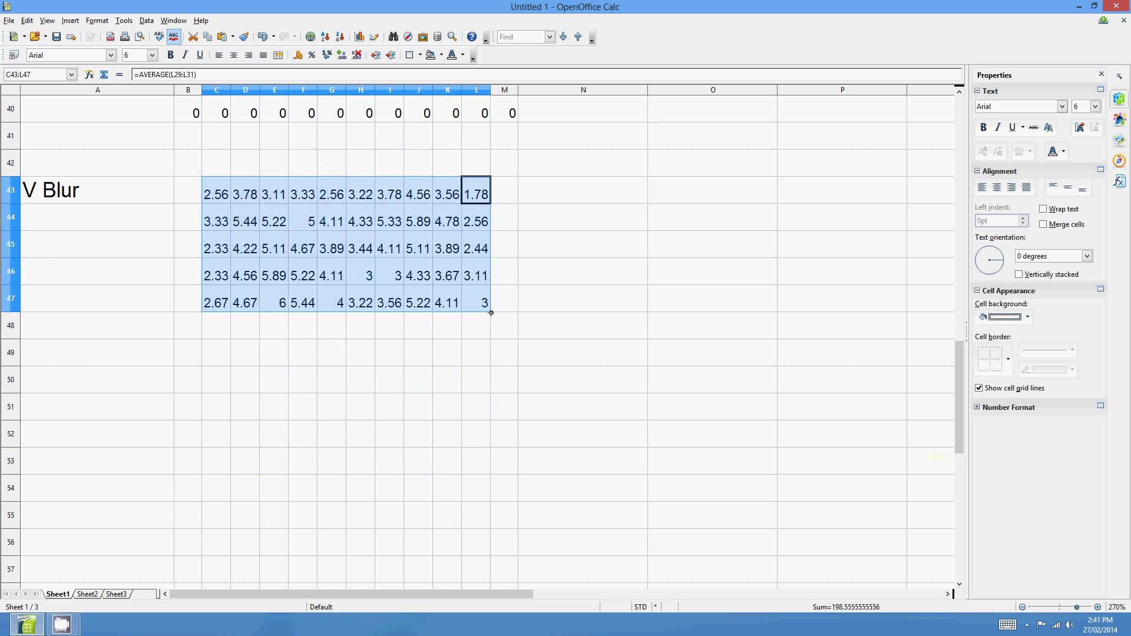
pyautogui.moveTo(492, 313); pyautogui.dragTo(486, 443)
pyautogui.click(505, 406)
pyautogui.scroll(1, 505, 406)
pyautogui.click(331, 330)
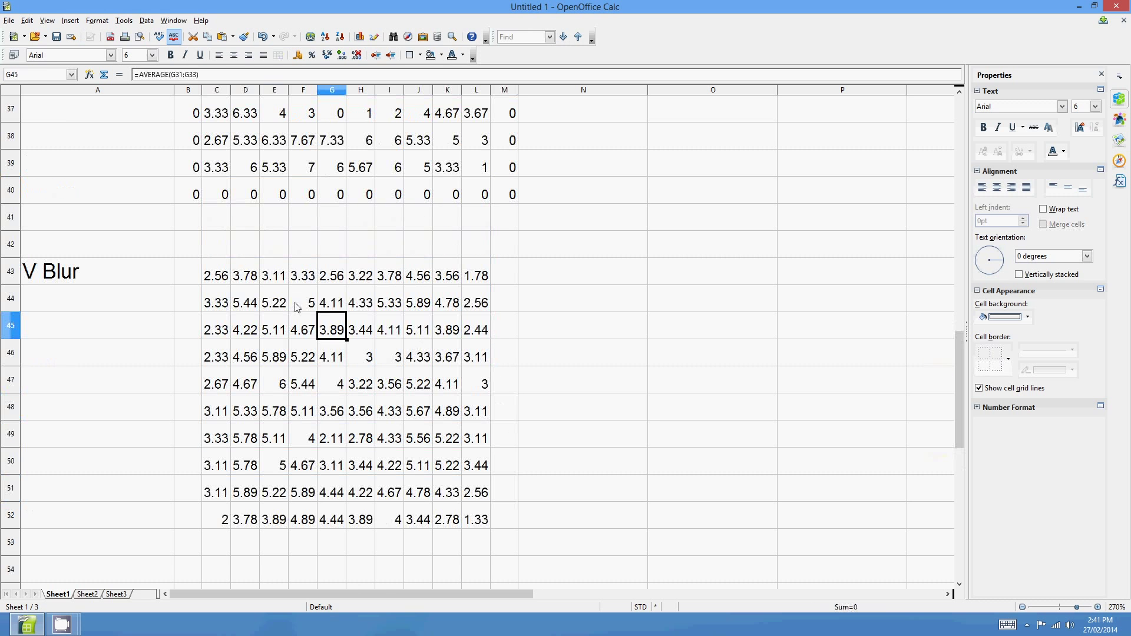
pyautogui.moveTo(483, 524); pyautogui.dragTo(212, 278)
pyautogui.press('Right')
pyautogui.press('Right')
pyautogui.click(218, 278)
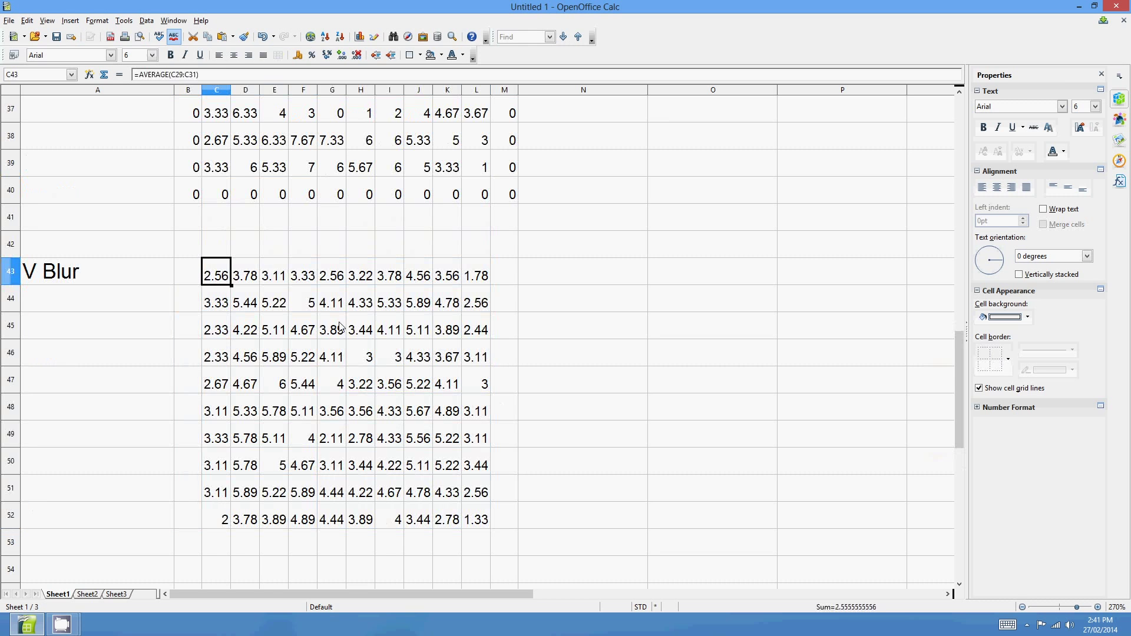
pyautogui.scroll(-4, 245, 234)
pyautogui.scroll(6, 318, 306)
pyautogui.scroll(-2, 319, 308)
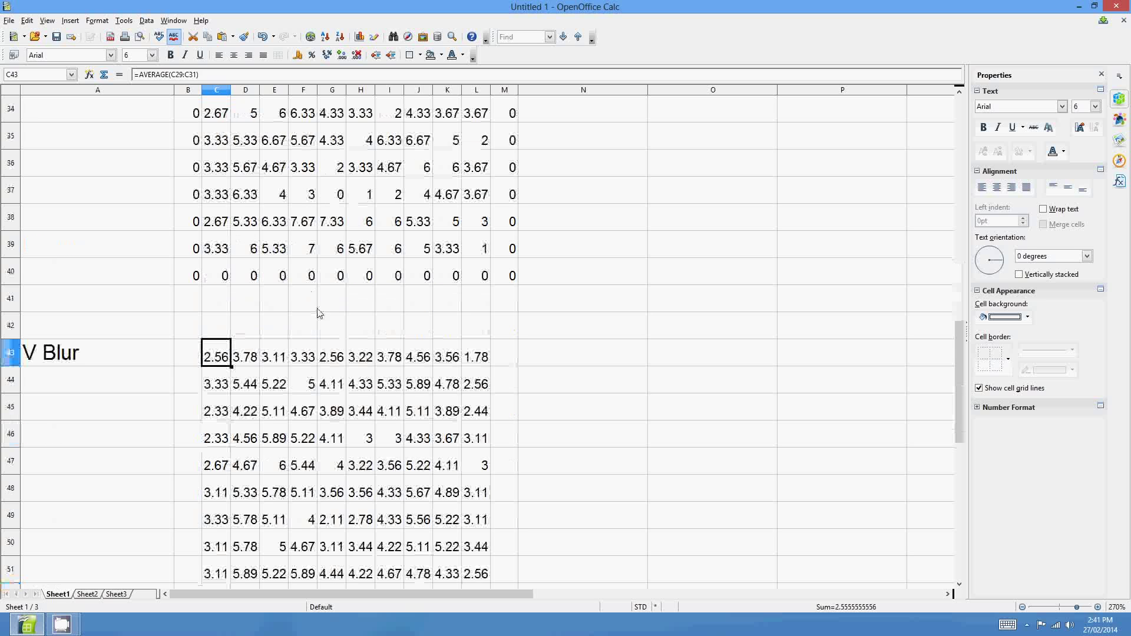
pyautogui.scroll(-1, 400, 365)
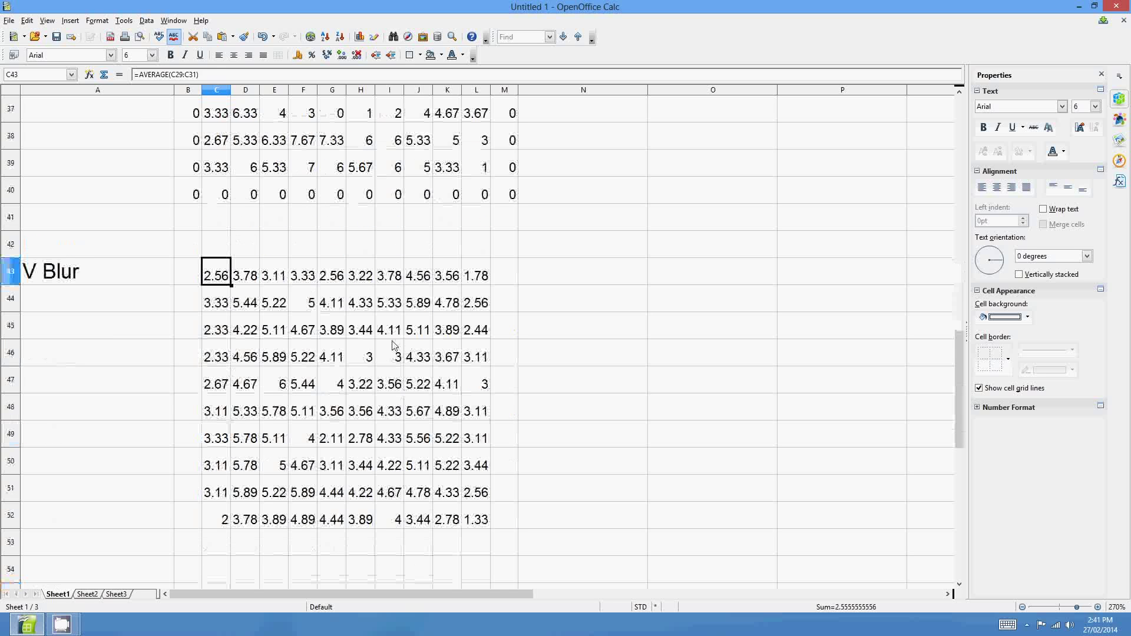
pyautogui.moveTo(216, 277); pyautogui.dragTo(476, 522)
pyautogui.scroll(5, 477, 523)
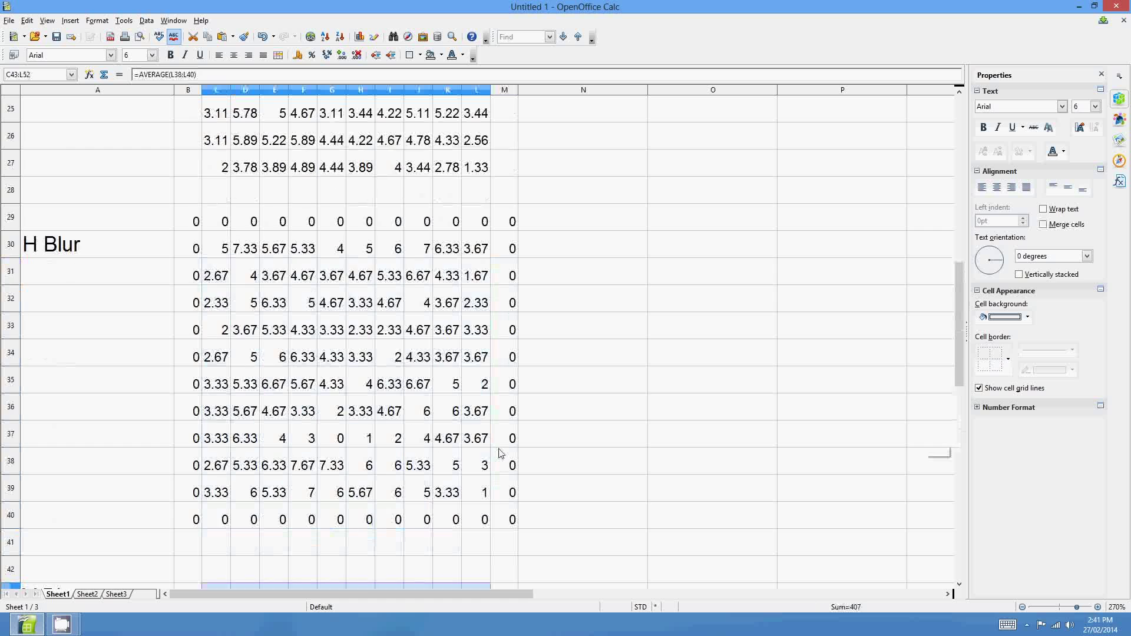
pyautogui.scroll(2, 318, 242)
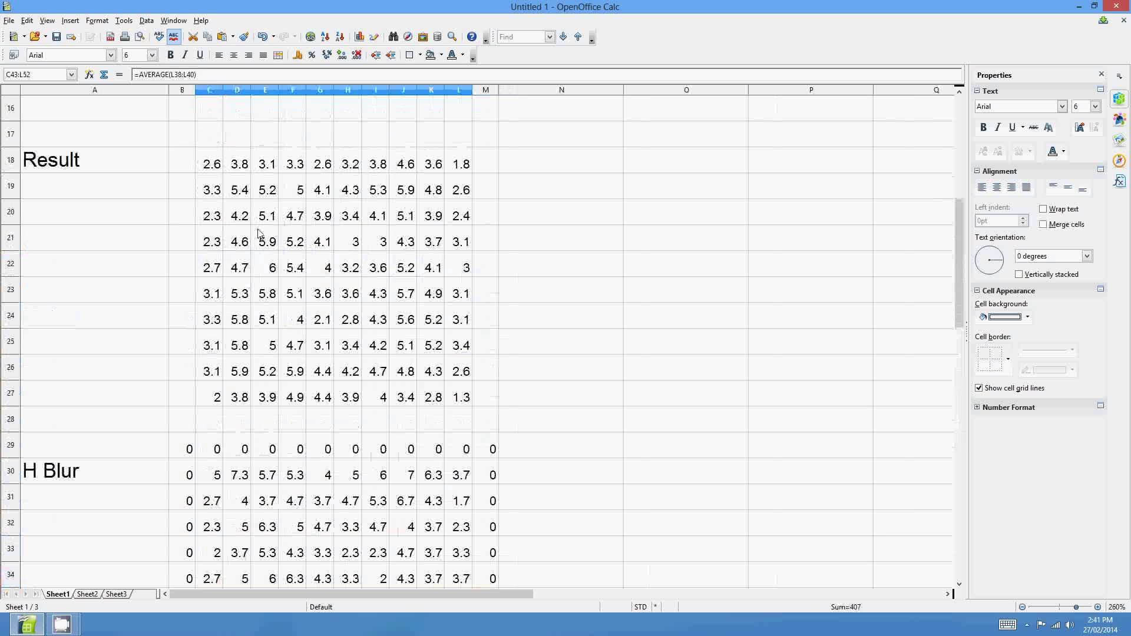
pyautogui.moveTo(206, 167); pyautogui.dragTo(441, 400)
pyautogui.hotkey('shift', 'Right')
pyautogui.scroll(-5, 439, 402)
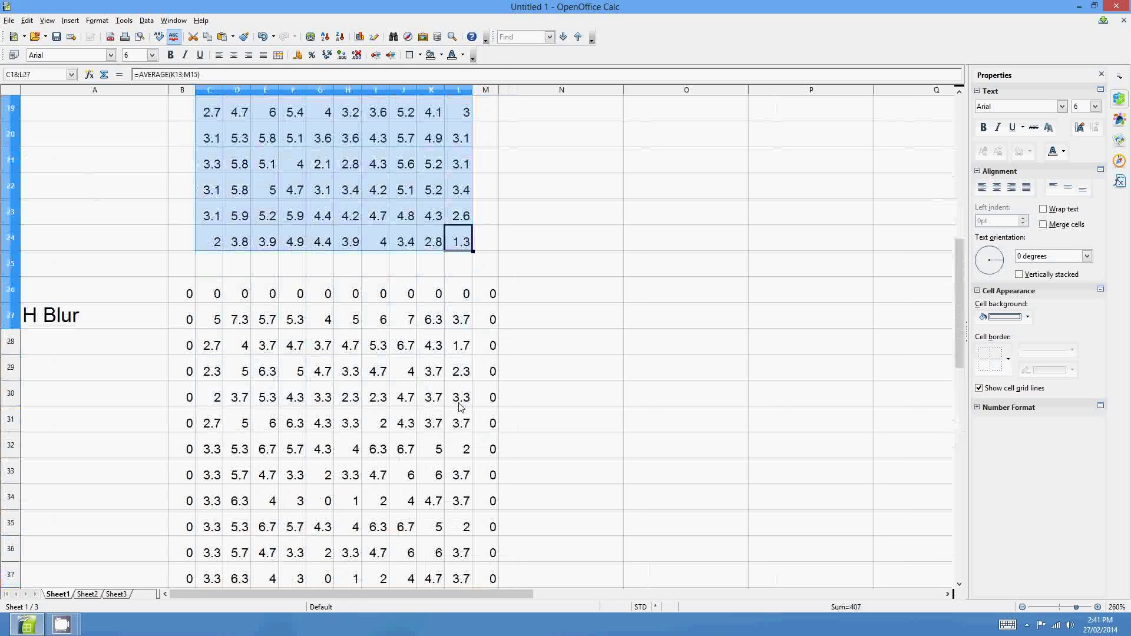
pyautogui.scroll(3, 439, 405)
pyautogui.scroll(2, 439, 405)
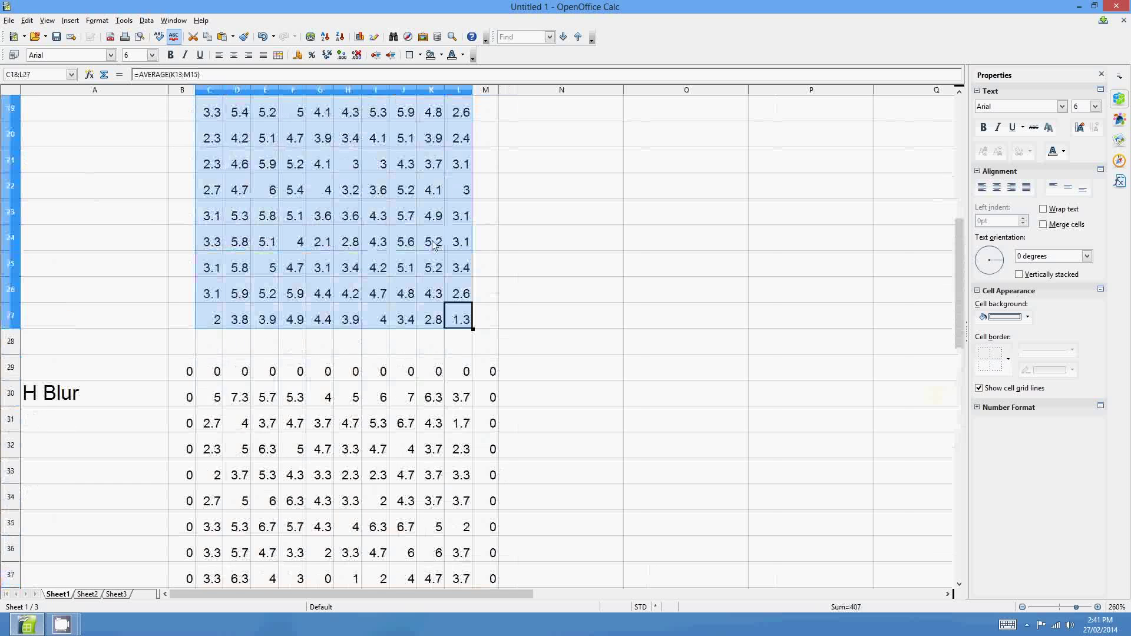
pyautogui.scroll(-4, 407, 401)
pyautogui.scroll(-1, 407, 401)
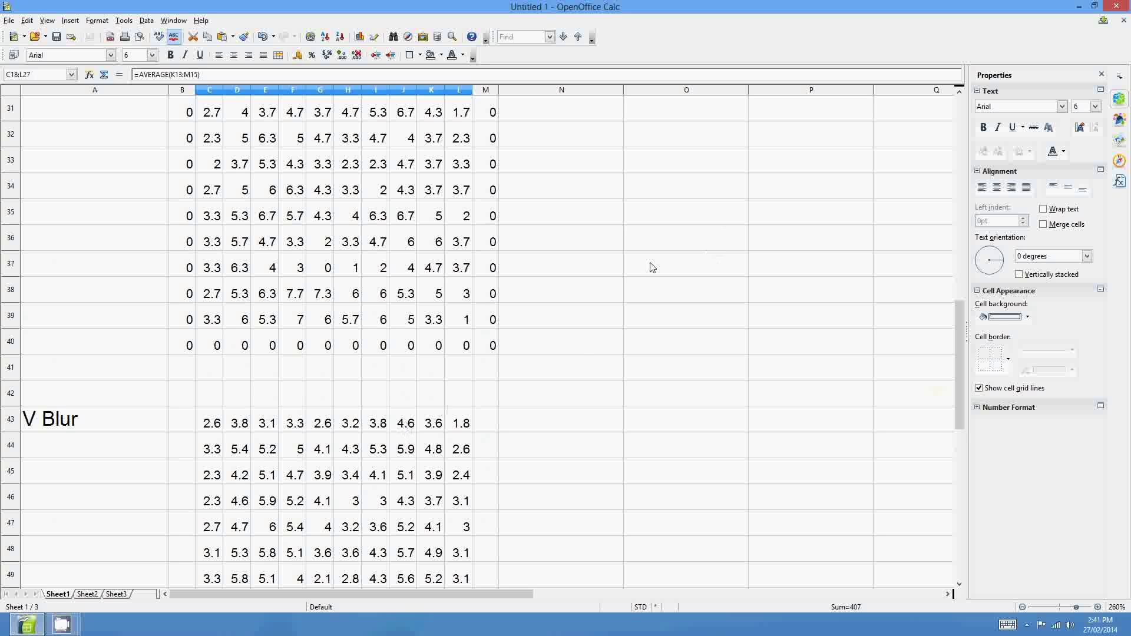
pyautogui.scroll(-3, 534, 366)
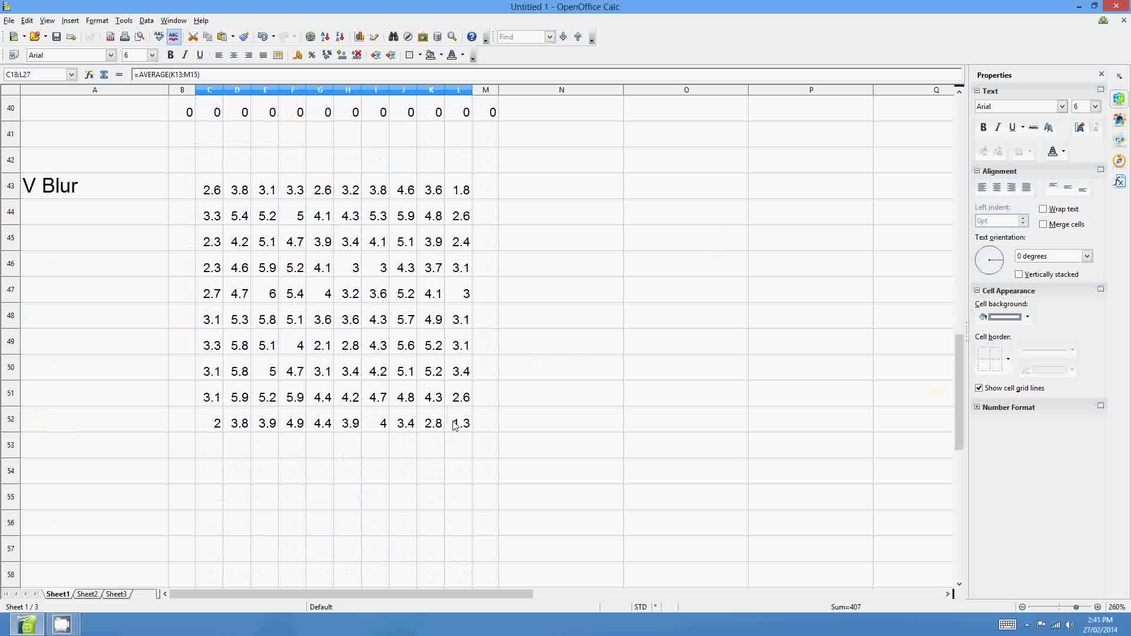